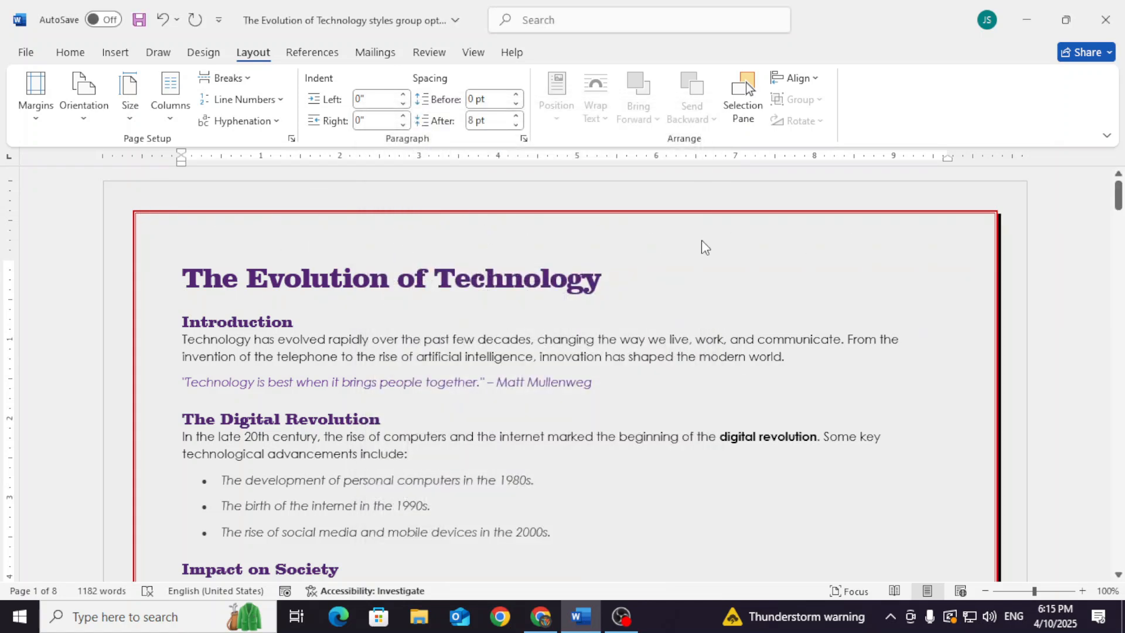
Insert the Blank (Three Columns) header and replace its left placeholder with "Apex Computer"
scroll(701, 240, down, 10)
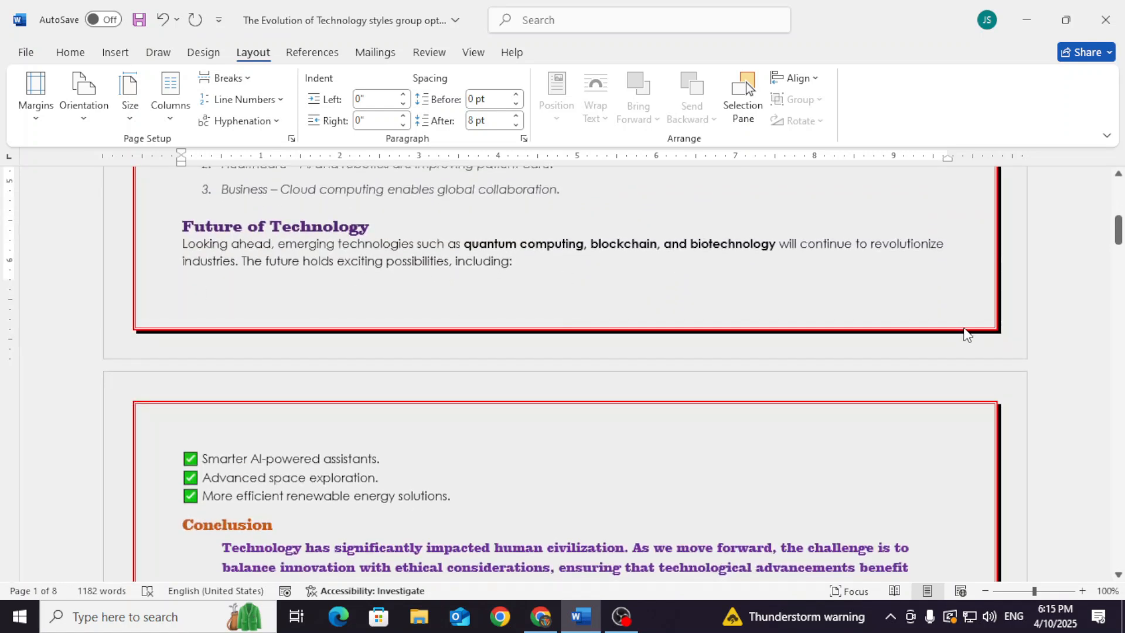
scroll(680, 291, up, 10)
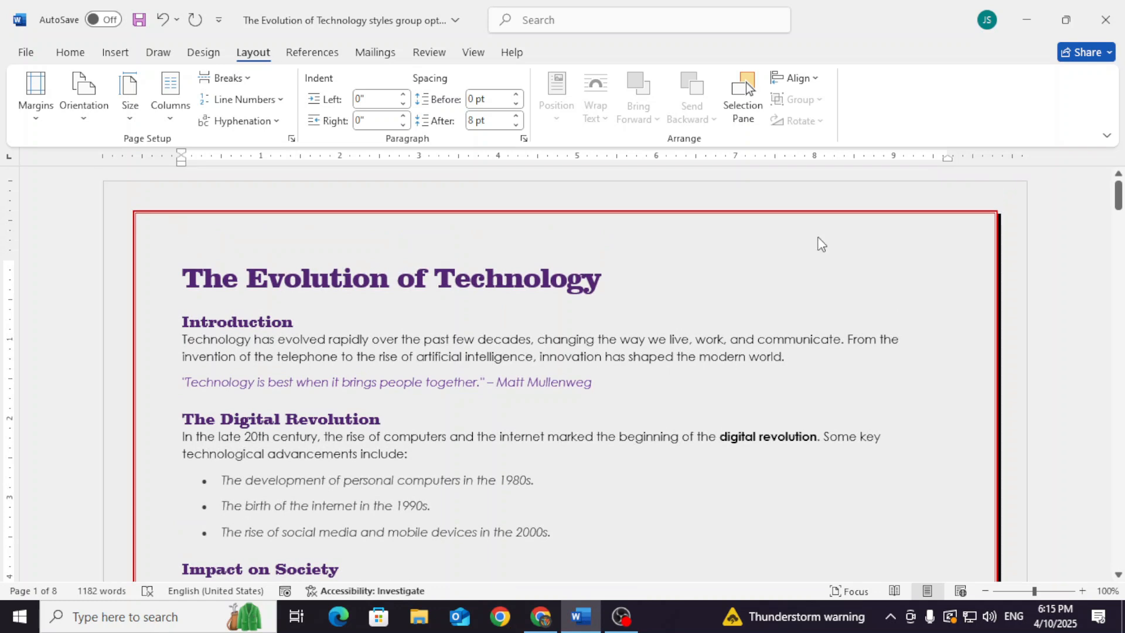
scroll(826, 354, down, 5)
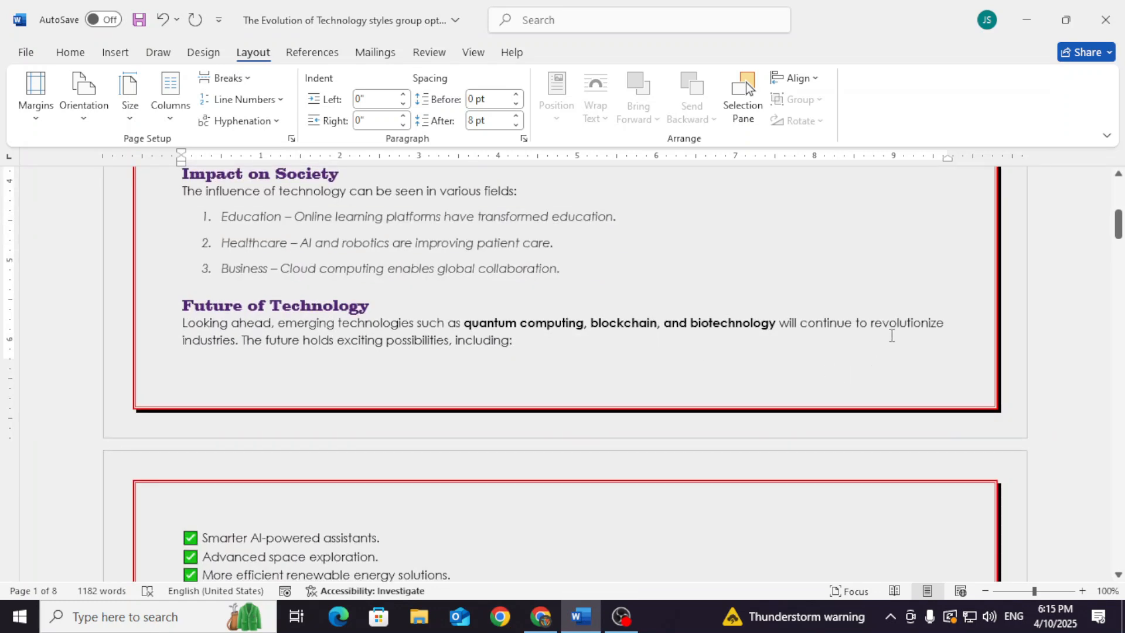
click(115, 52)
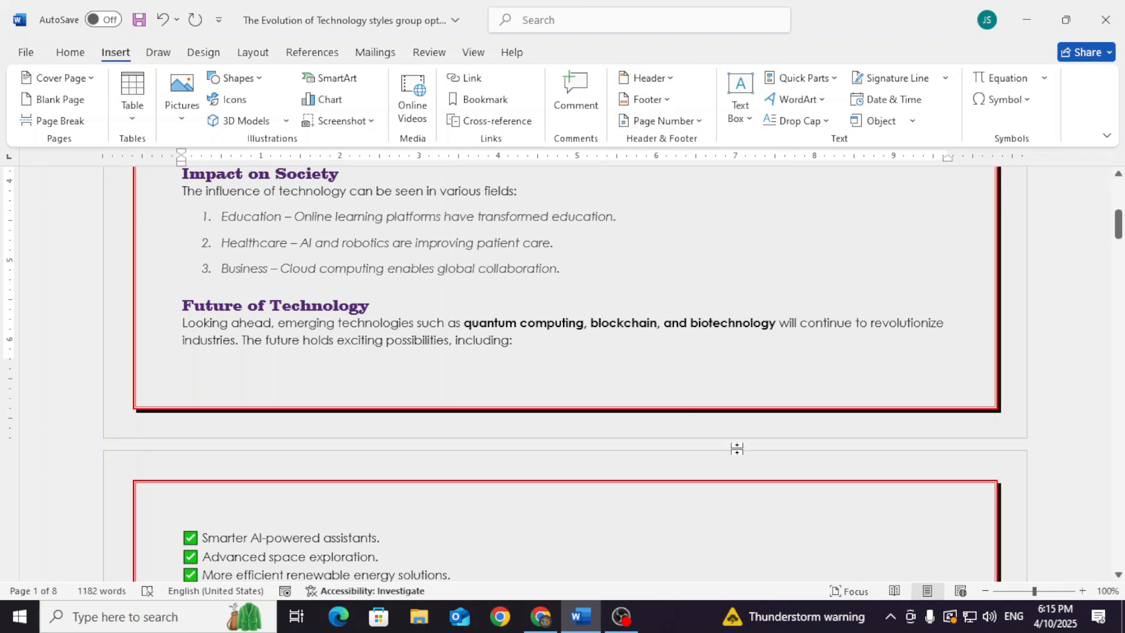
scroll(733, 448, up, 2)
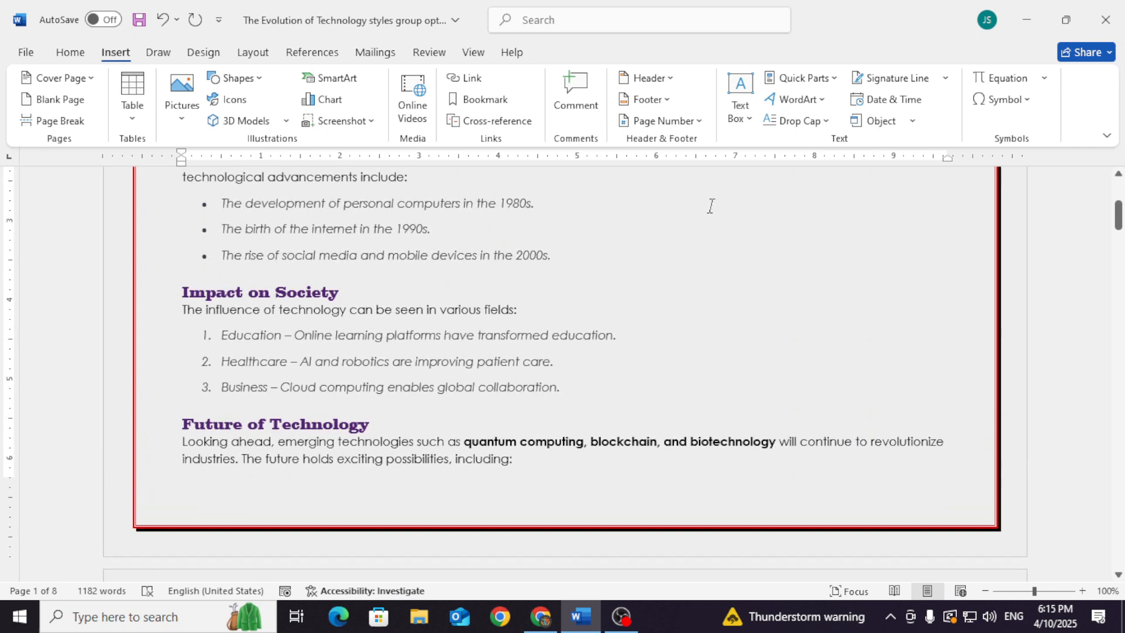
click(671, 82)
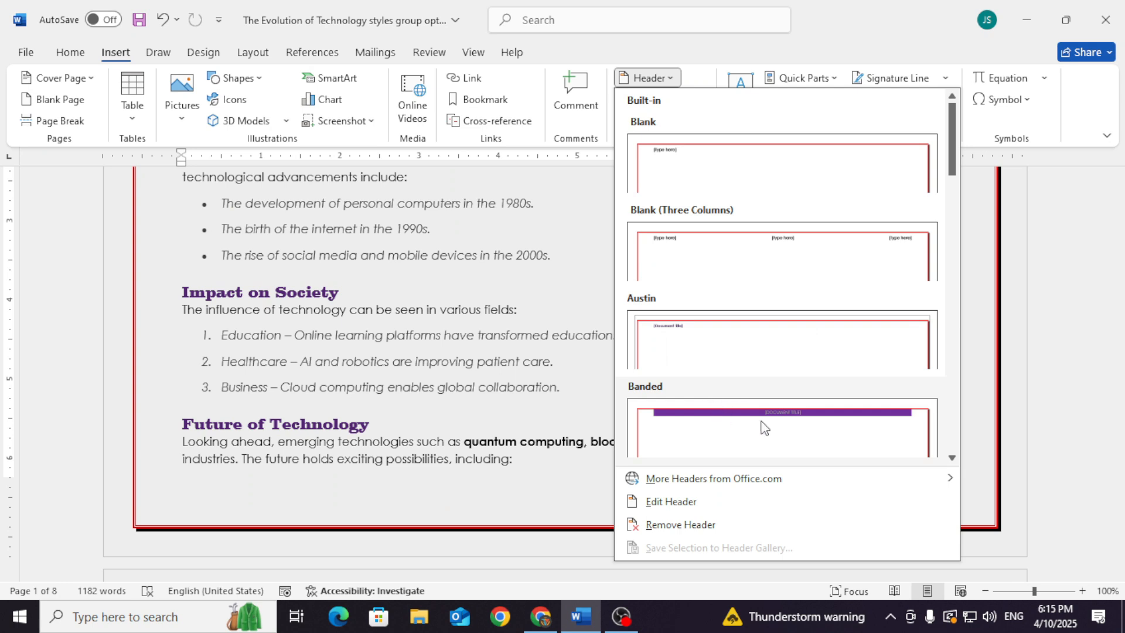
drag(958, 142, 940, 173)
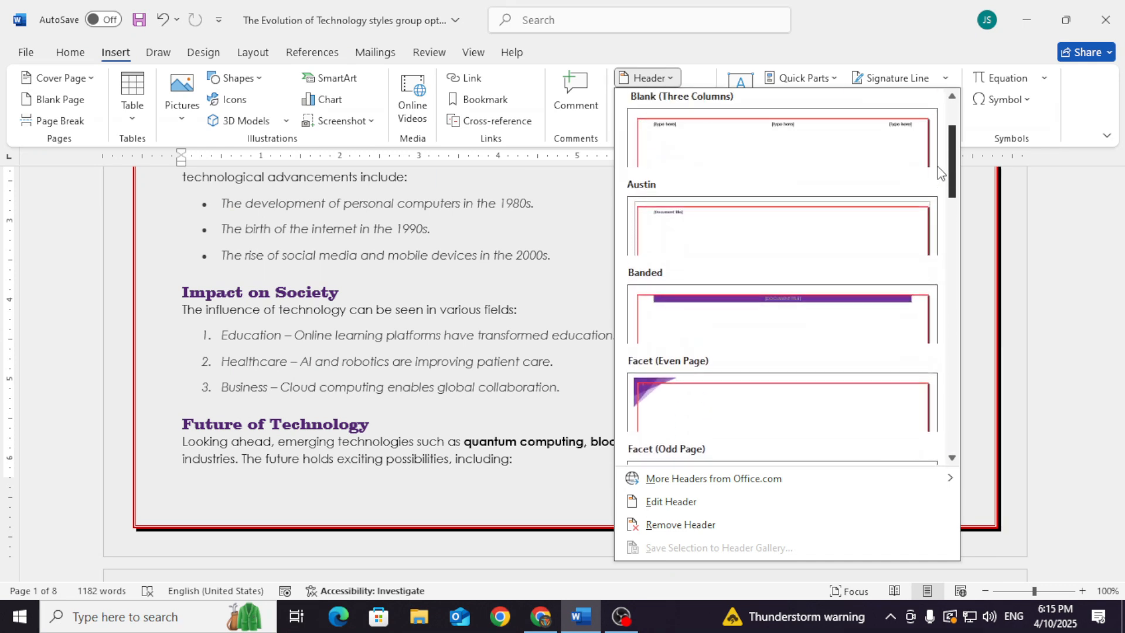
click(783, 143)
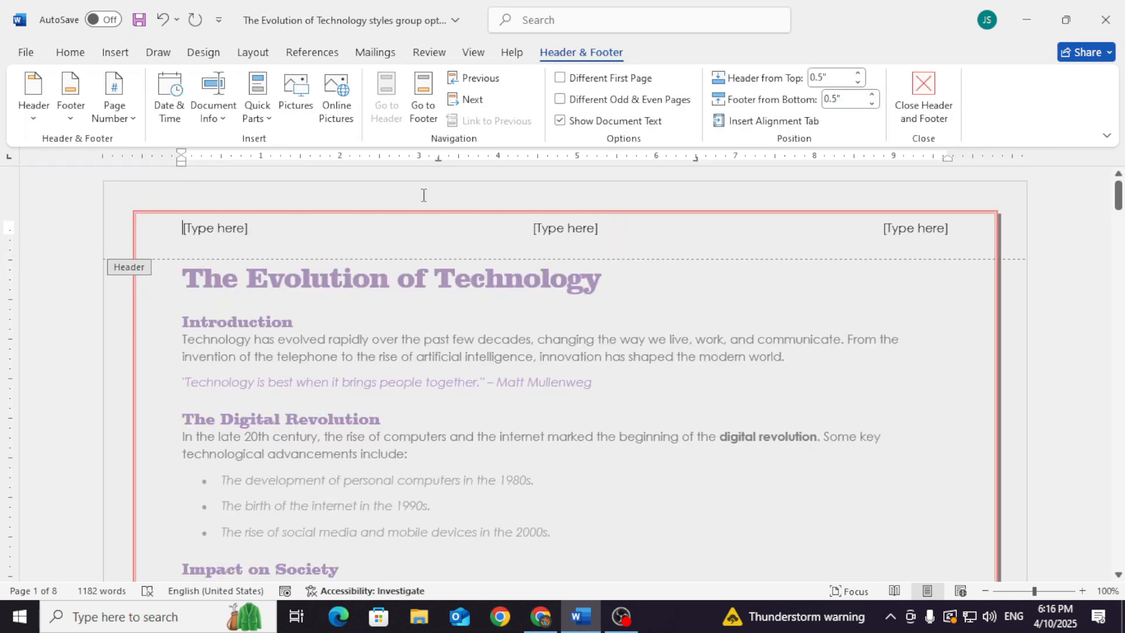
click(198, 226)
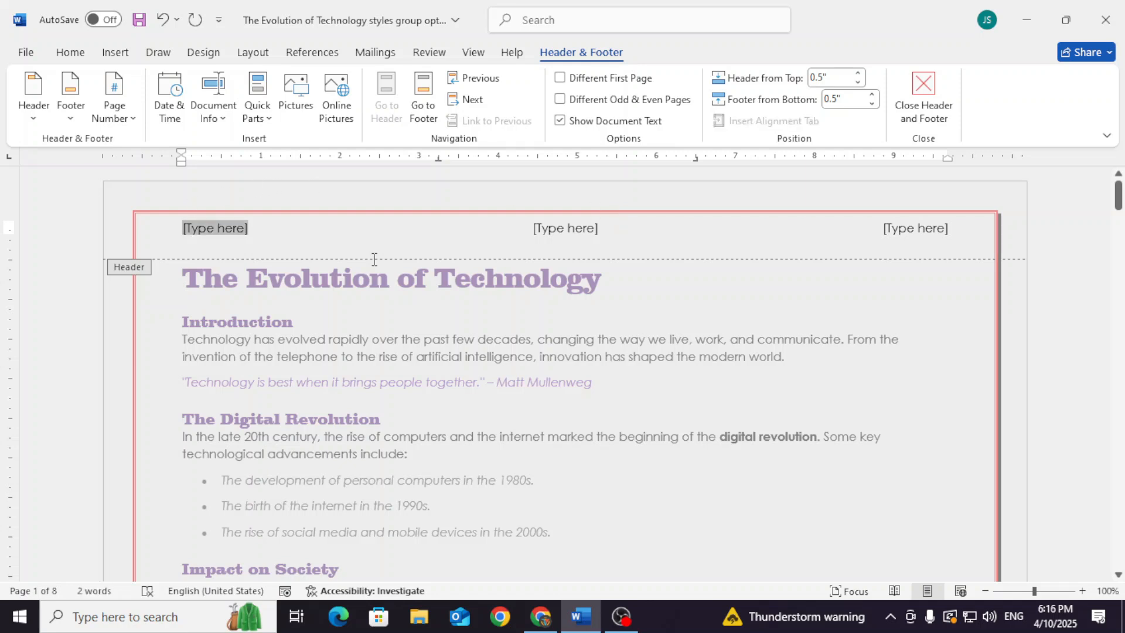
text(Apex Computer)
Insert the date in the "April 25" format in the header's centre placeholder
click(579, 237)
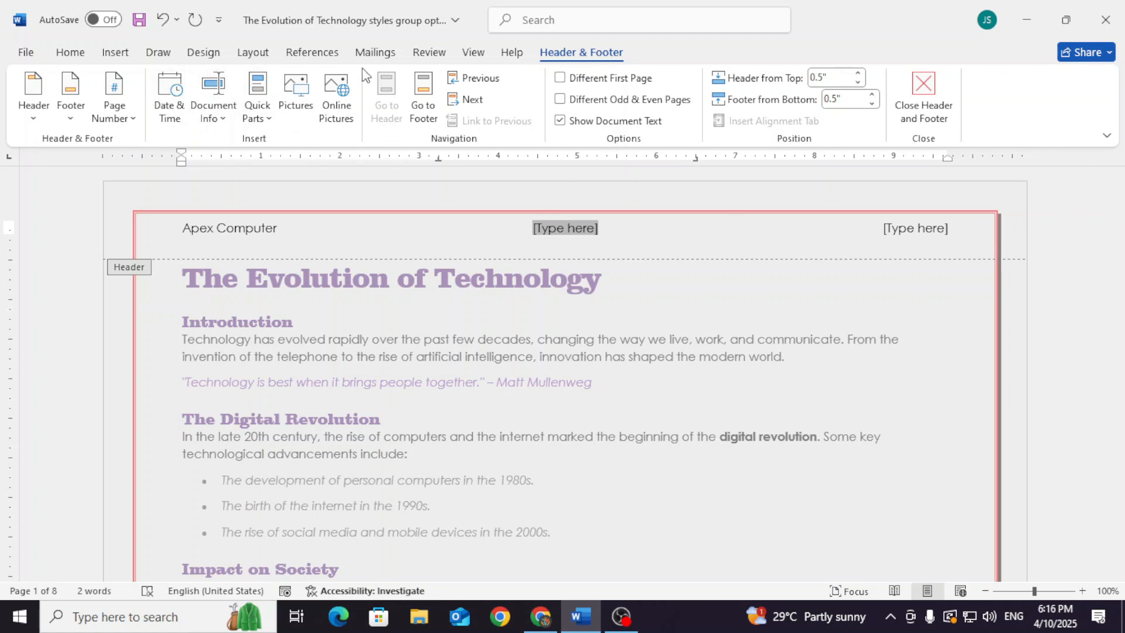
click(173, 116)
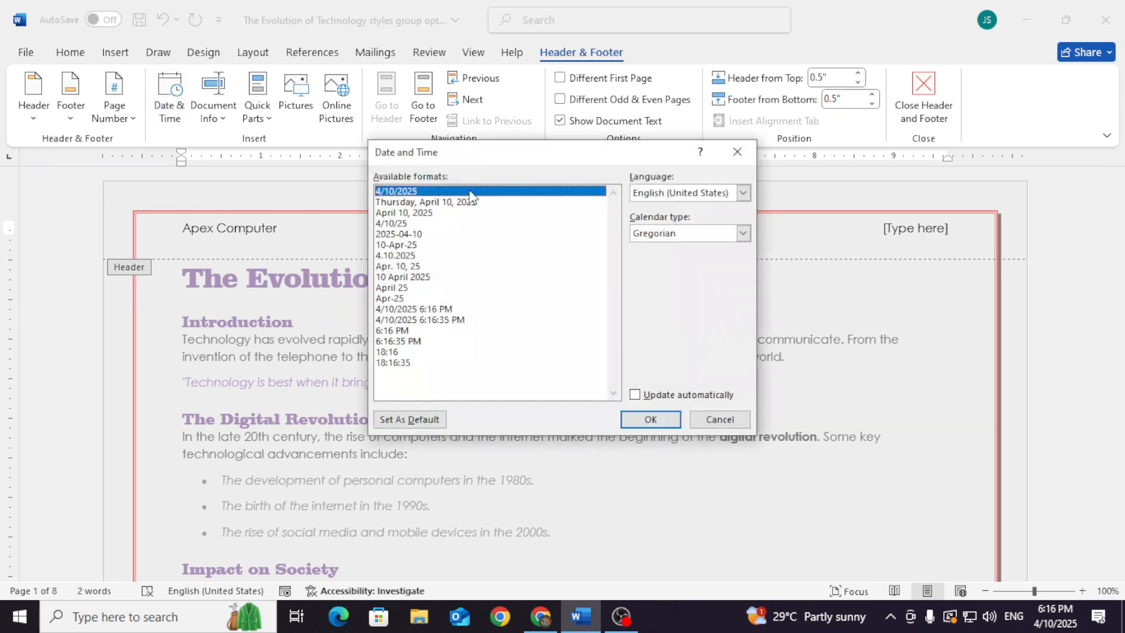
click(398, 289)
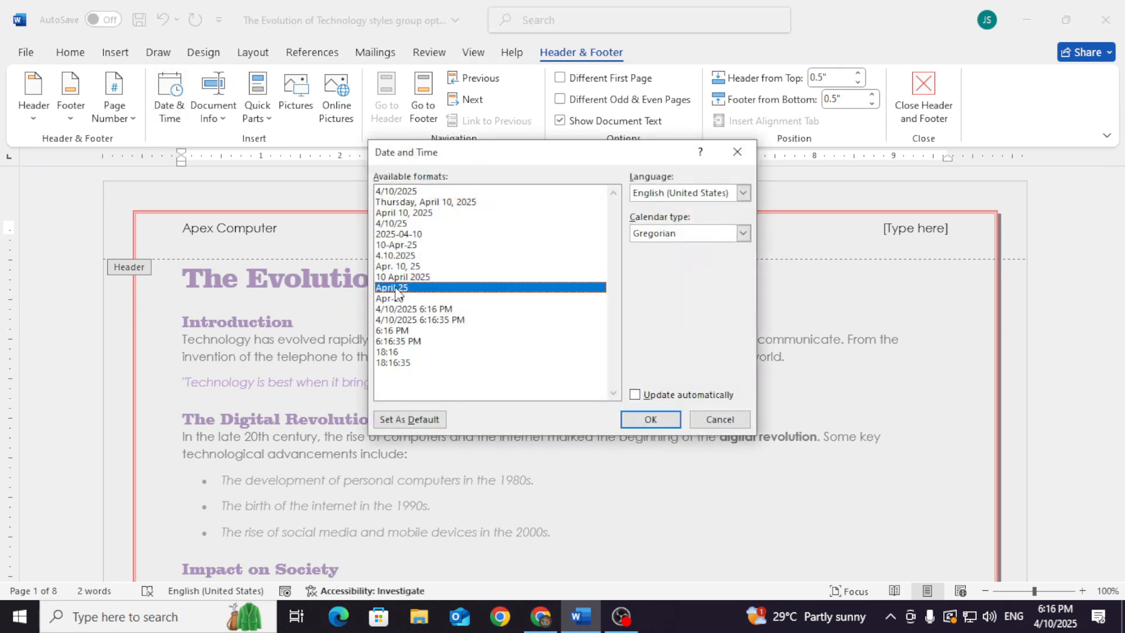
click(655, 420)
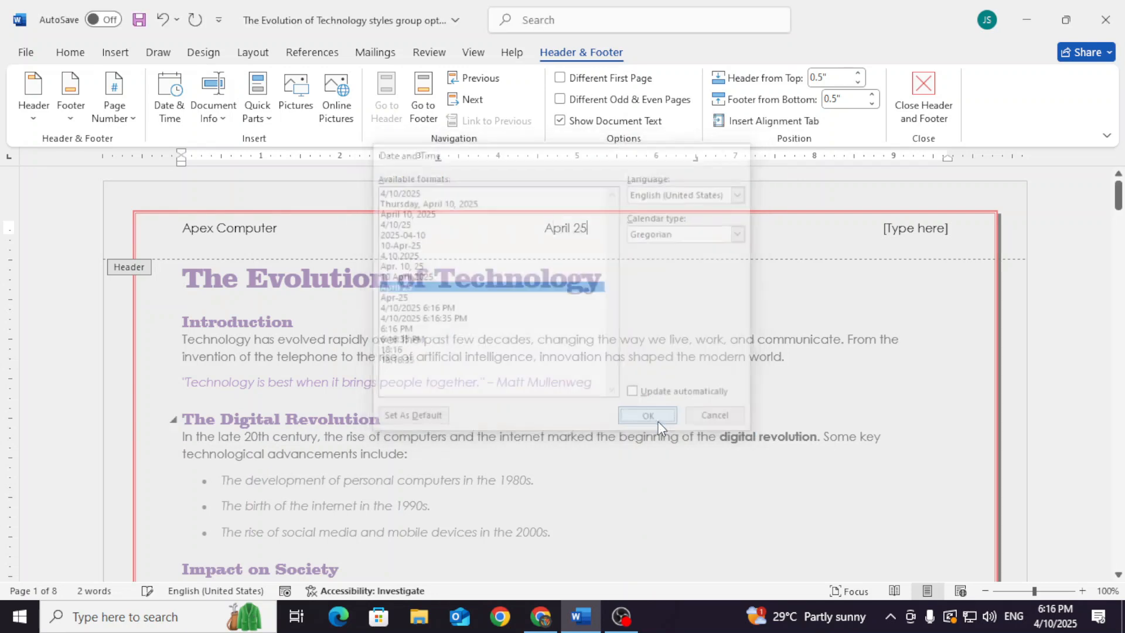
Replace the date in the centre of the header with the document's file name
drag(588, 228, 554, 235)
click(574, 236)
double_click(578, 227)
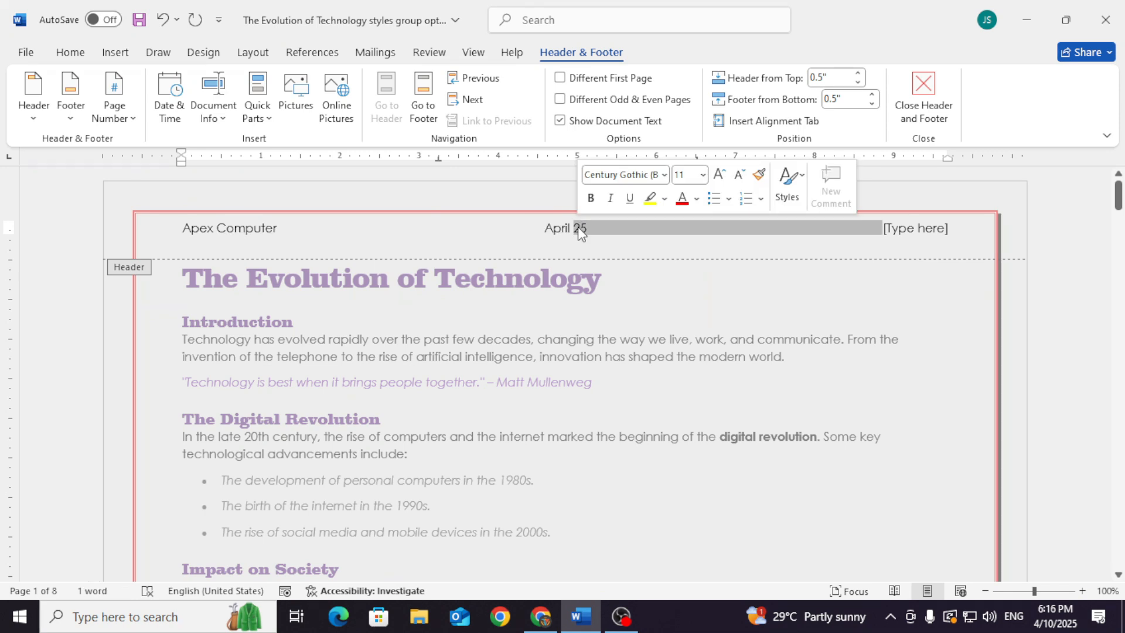
click(221, 121)
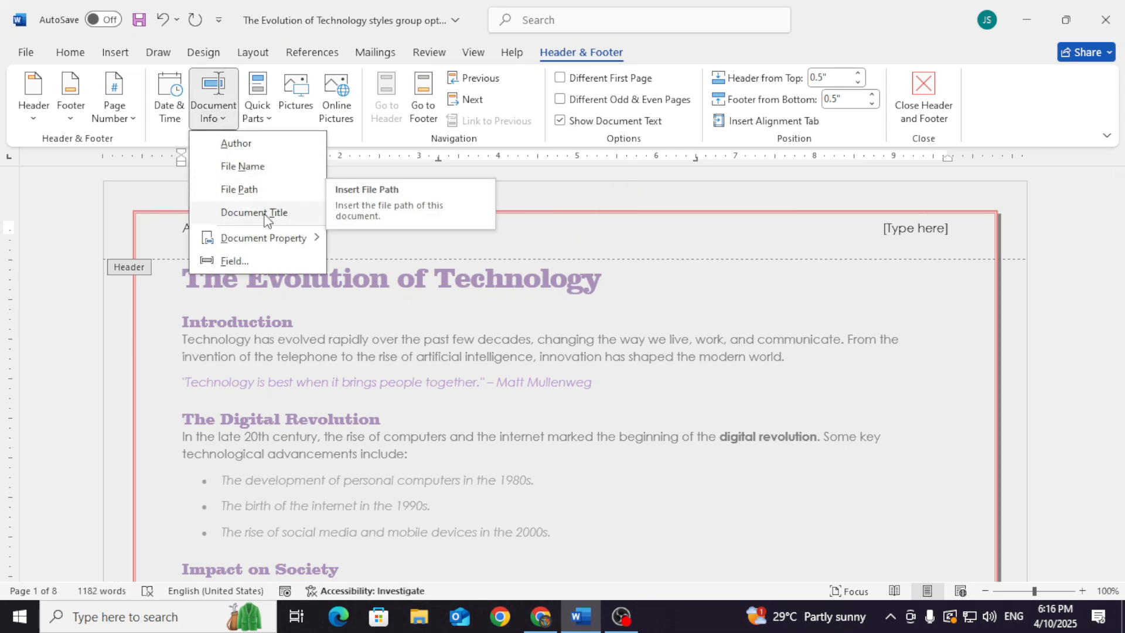
click(256, 168)
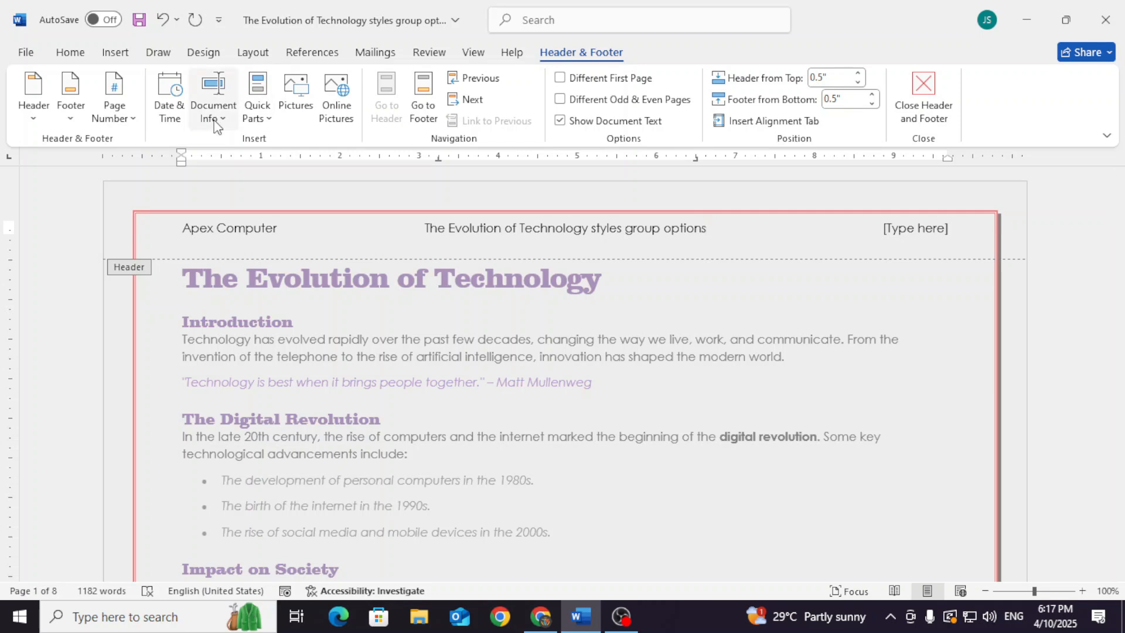
Replace the header's right placeholder with the picture of the pointing cartoon boy
click(917, 231)
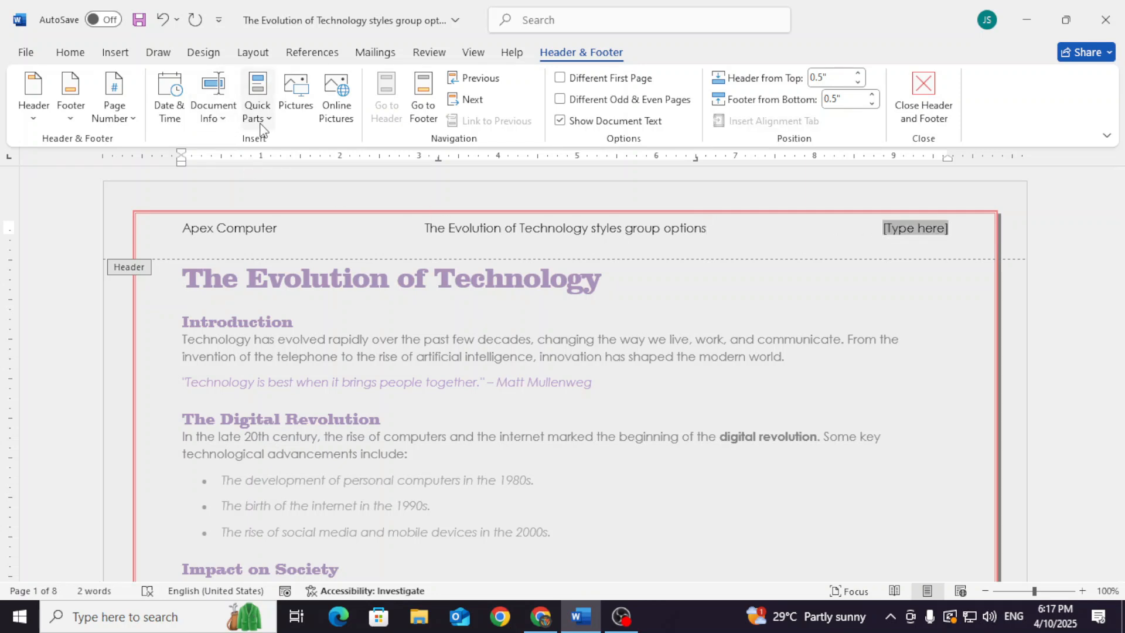
click(260, 120)
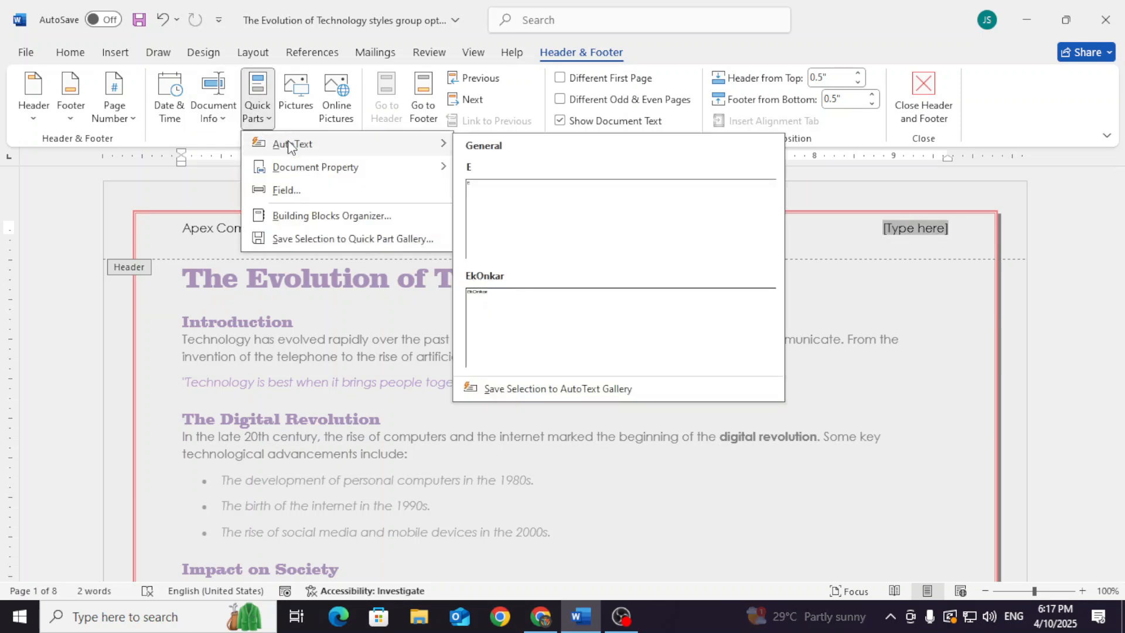
mouse_move(285, 175)
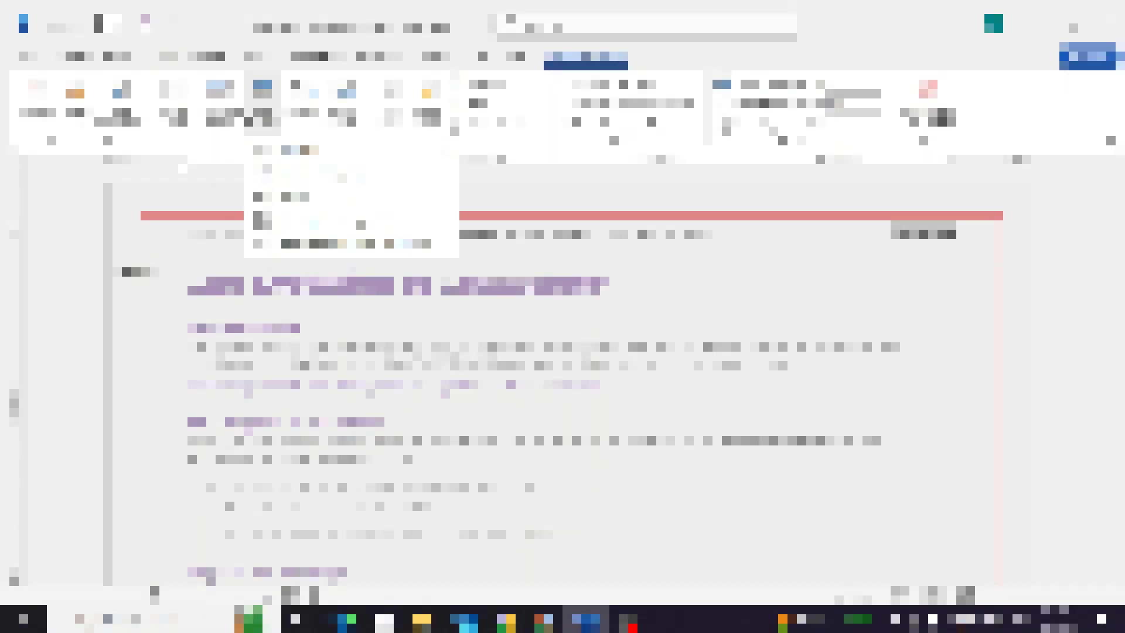
click(301, 123)
click(300, 114)
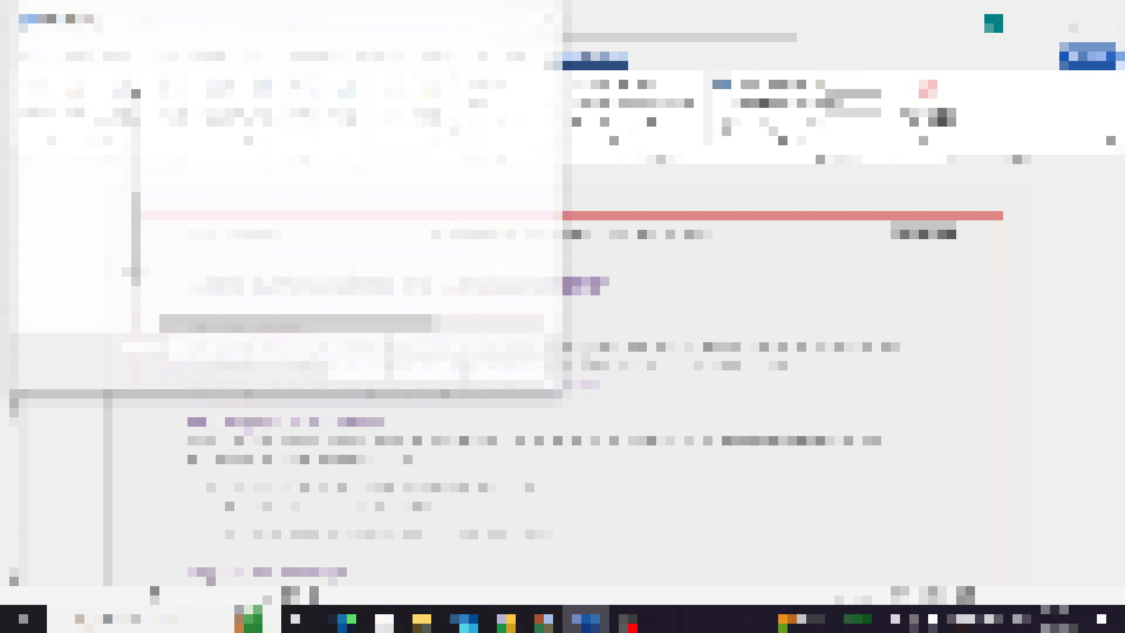
click(93, 175)
click(476, 141)
click(438, 367)
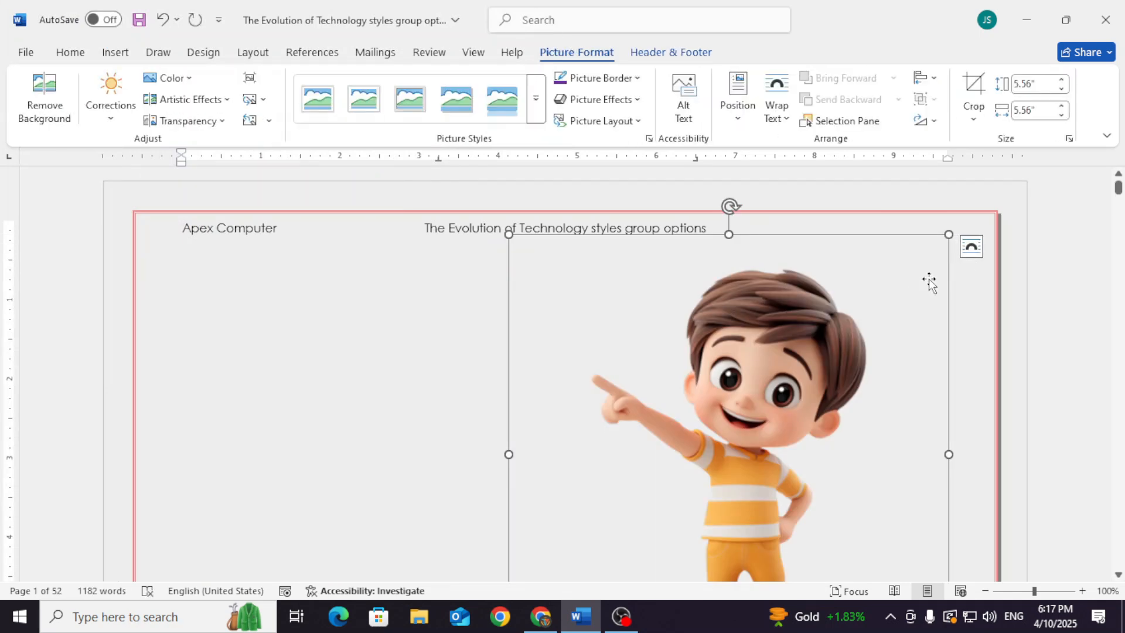
Shrink the header picture to about 0.34" by 0.34" and close header editing
scroll(930, 282, down, 4)
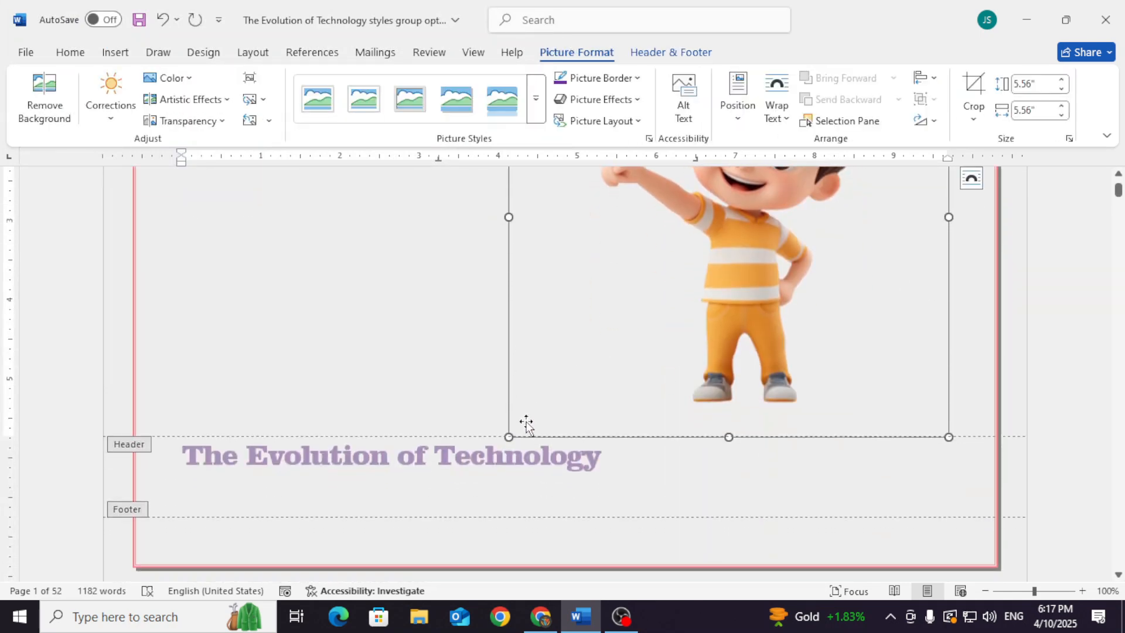
drag(508, 436, 751, 154)
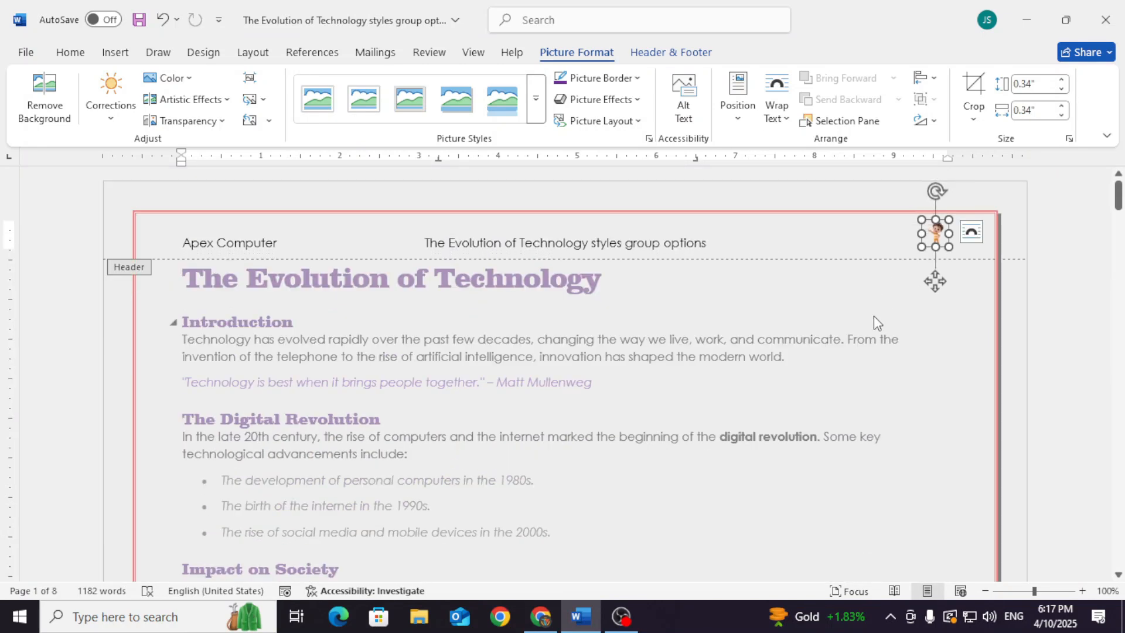
click(774, 240)
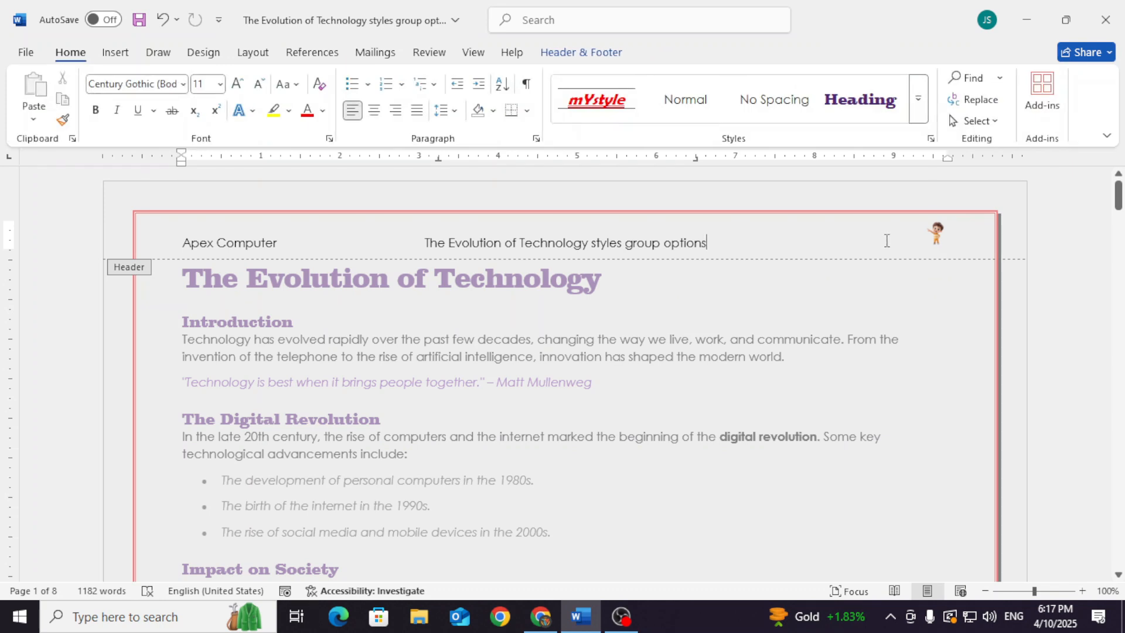
click(592, 46)
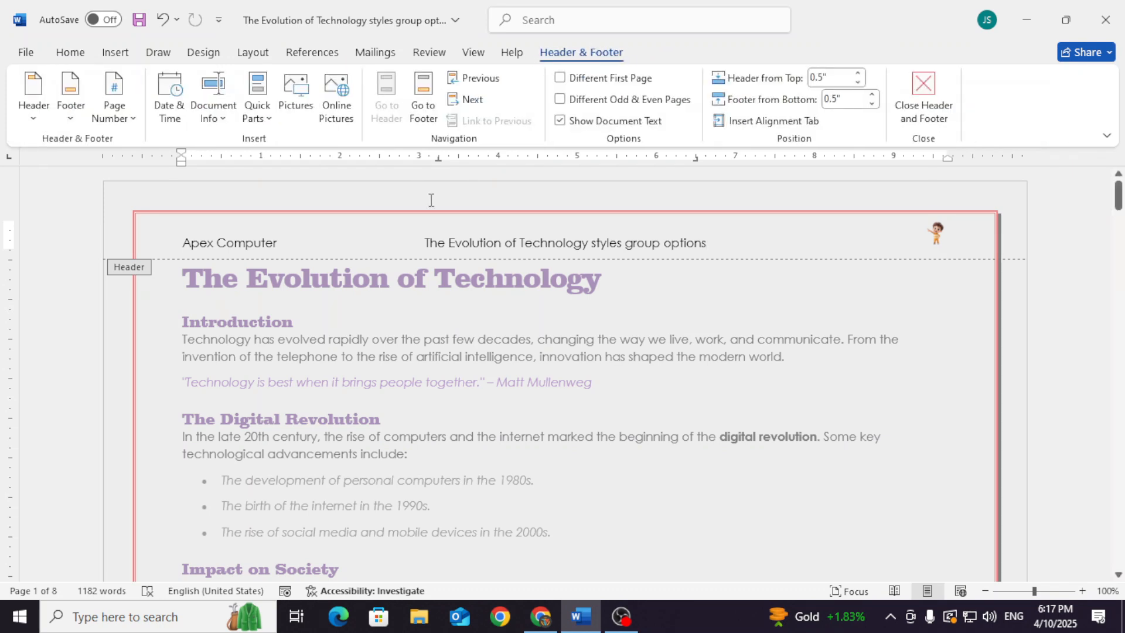
click(925, 92)
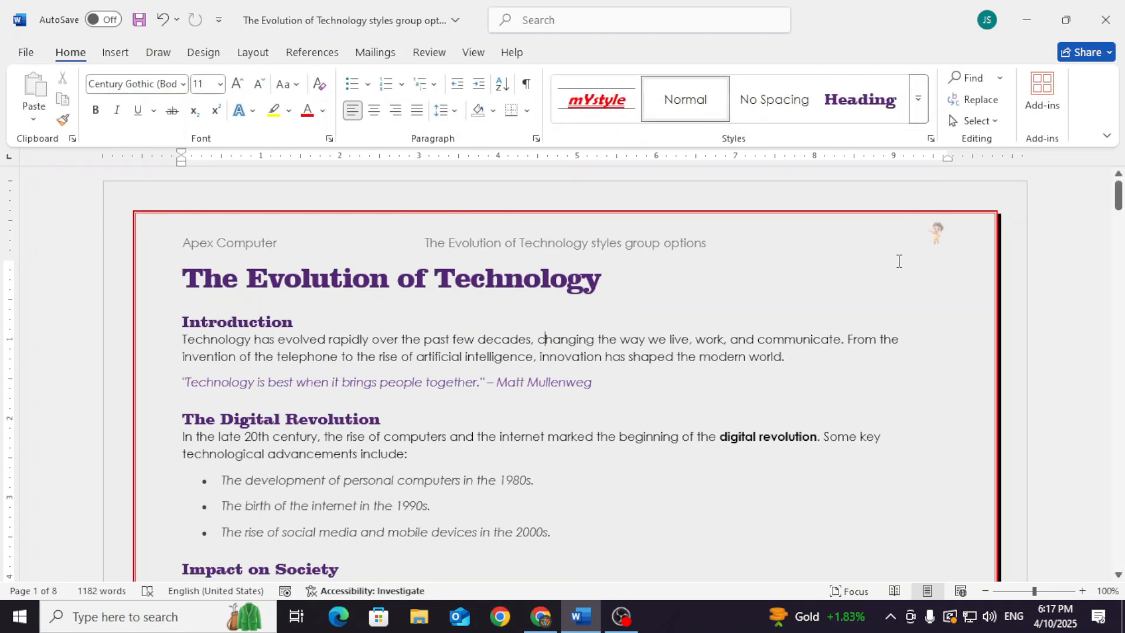
Insert the built-in Austin footer into the document
scroll(906, 287, down, 15)
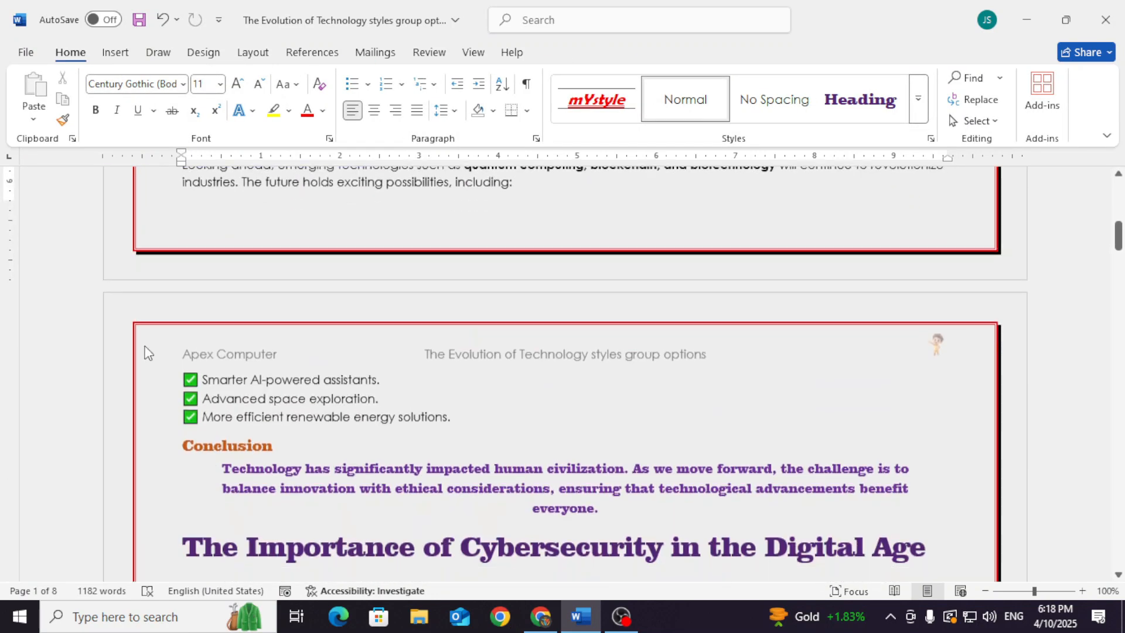
scroll(796, 380, down, 1)
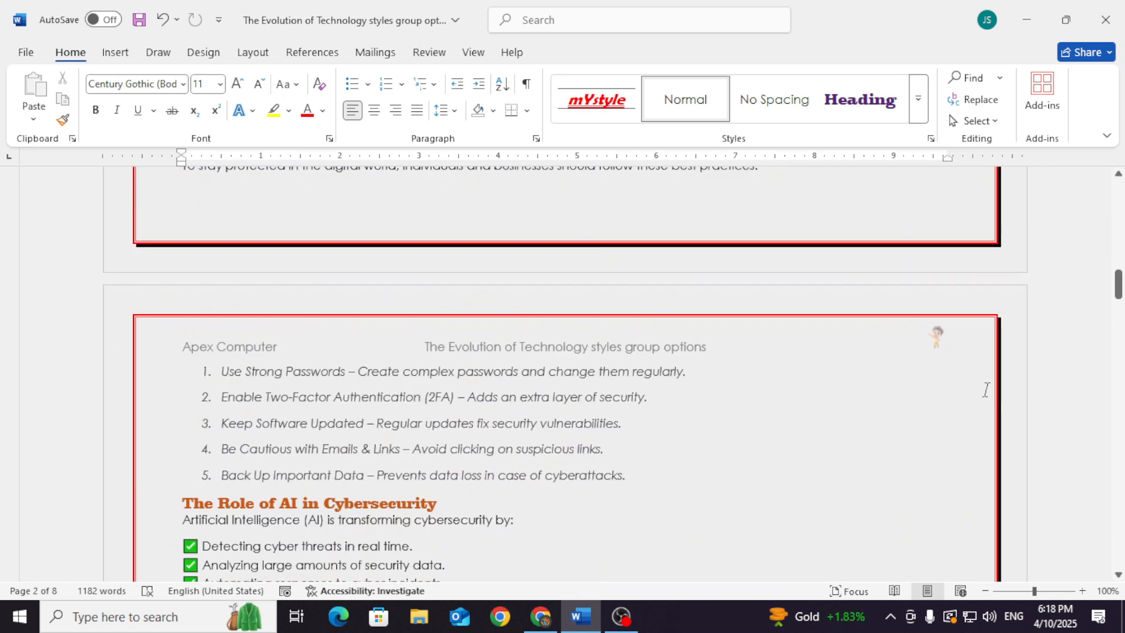
click(115, 53)
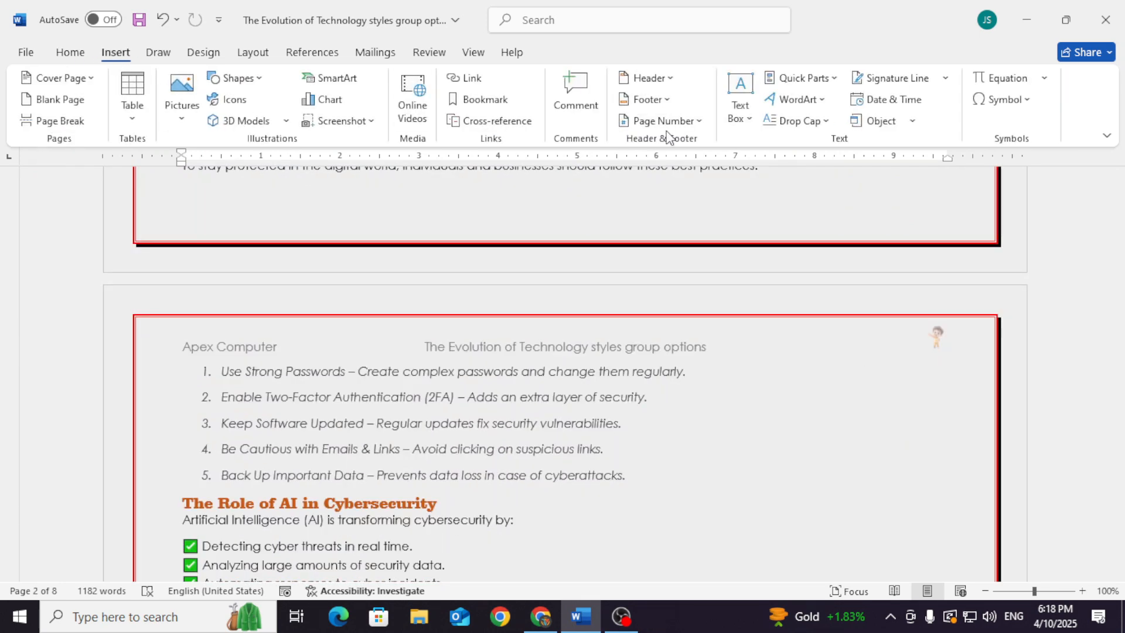
click(647, 99)
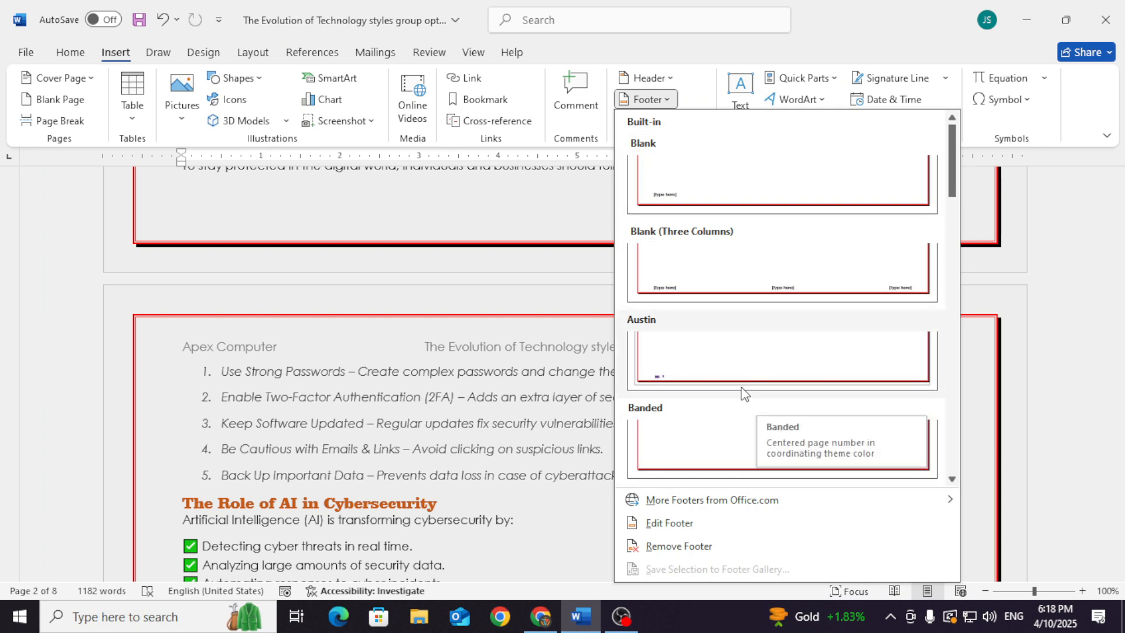
click(667, 100)
click(675, 124)
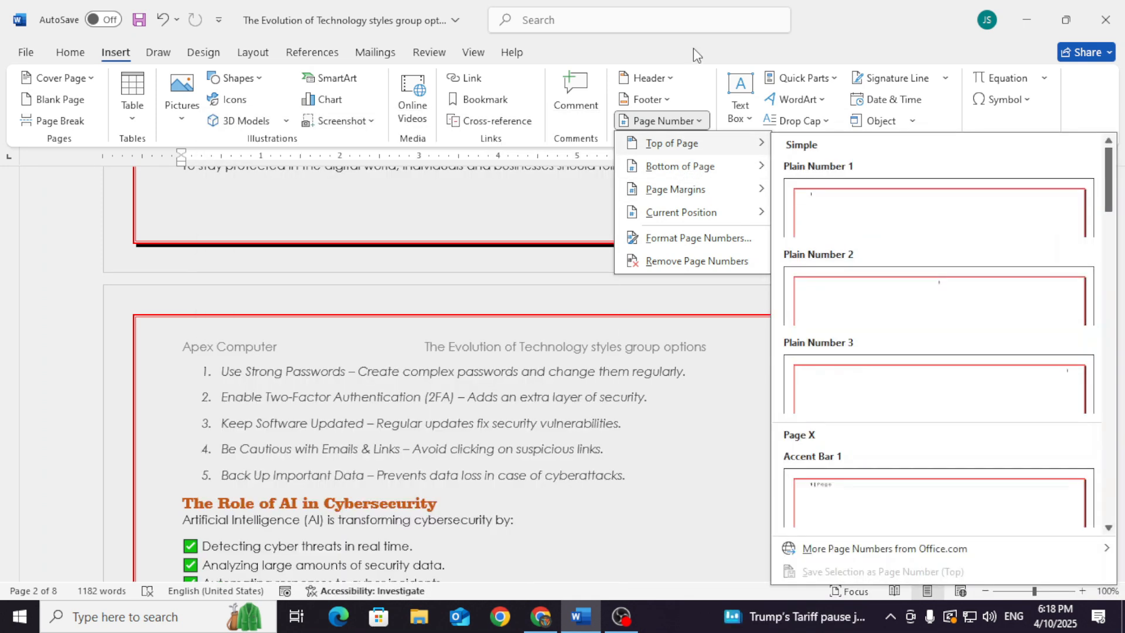
click(694, 48)
click(668, 100)
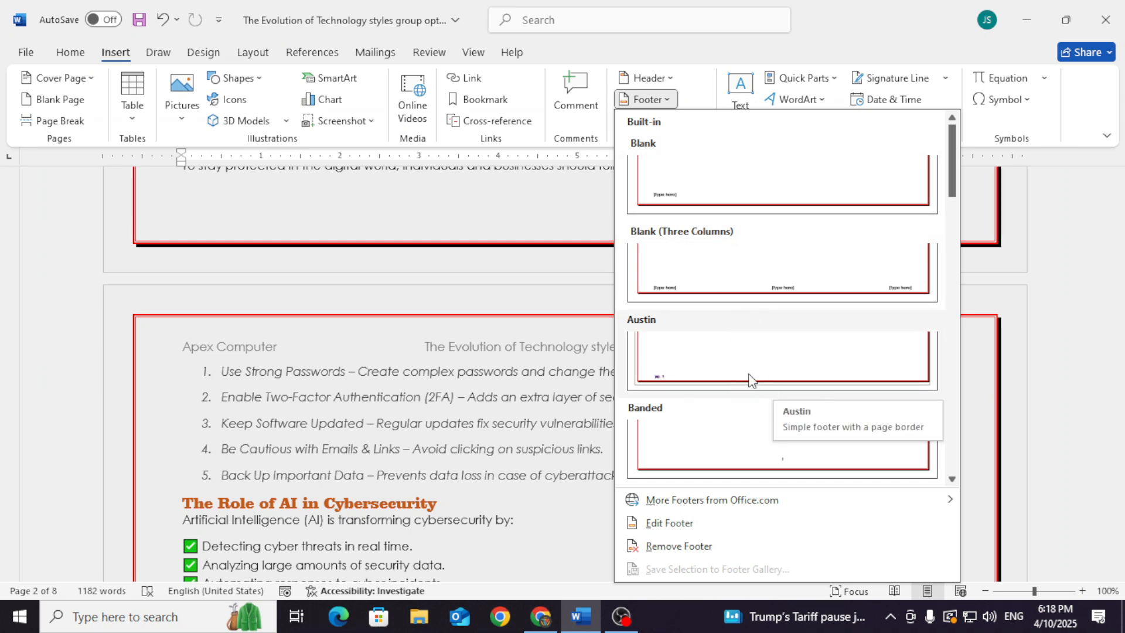
click(731, 377)
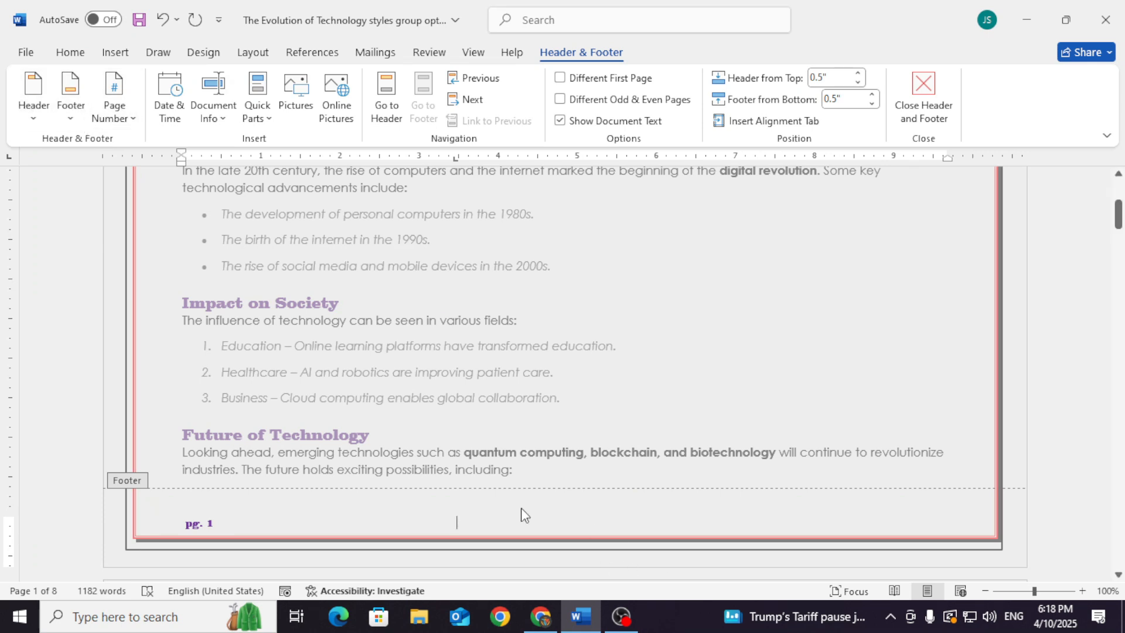
Insert the document's file name in the footer after the page number, and return to the header
click(221, 119)
click(238, 166)
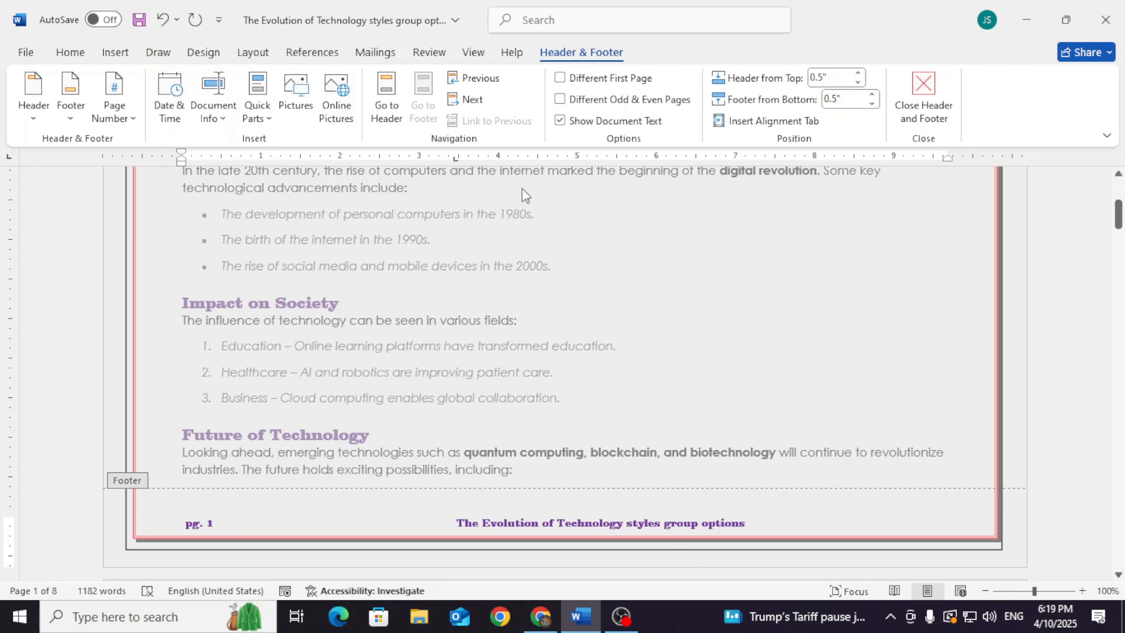
click(386, 97)
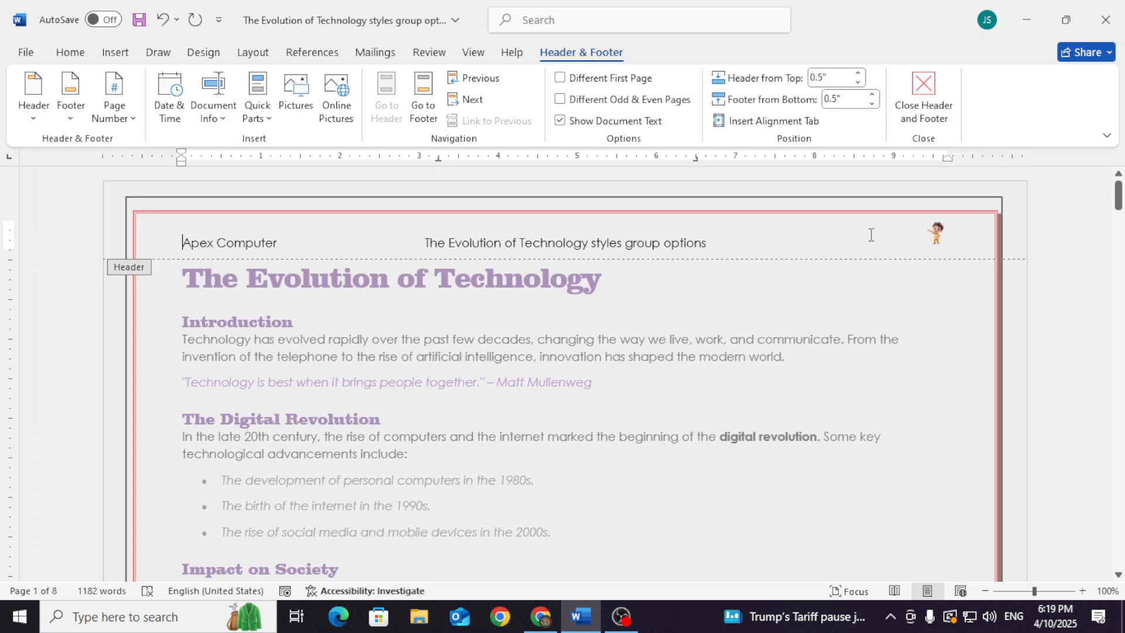
Try a header distance from the top of 0.2", and restore it to 0.5"
click(423, 88)
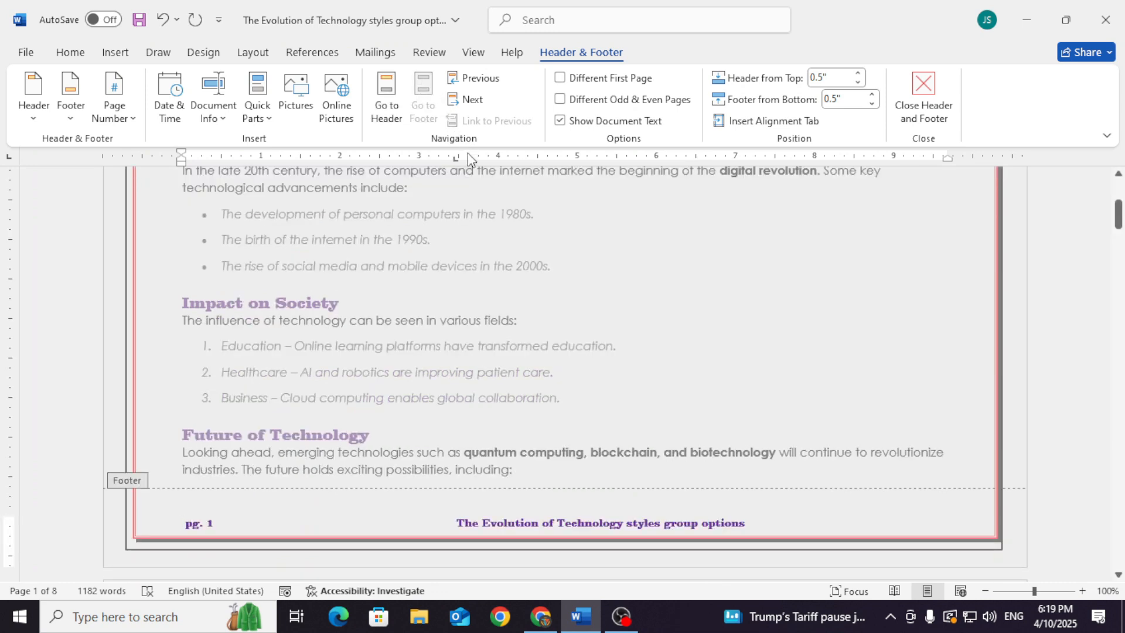
scroll(607, 299, up, 5)
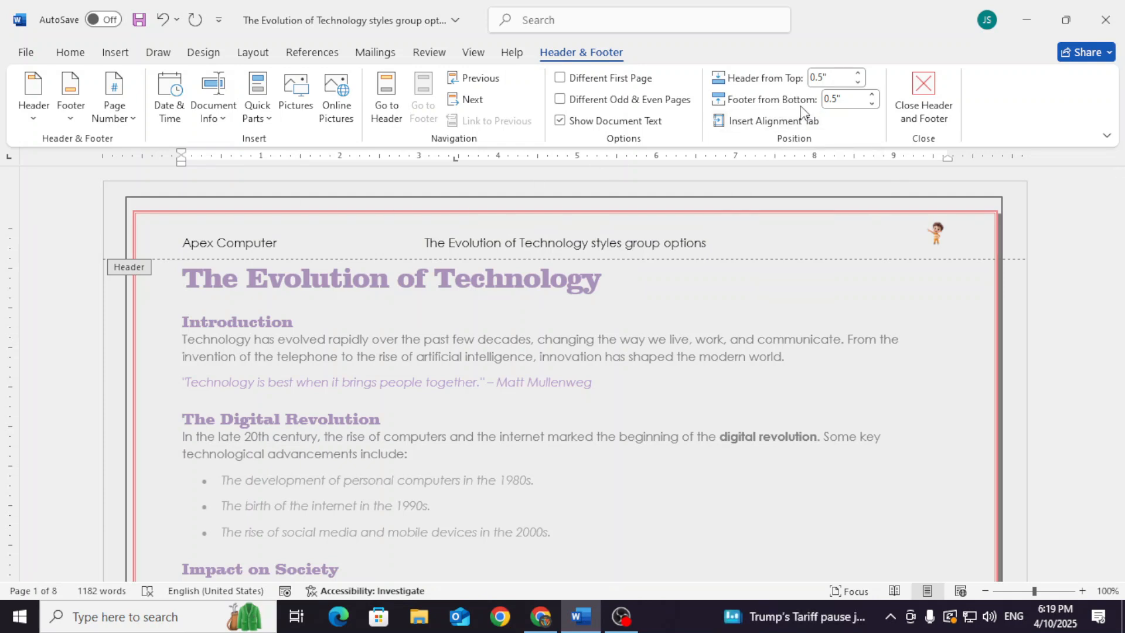
click(858, 82)
click(858, 82)
click(858, 82)
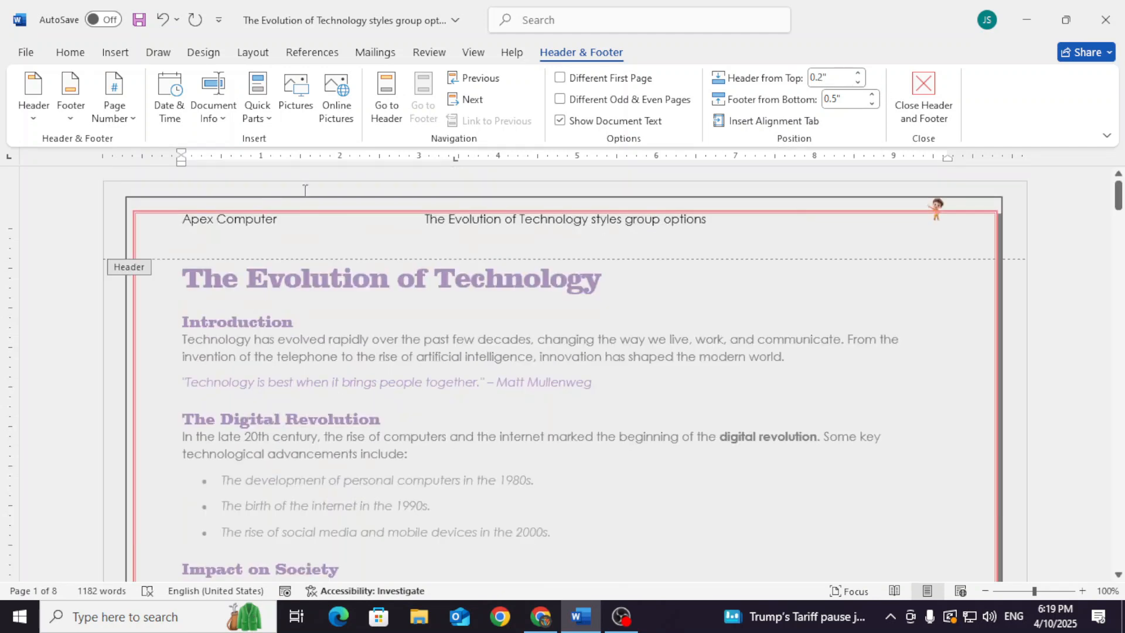
click(859, 74)
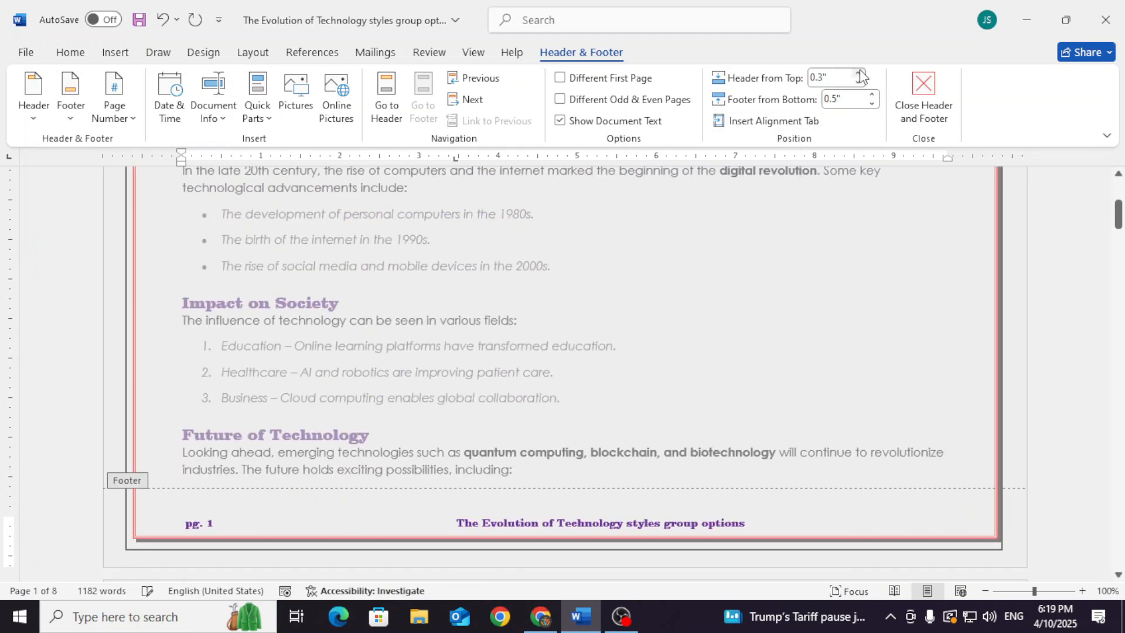
click(858, 74)
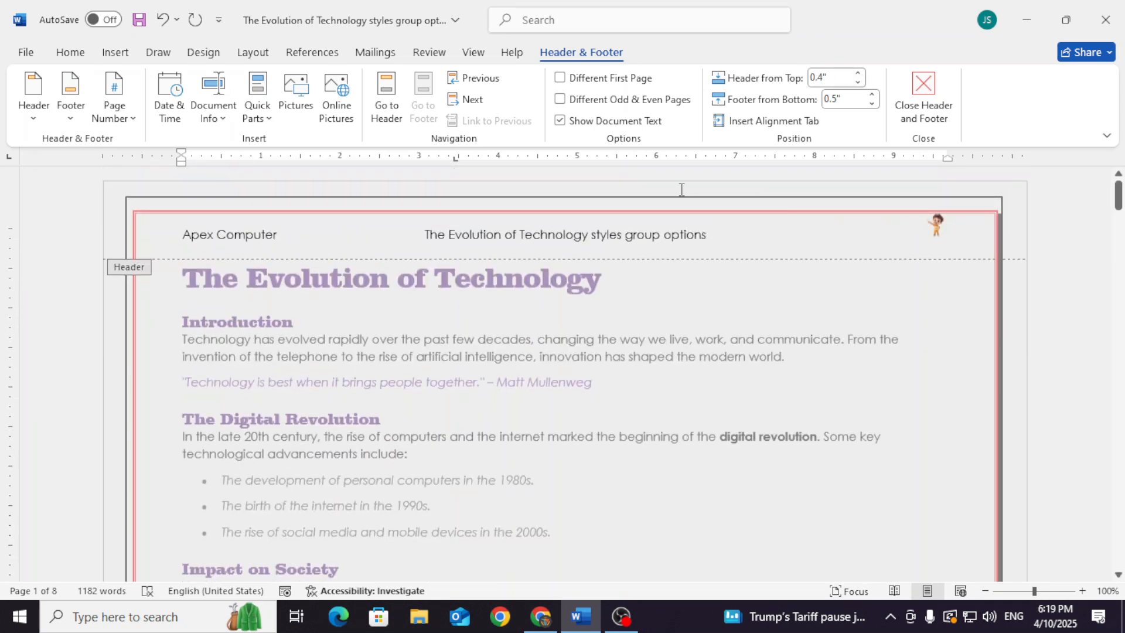
click(858, 74)
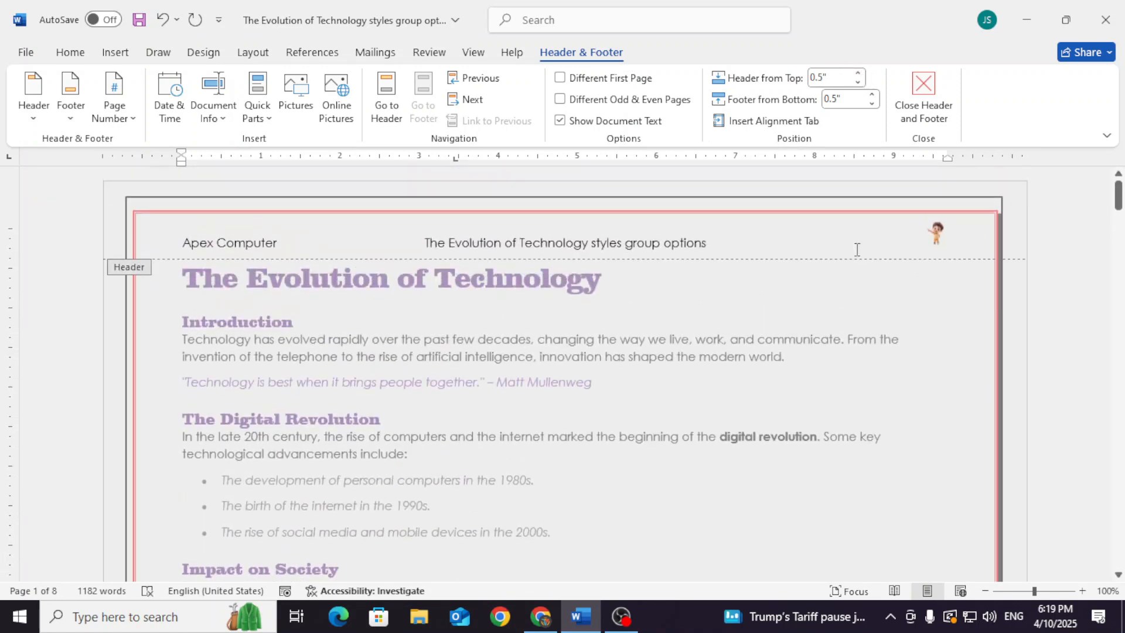
Try a header distance from the top of 0.8", and set it back to 0.5"
click(858, 74)
click(858, 74)
click(858, 74)
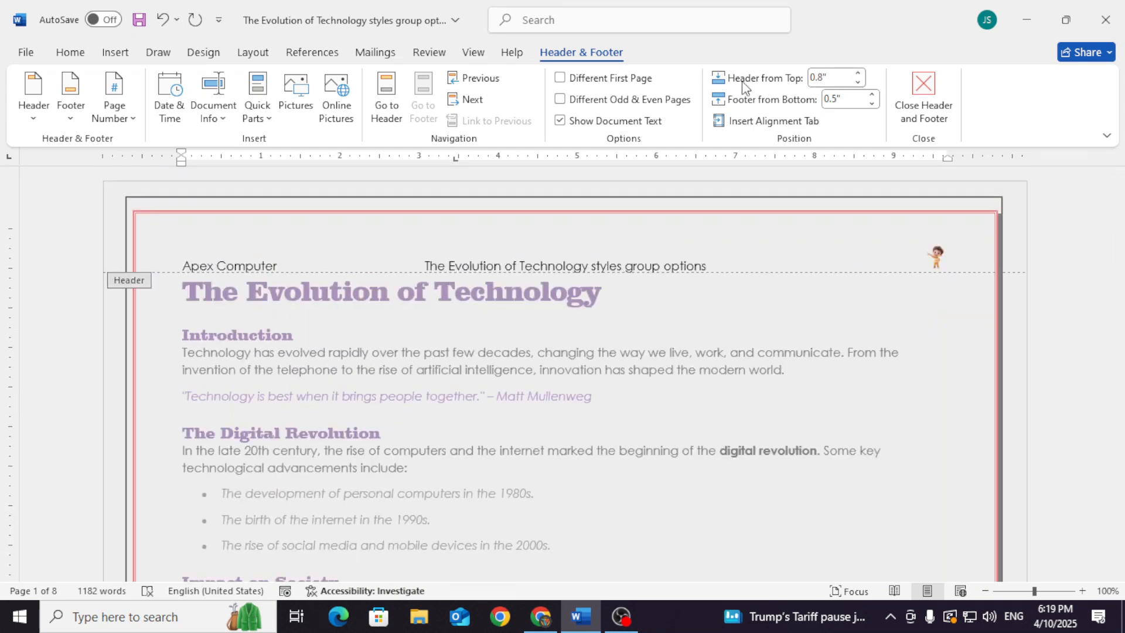
click(858, 83)
click(859, 84)
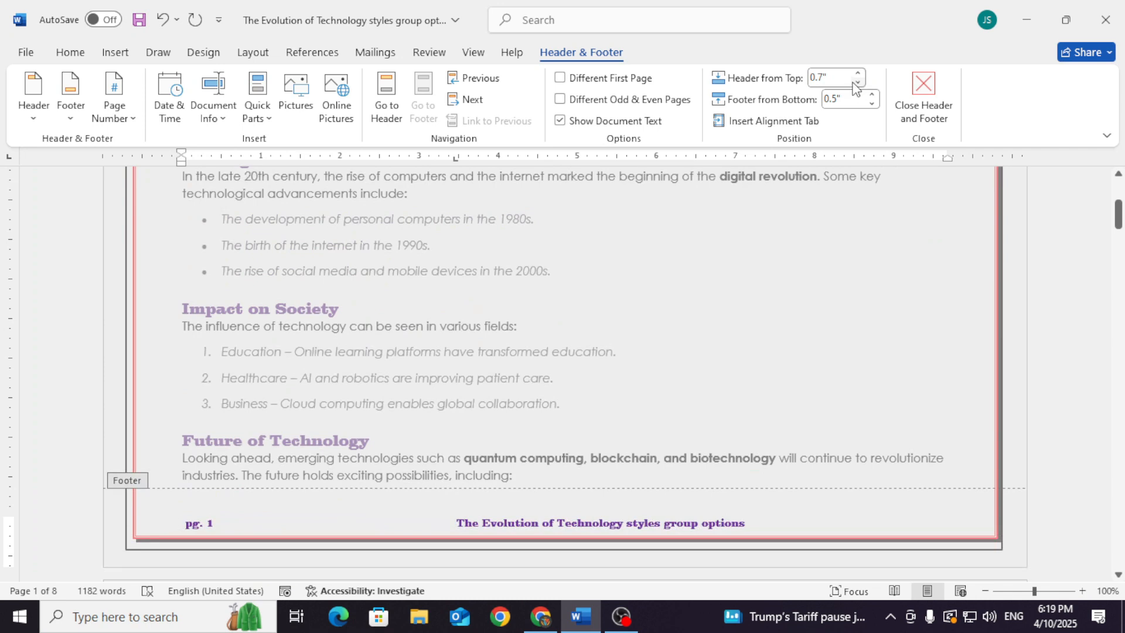
click(858, 86)
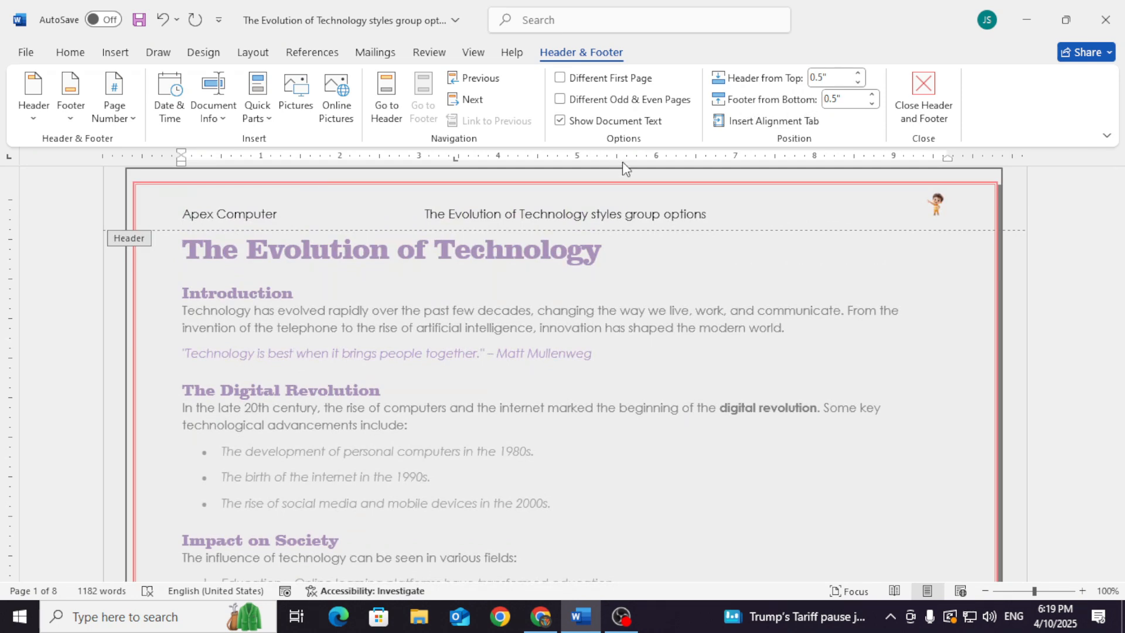
Insert a right alignment tab relative to the margin, without a leader, after the file name in the page 1 footer
click(766, 121)
click(618, 355)
scroll(778, 492, down, 6)
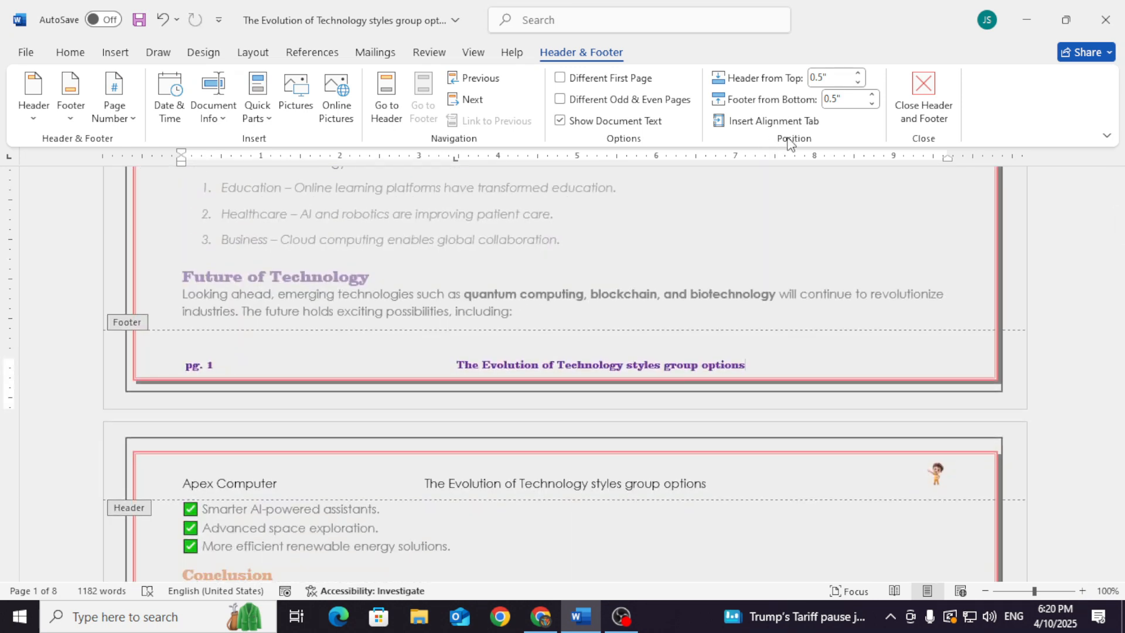
click(808, 121)
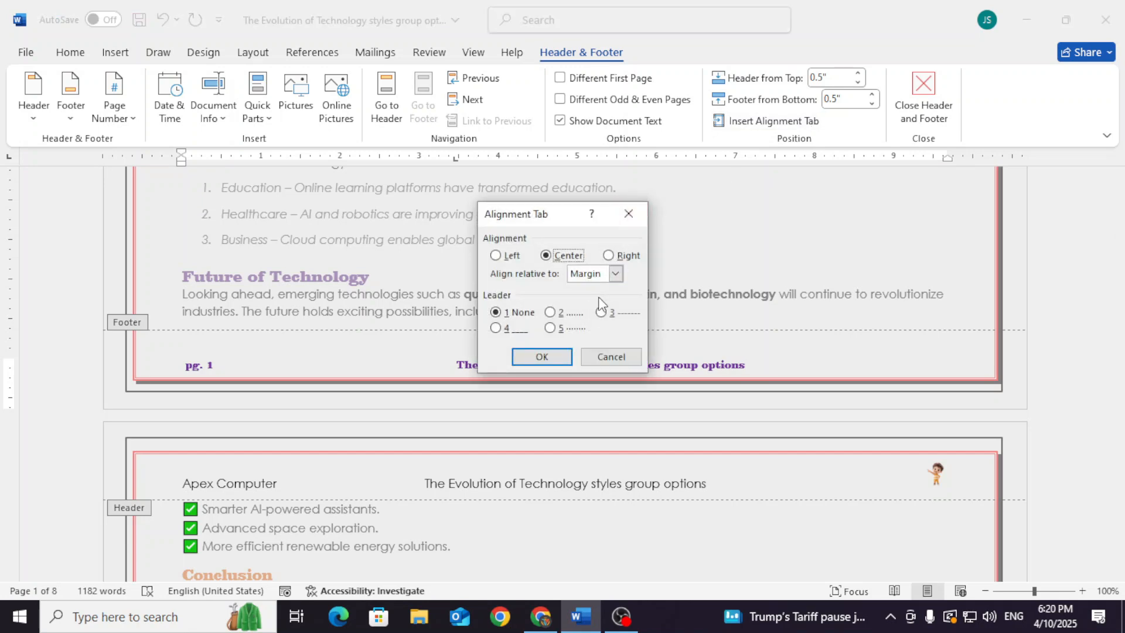
click(620, 255)
click(542, 356)
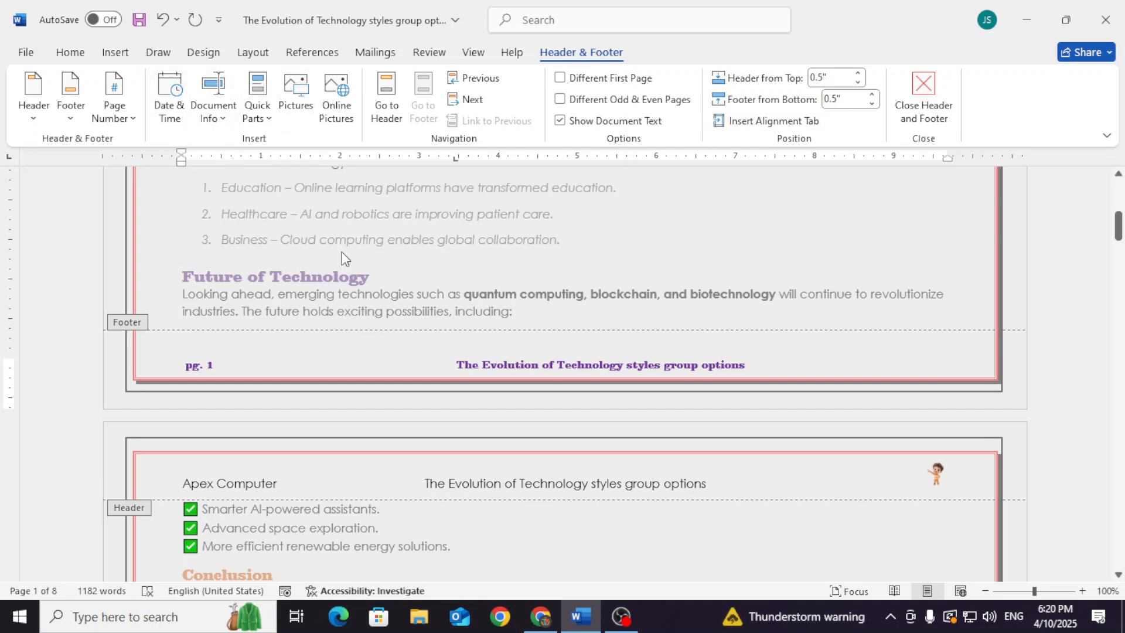
Remove the footer from the document
click(46, 127)
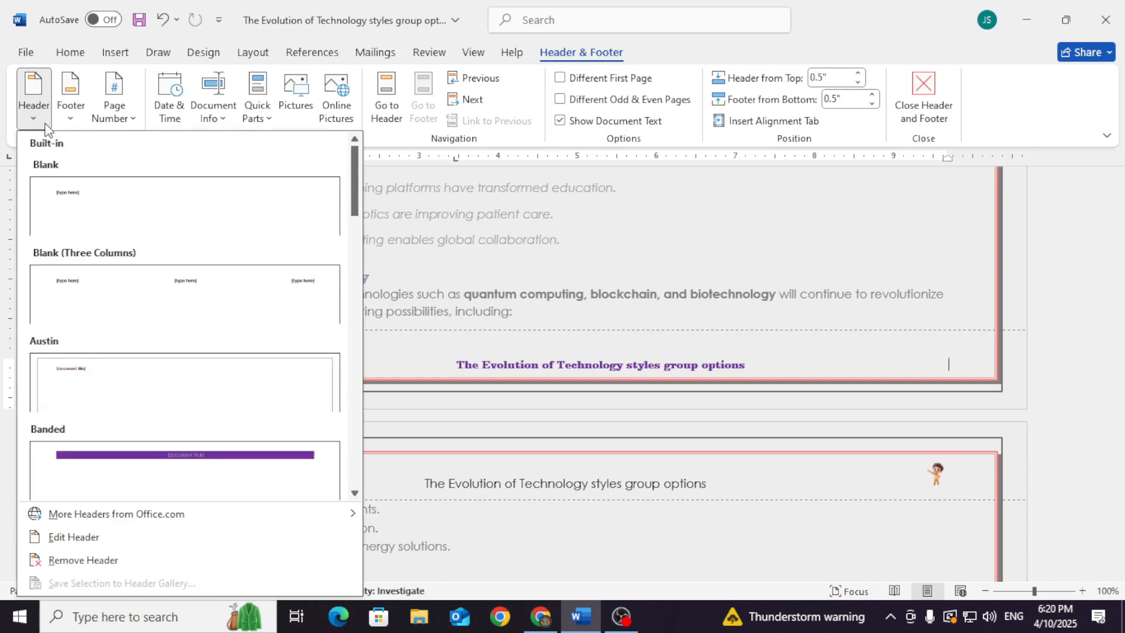
click(71, 122)
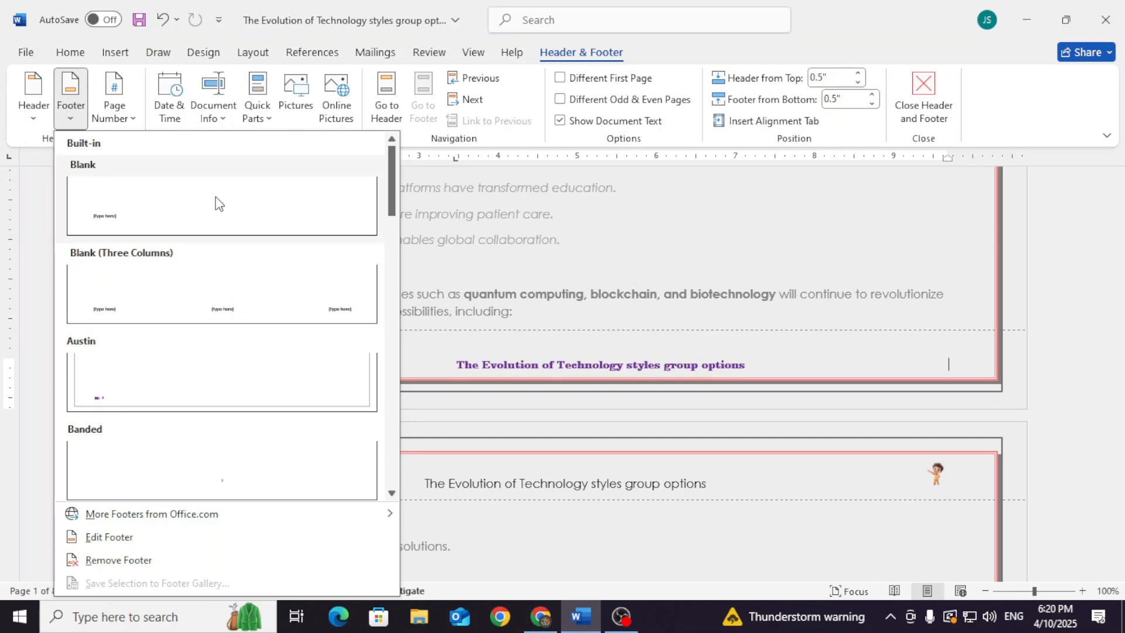
click(140, 561)
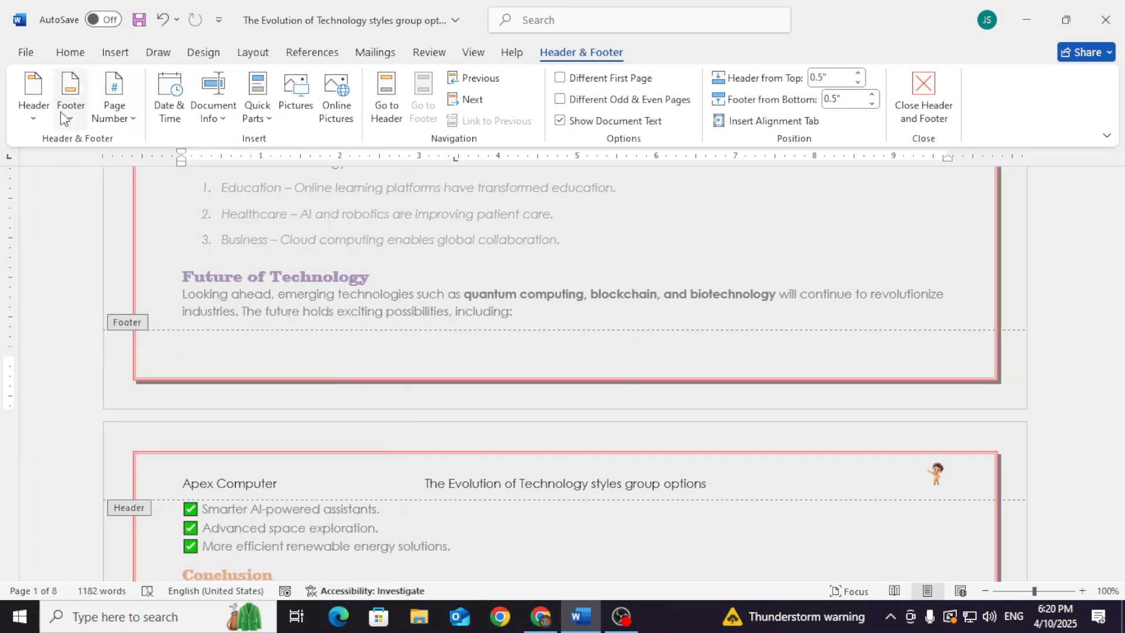
click(37, 117)
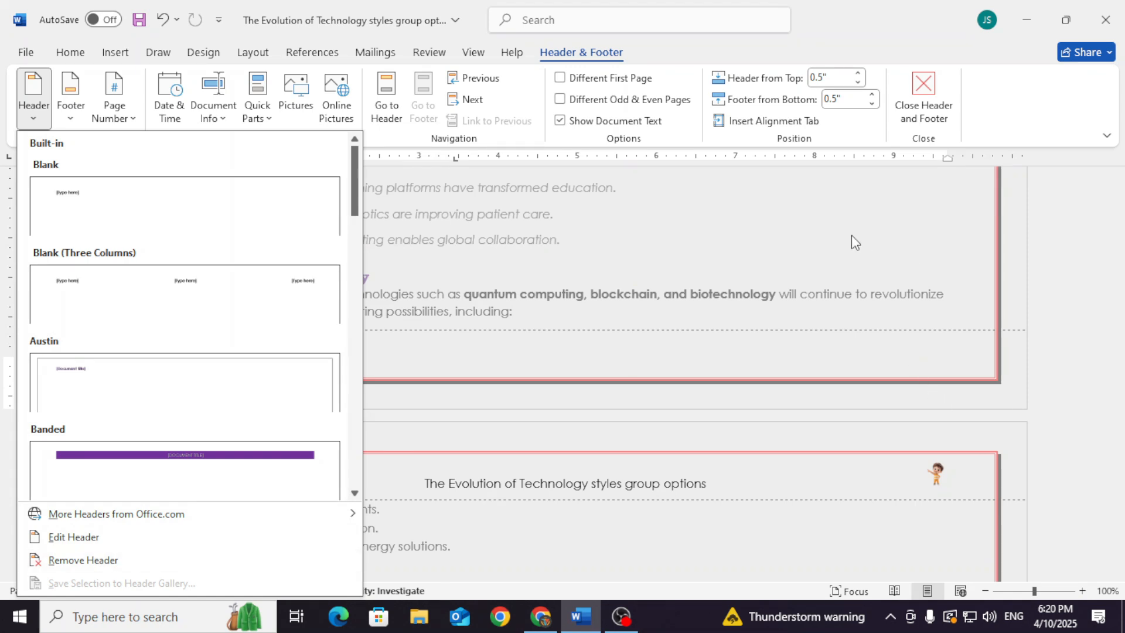
click(769, 260)
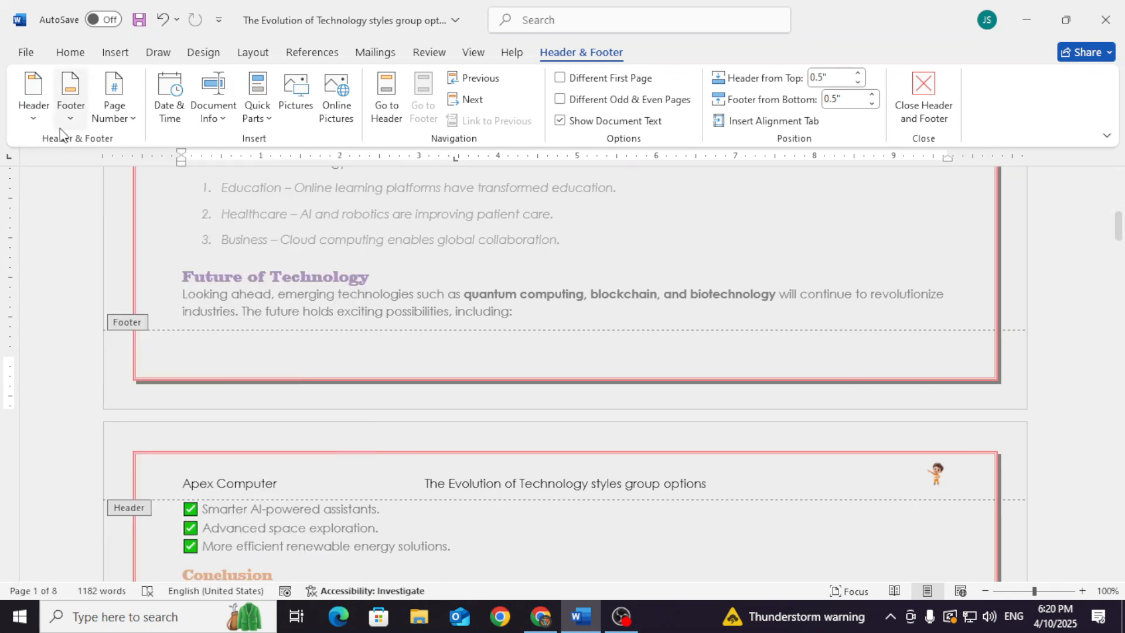
Undo the footer removal and check the header and footer on page 1
click(164, 20)
scroll(316, 202, up, 2)
scroll(316, 205, up, 5)
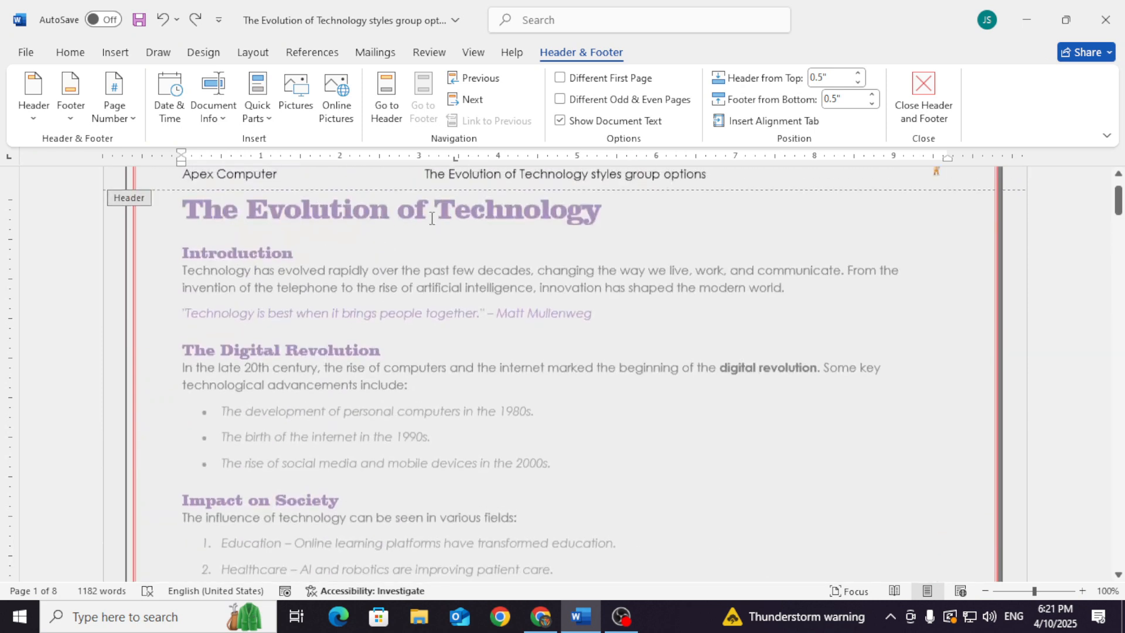
scroll(498, 294, down, 5)
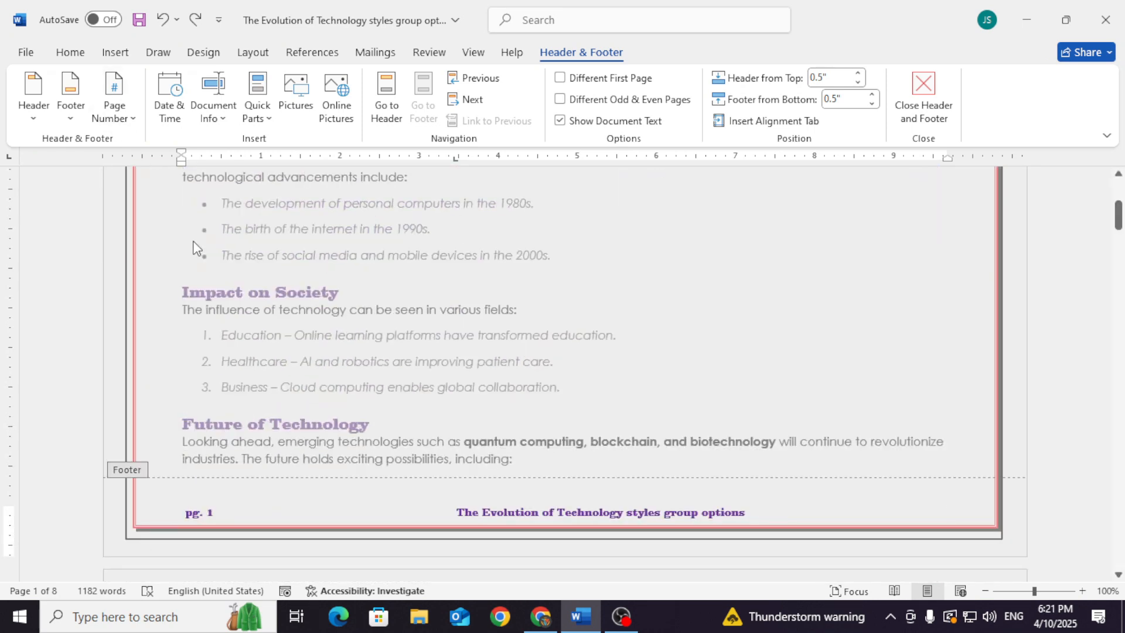
Add page numbers in the page margin using the Accent Bar, Right style
click(130, 116)
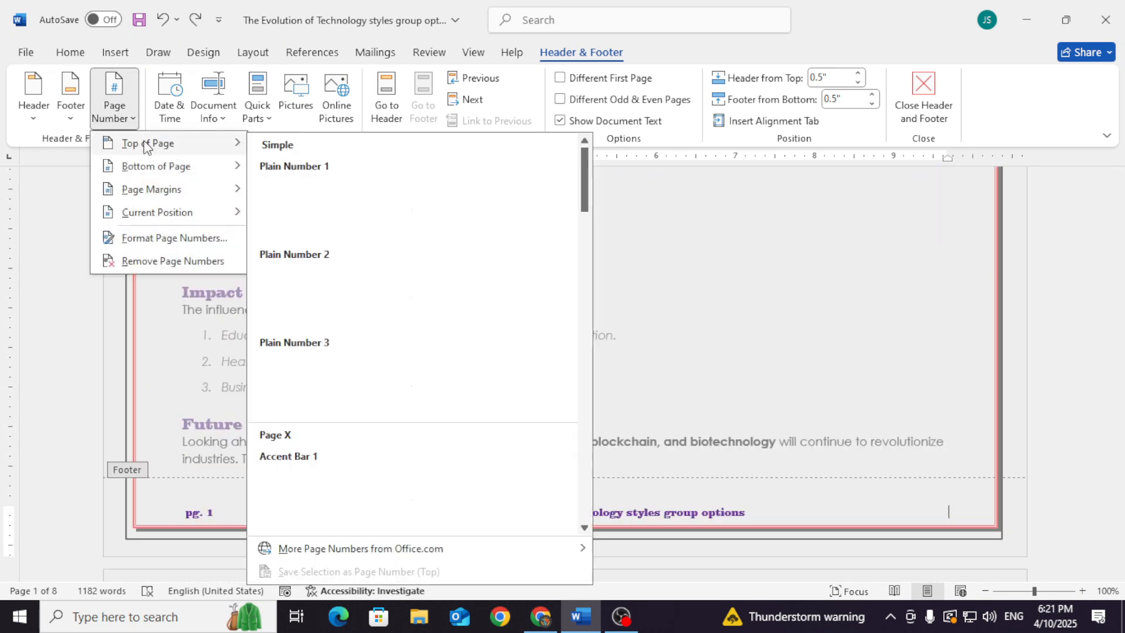
mouse_move(147, 168)
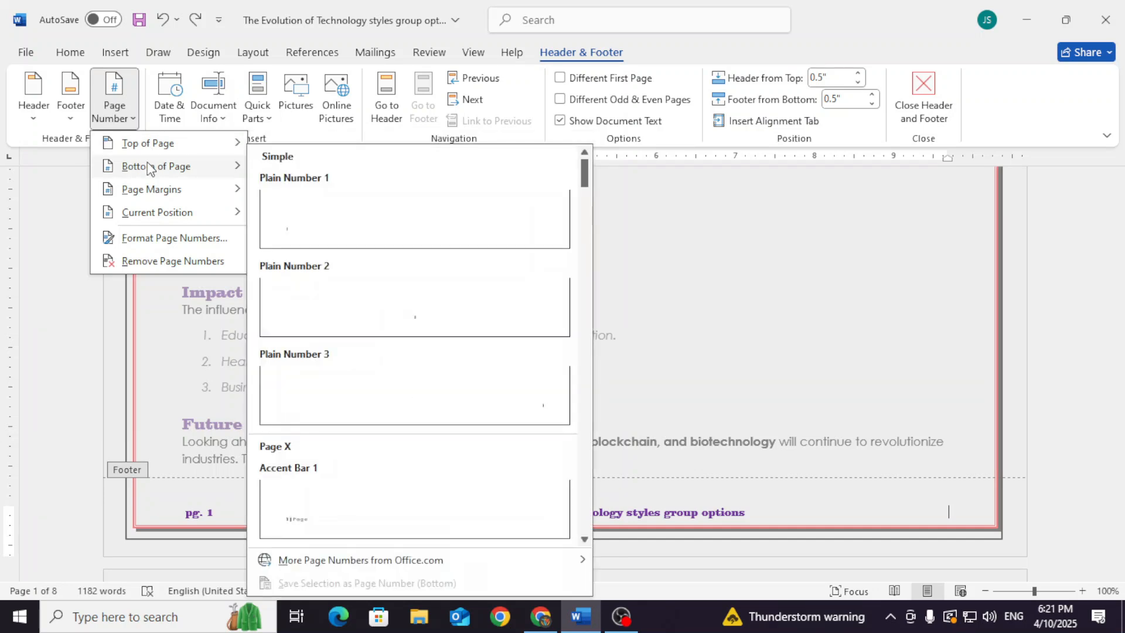
mouse_move(154, 195)
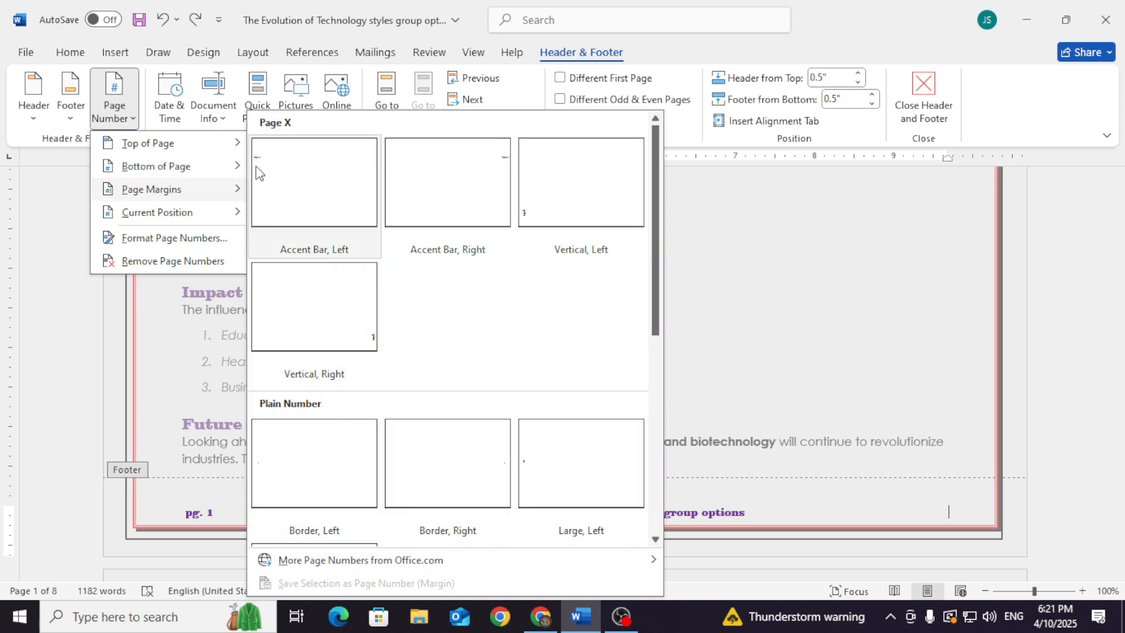
click(503, 163)
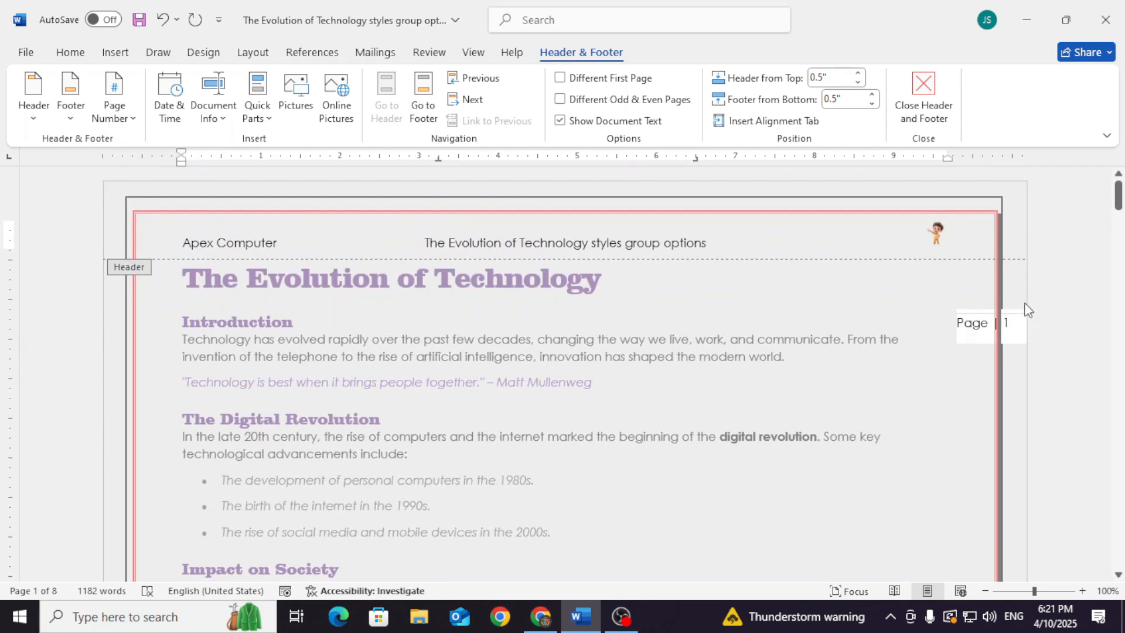
Look at the page number styles for the current position, and close header and footer editing
click(115, 108)
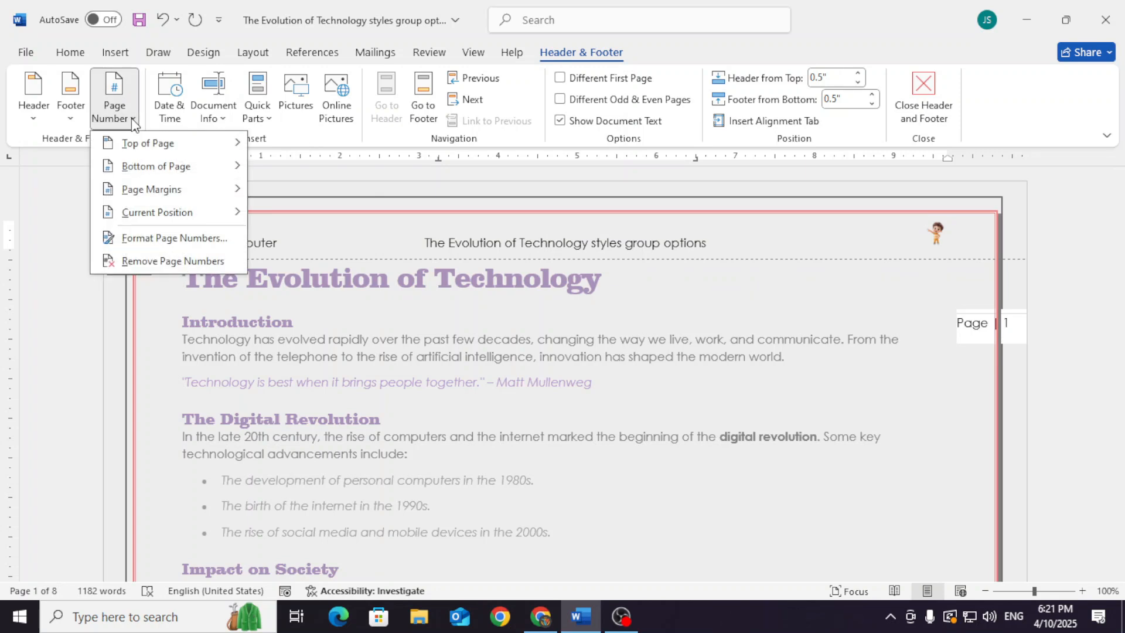
mouse_move(157, 220)
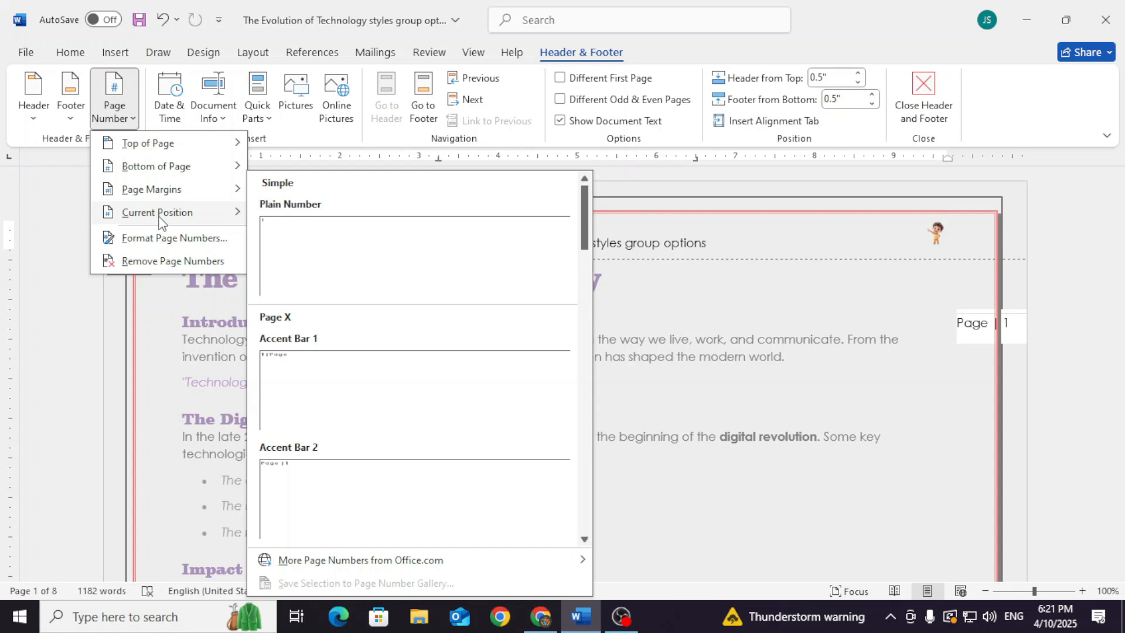
click(718, 391)
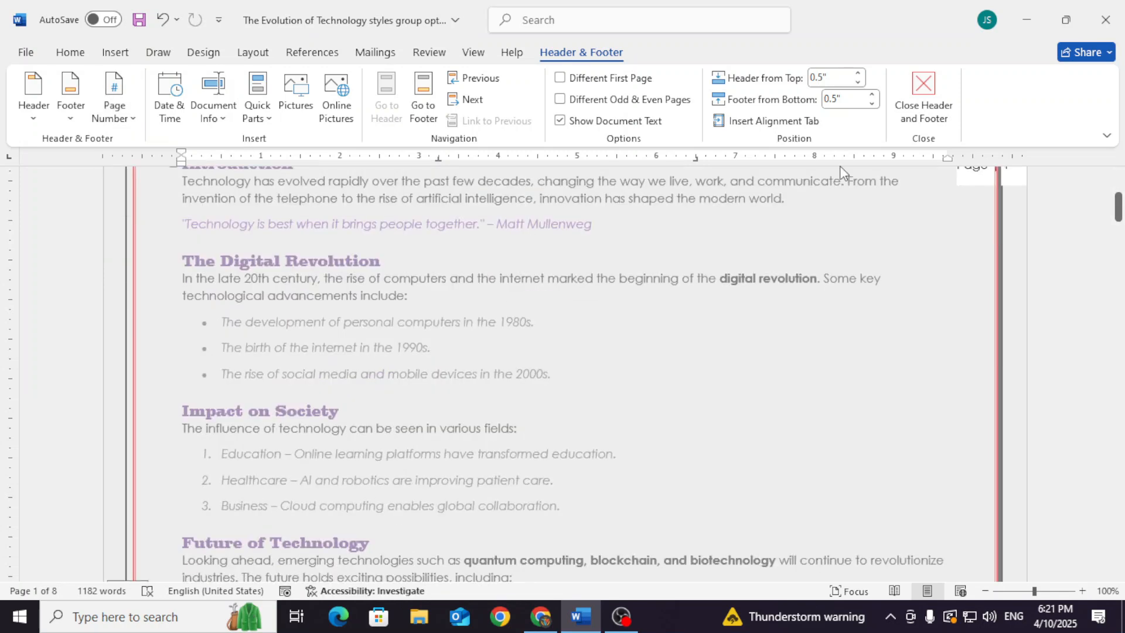
click(919, 97)
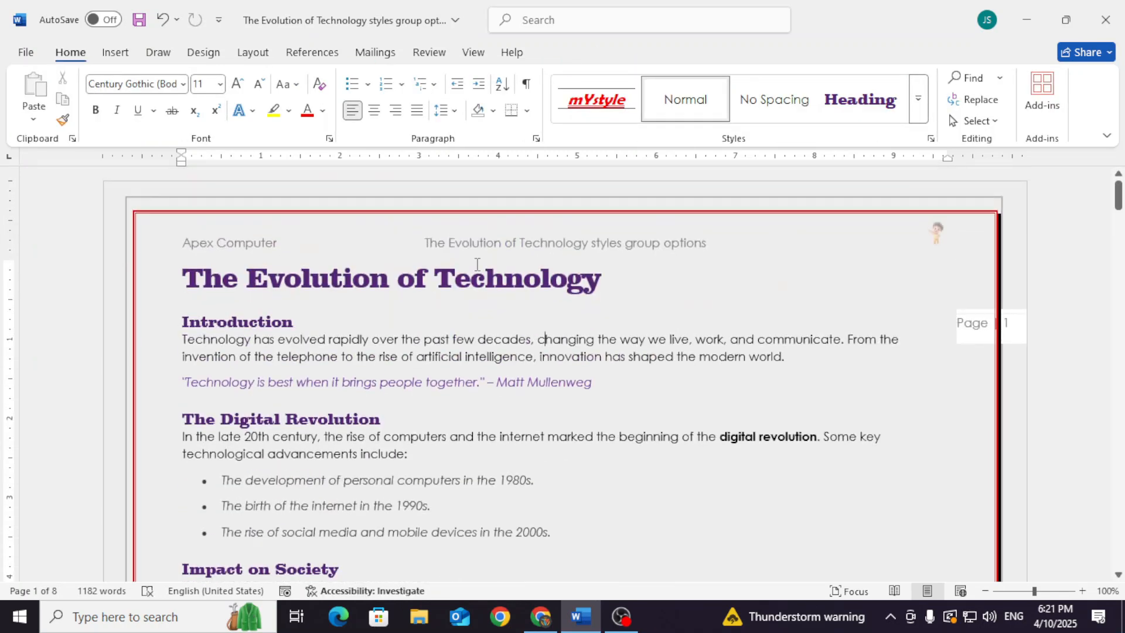
Check the header, footer and margin page numbers on the first four pages
scroll(653, 282, down, 10)
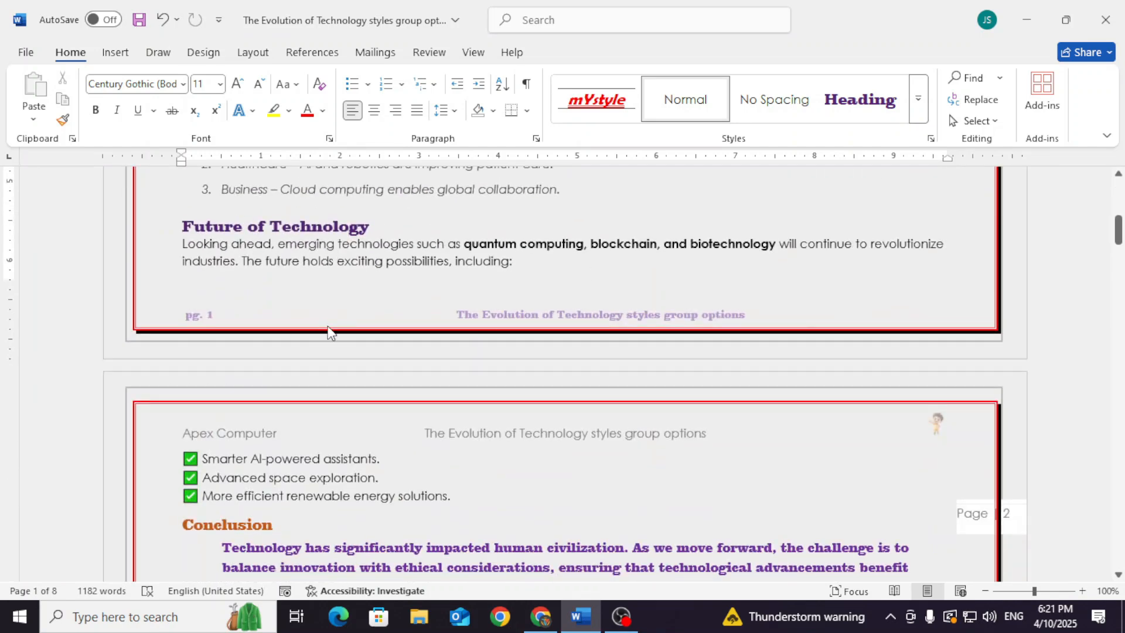
scroll(922, 427, down, 3)
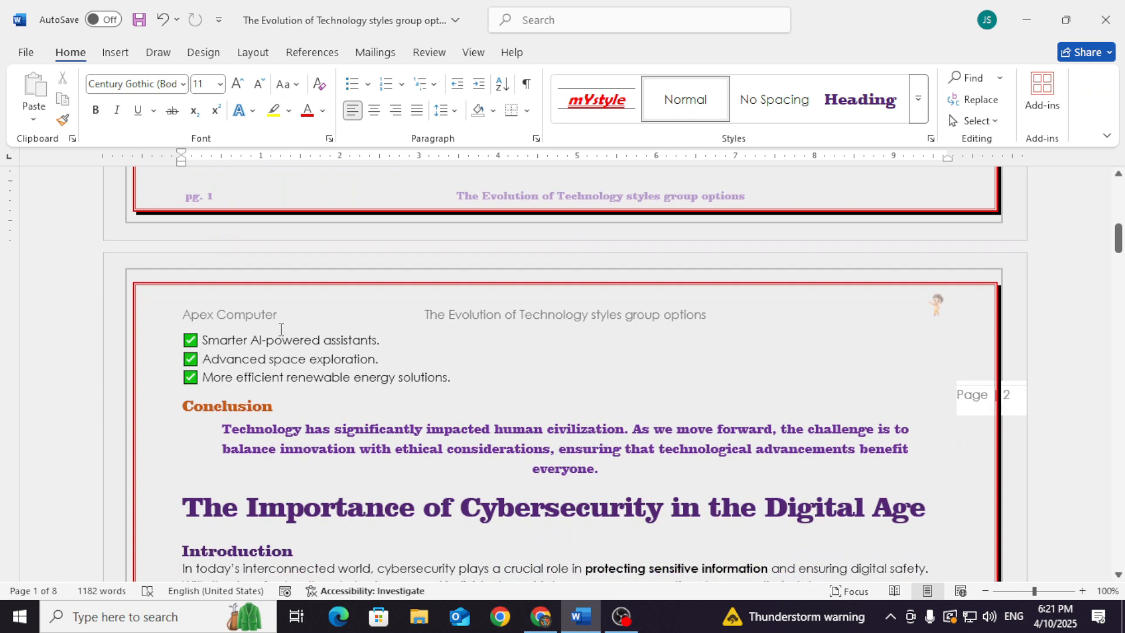
scroll(545, 323, down, 12)
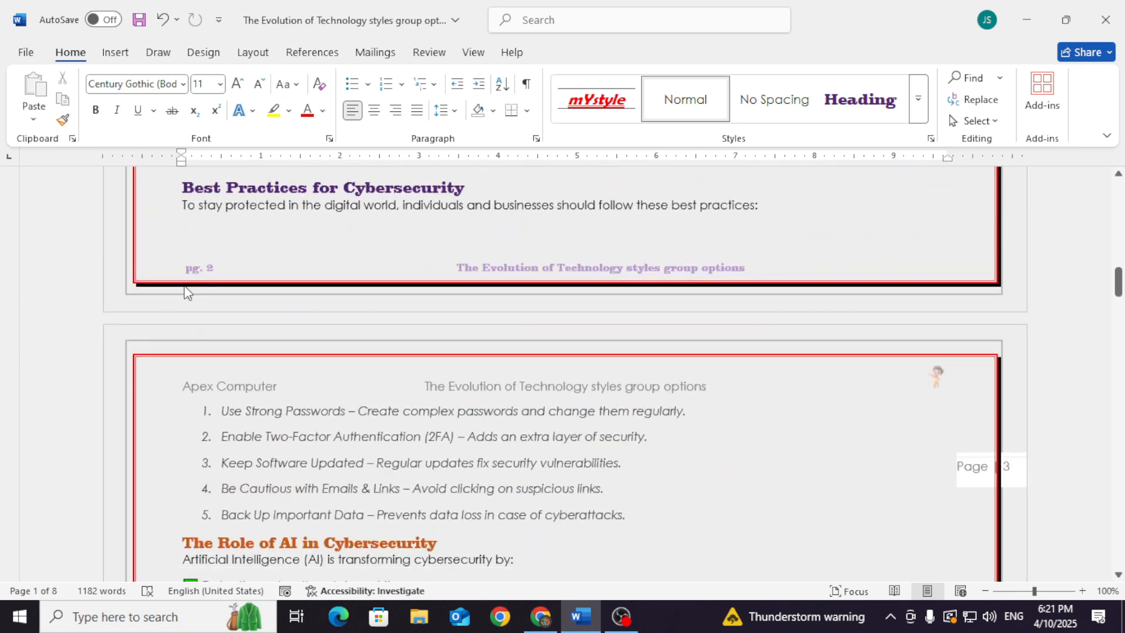
scroll(522, 462, down, 15)
scroll(524, 462, down, 4)
View the built-in header designs and the header editing and removal options, and return to the first pages
click(122, 54)
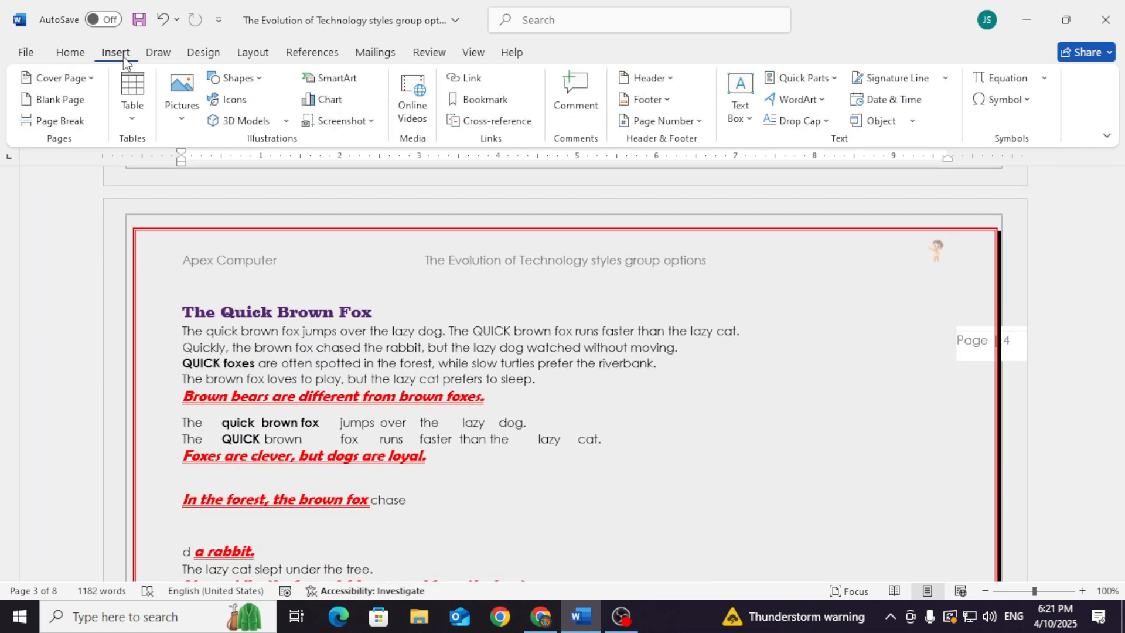
click(651, 79)
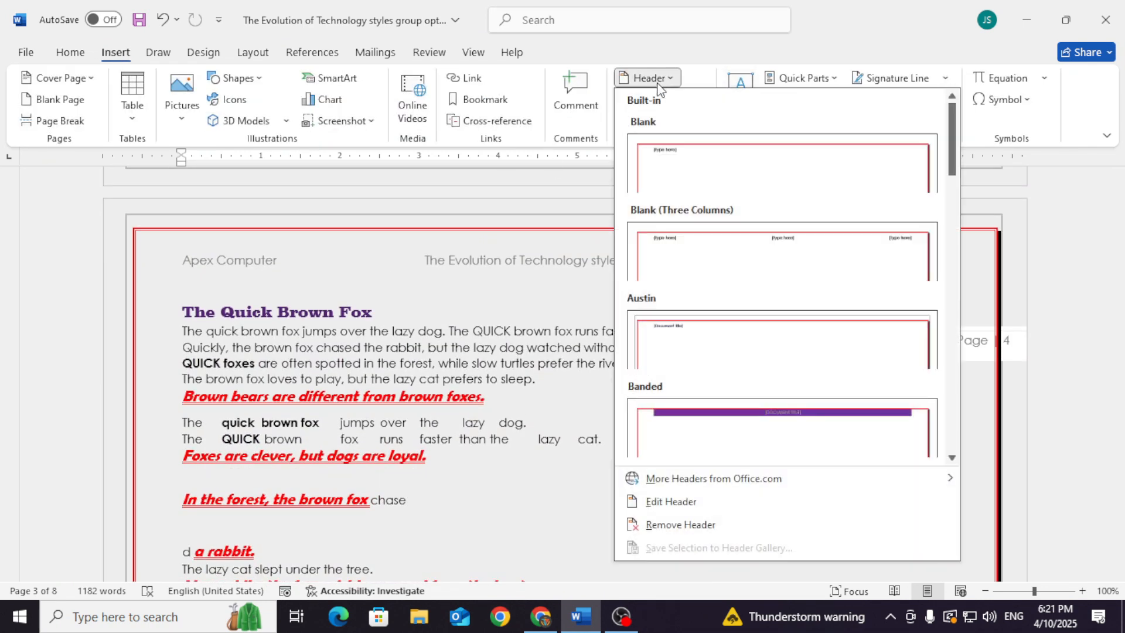
click(652, 78)
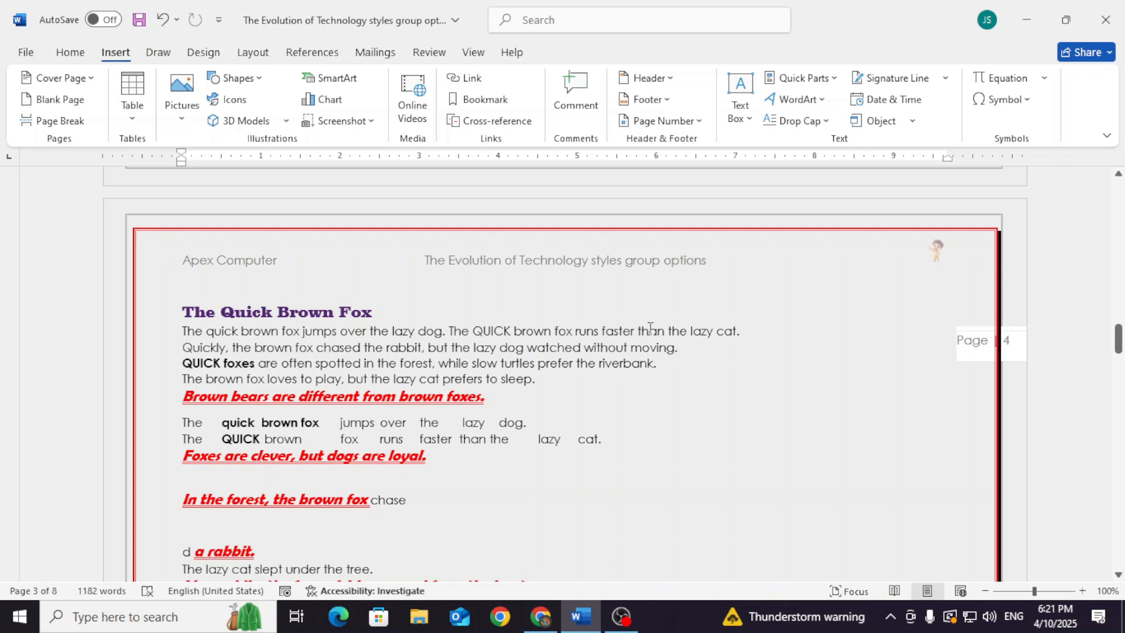
click(649, 78)
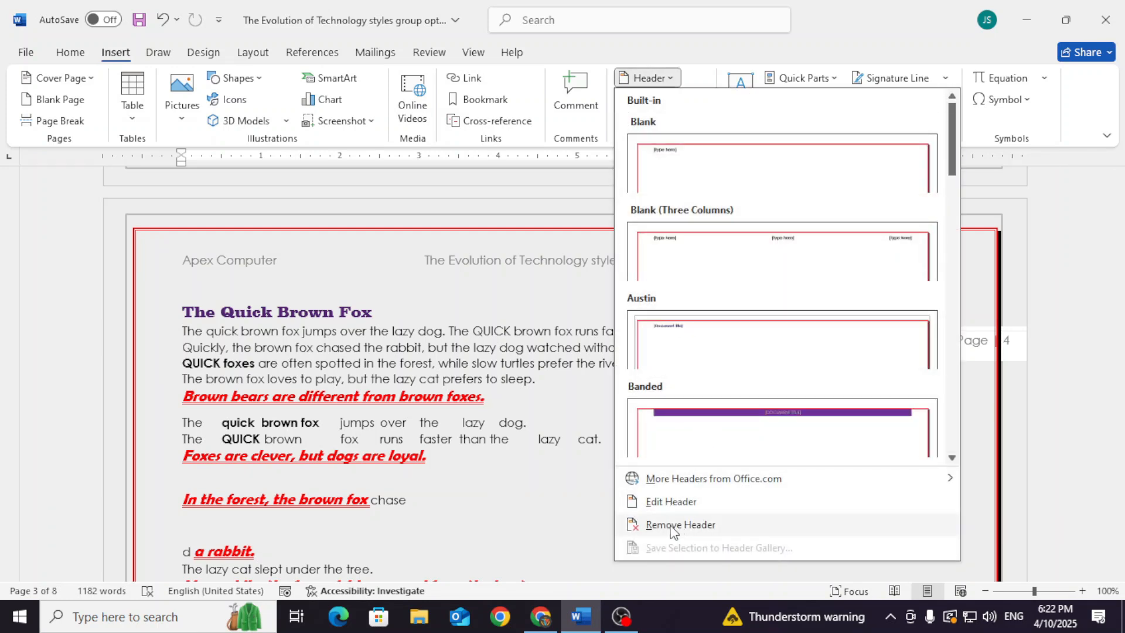
click(470, 503)
scroll(470, 503, up, 10)
drag(1115, 319, 1118, 249)
scroll(440, 266, up, 6)
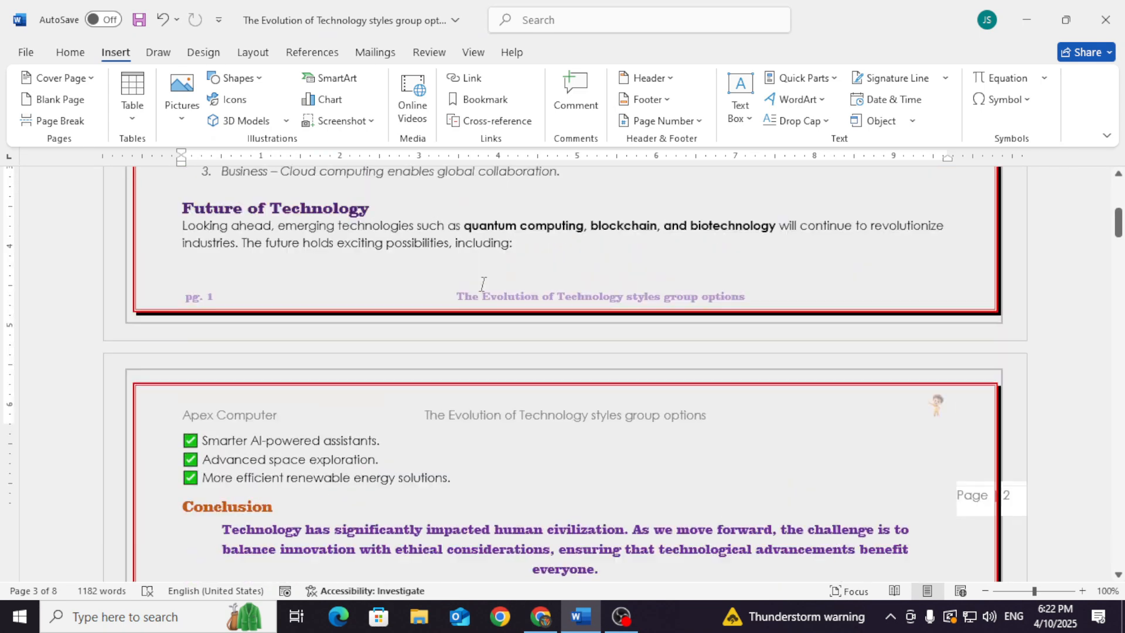
Open the existing header on the first page for editing and try to hide the document text
scroll(352, 382, up, 6)
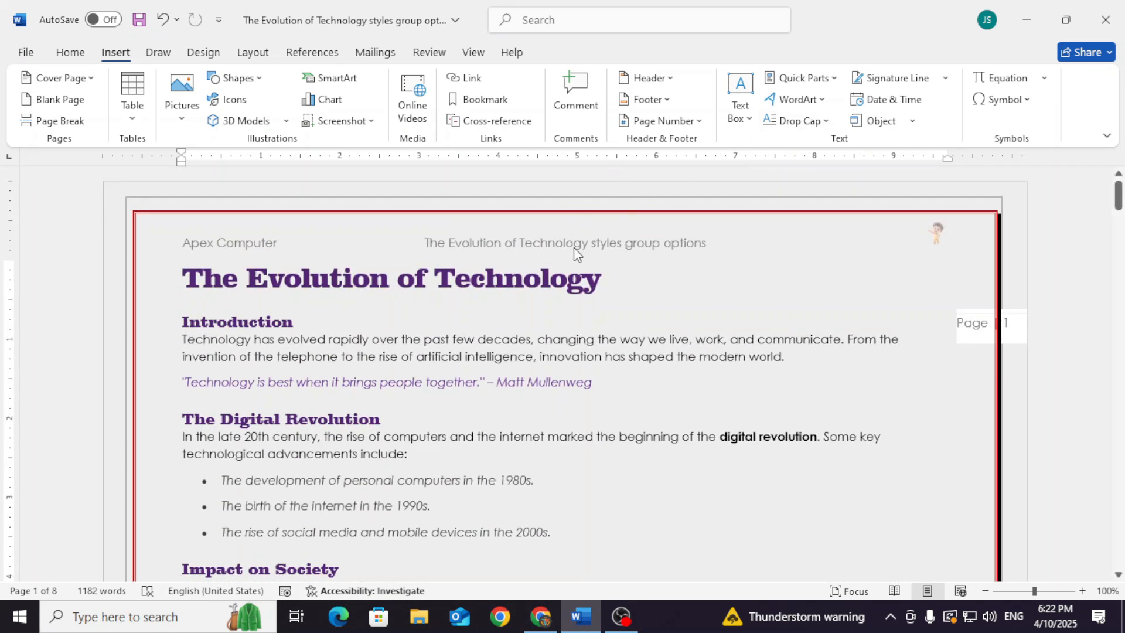
click(648, 78)
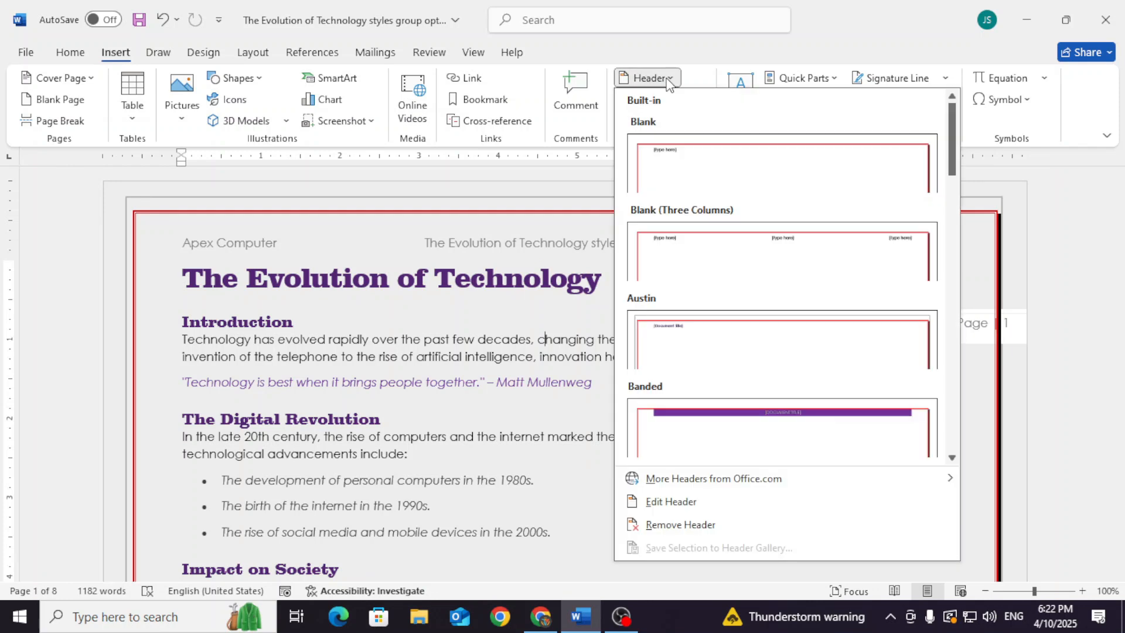
click(671, 501)
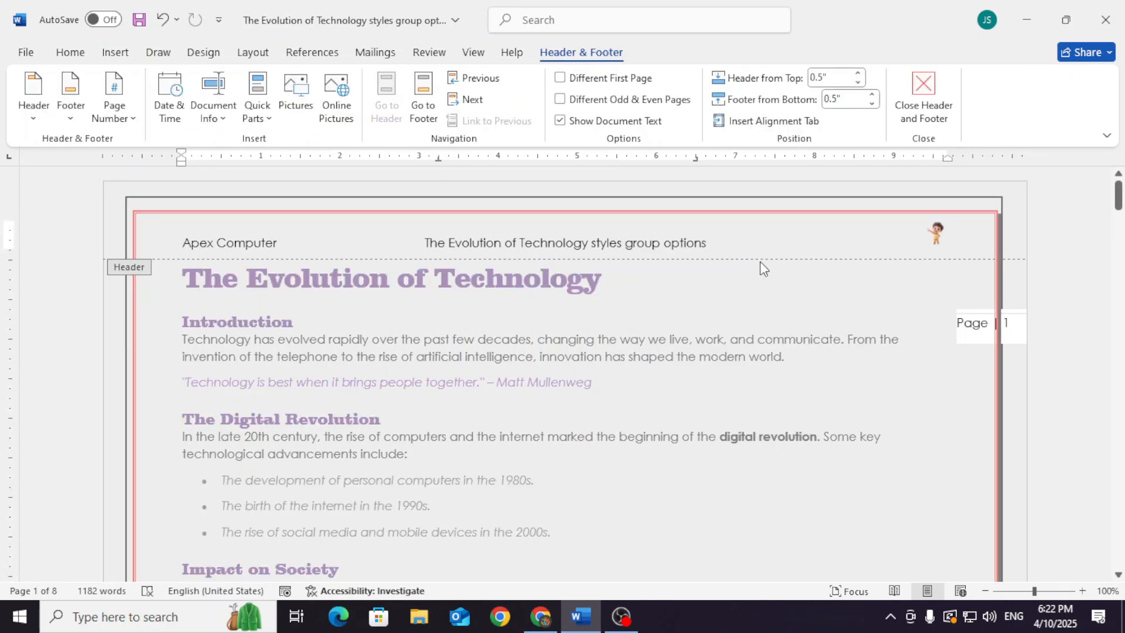
click(562, 122)
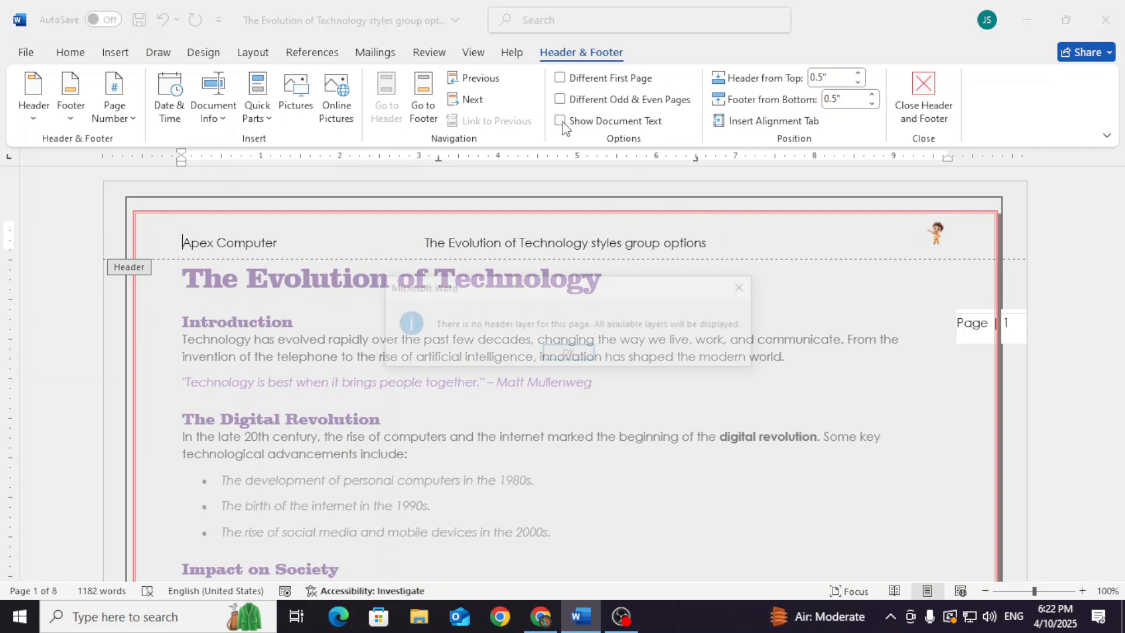
click(574, 348)
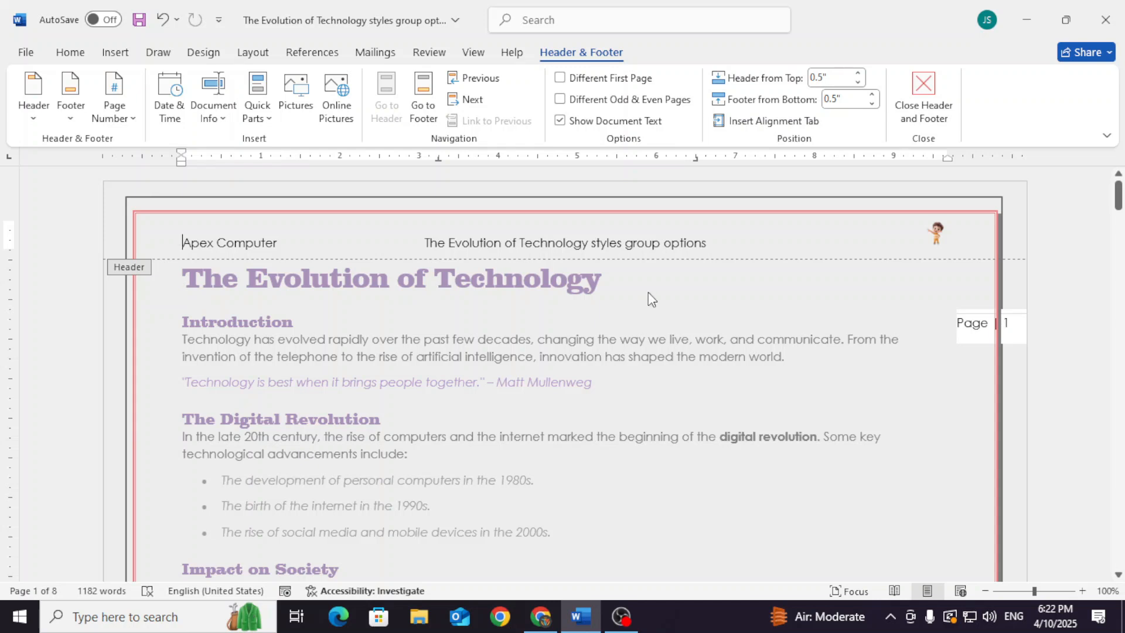
Give the first page its own Banded header with the title "MY FIRST PAGE HEADER", and close header editing
click(560, 78)
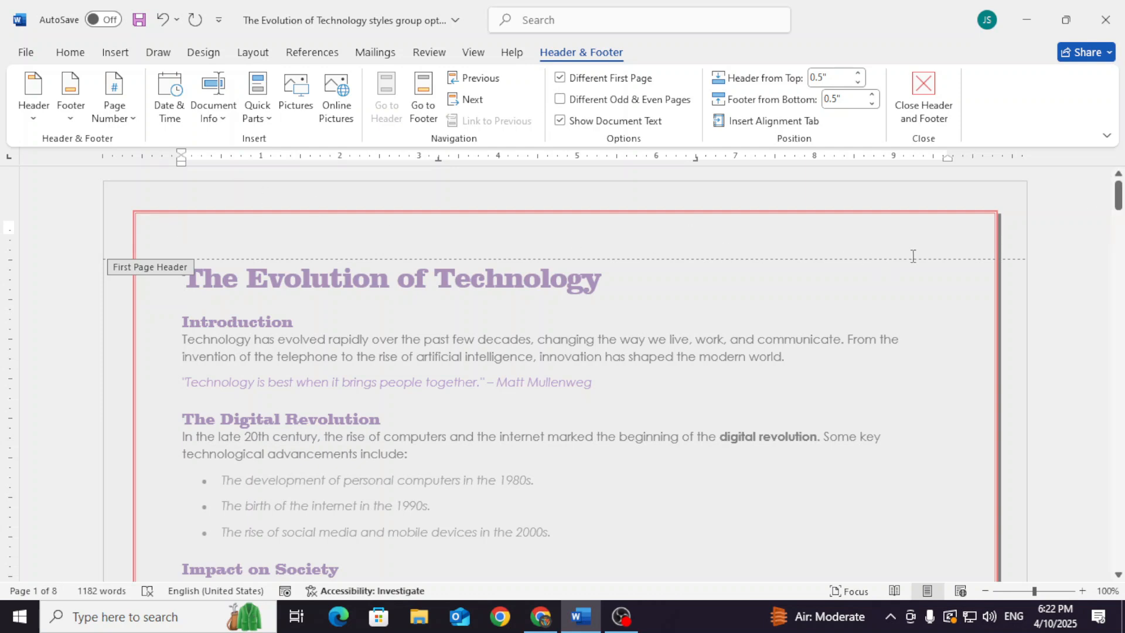
mouse_move(1119, 200)
mouse_down()
mouse_move(1118, 230)
mouse_move(1119, 195)
mouse_up()
click(34, 112)
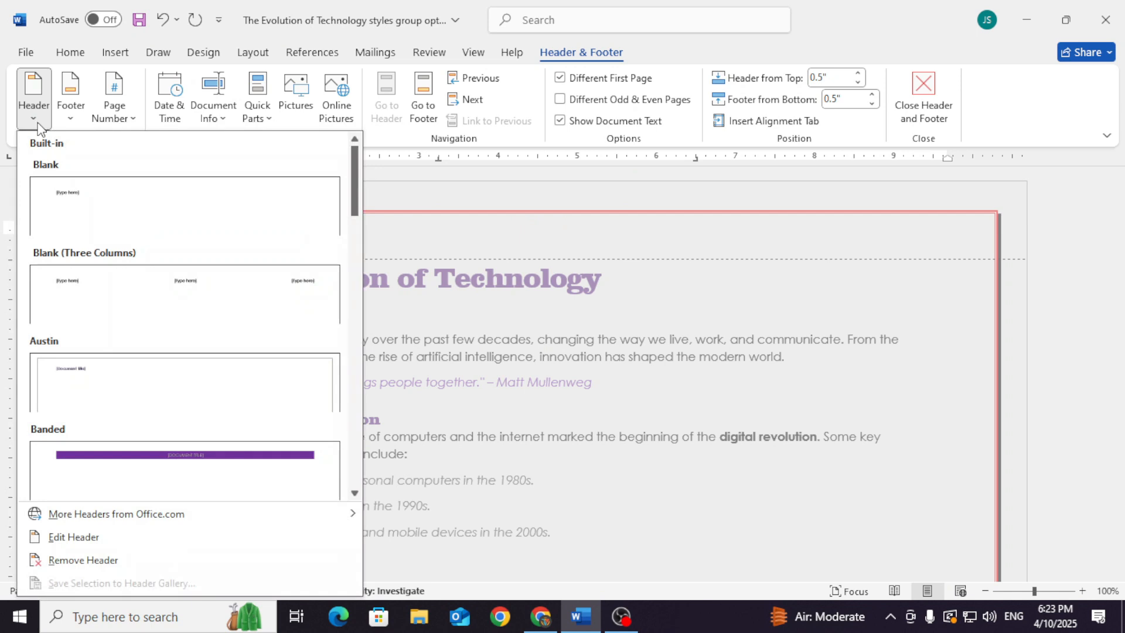
click(141, 455)
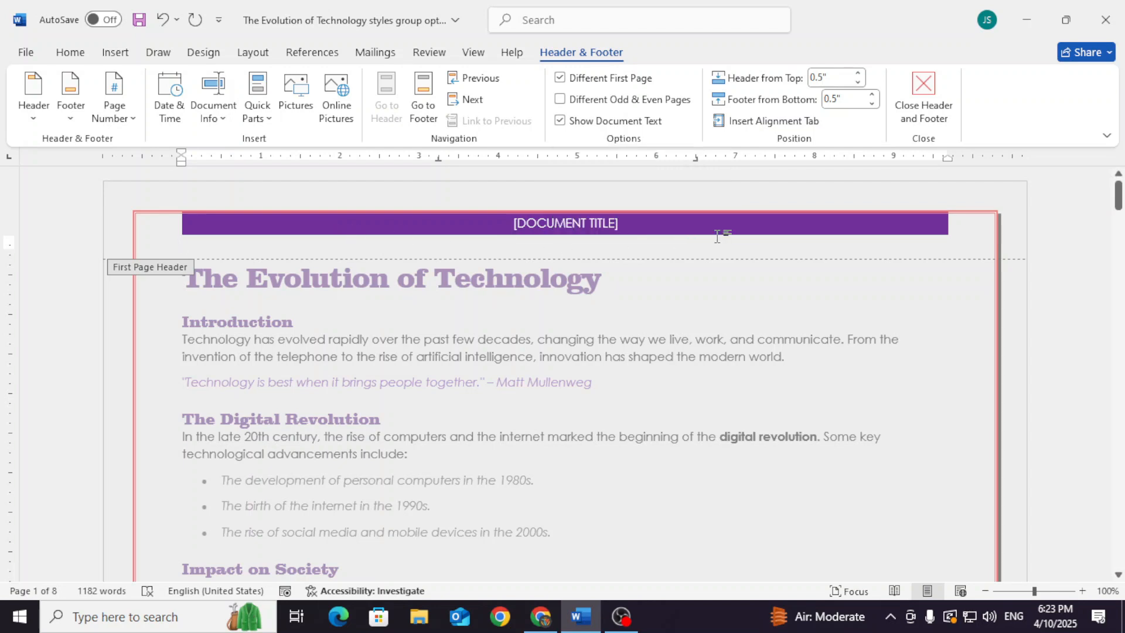
click(591, 228)
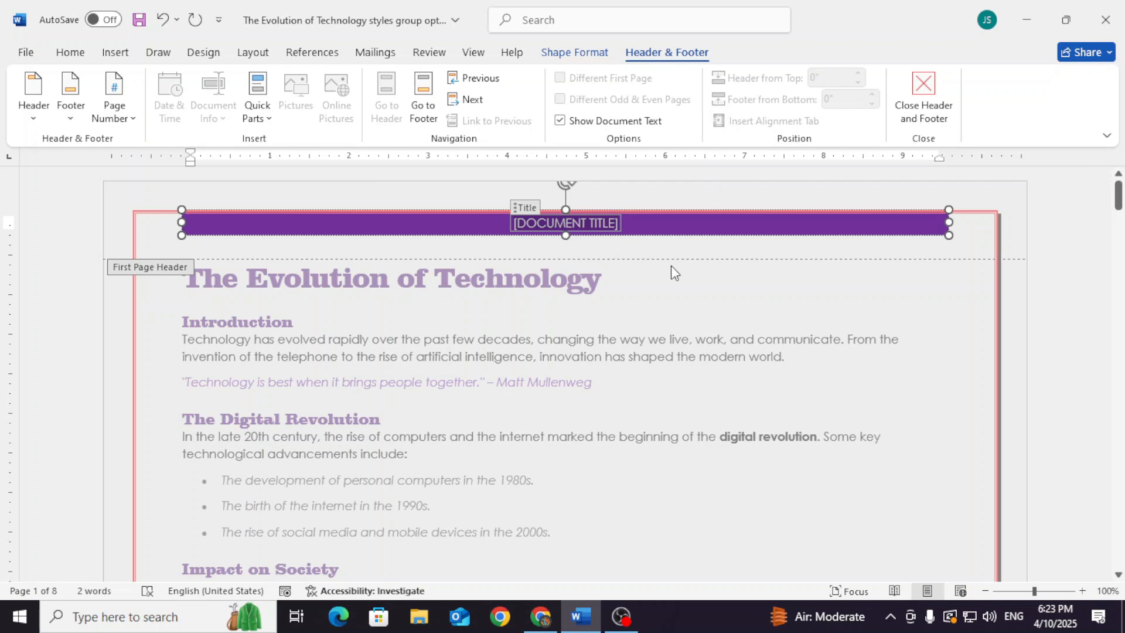
click(919, 94)
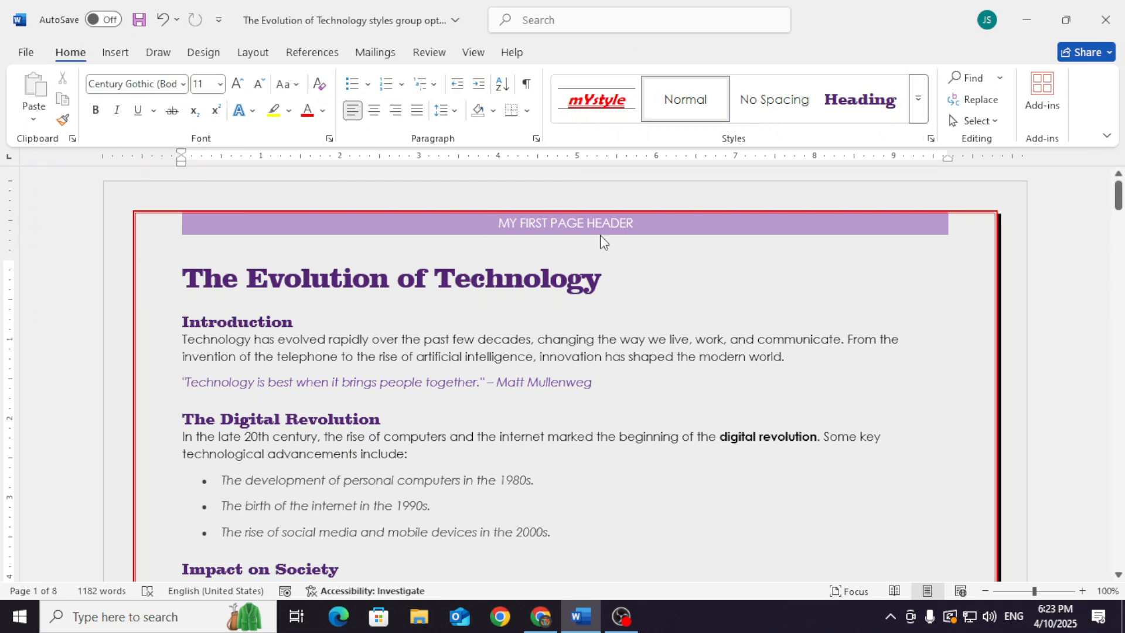
Check the headers on the following pages, and turn off the Different First Page option from the page 4 header
scroll(613, 240, down, 5)
scroll(644, 346, down, 9)
scroll(746, 375, down, 6)
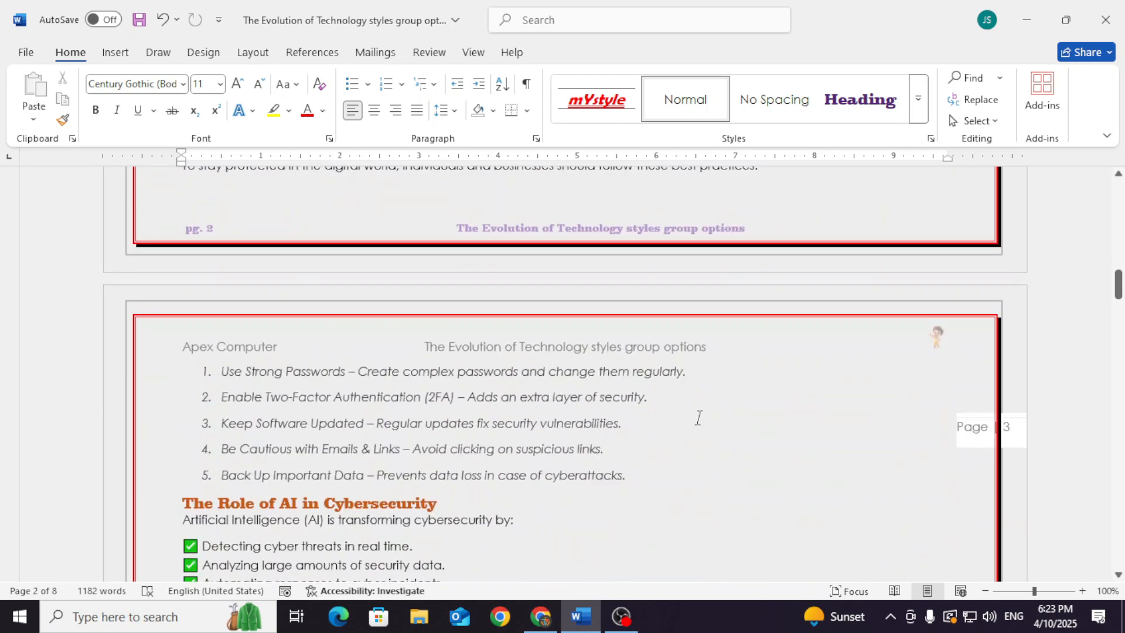
scroll(698, 417, down, 9)
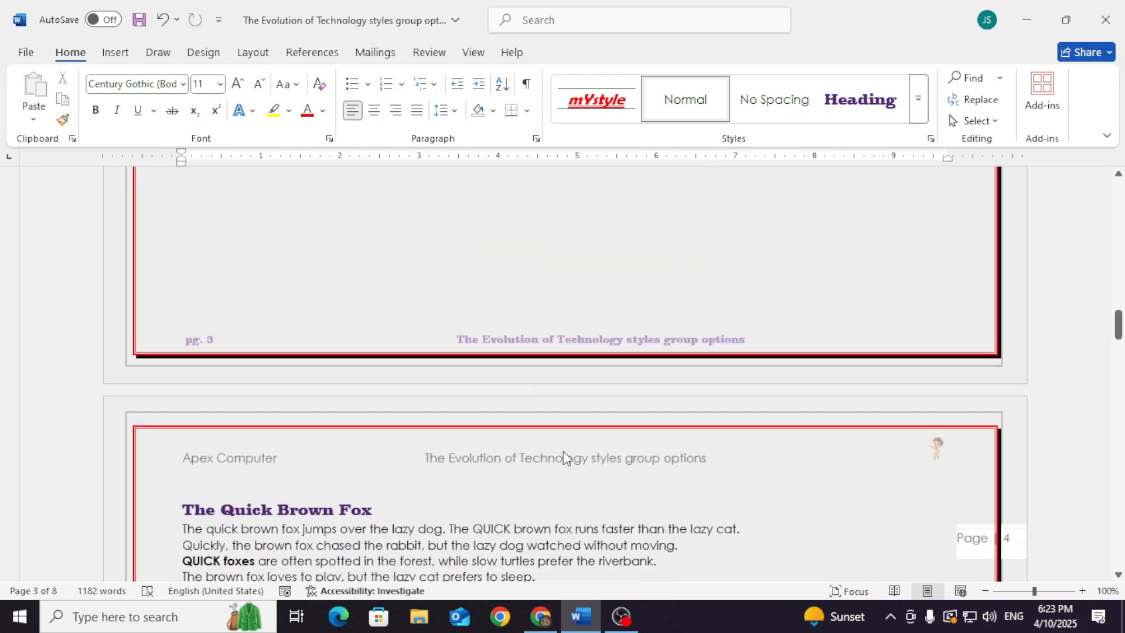
double_click(627, 451)
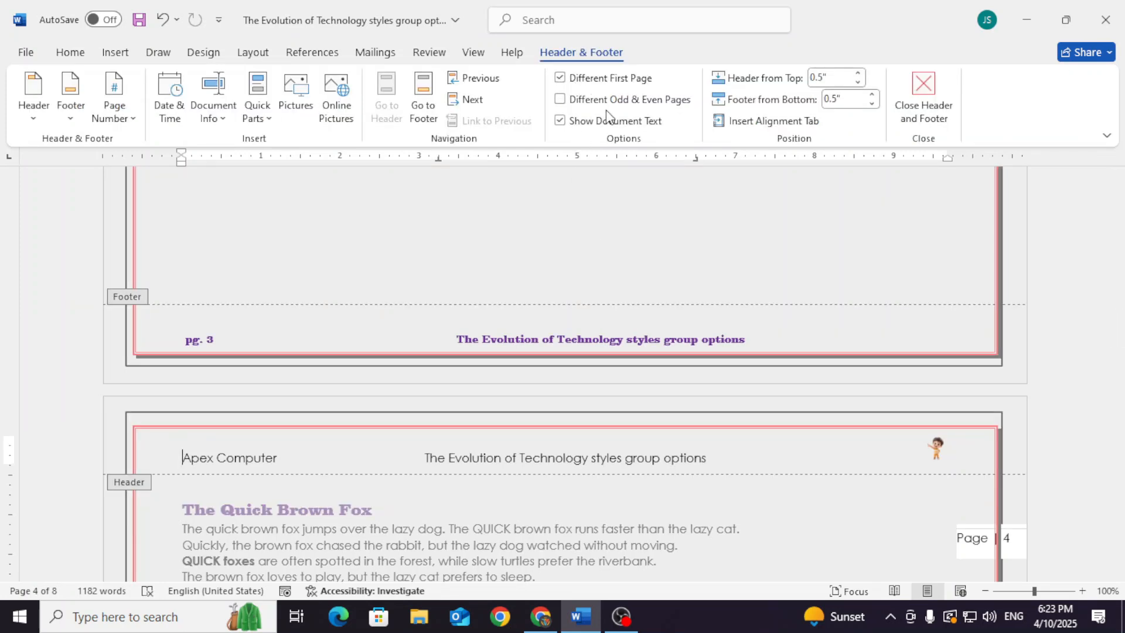
click(588, 82)
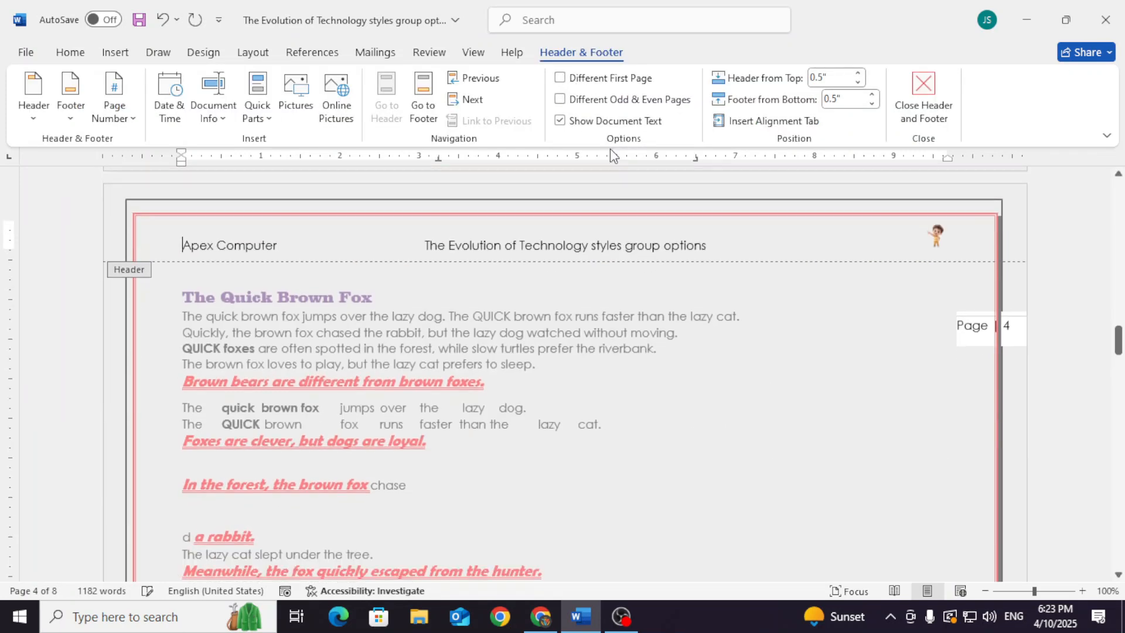
scroll(692, 267, up, 15)
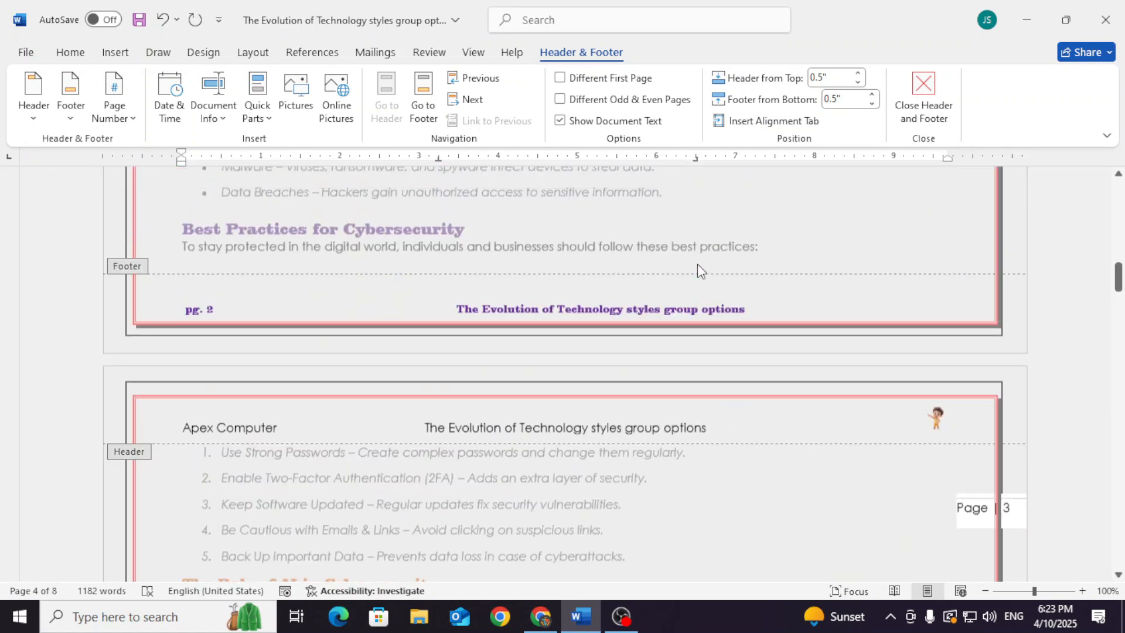
scroll(701, 271, up, 15)
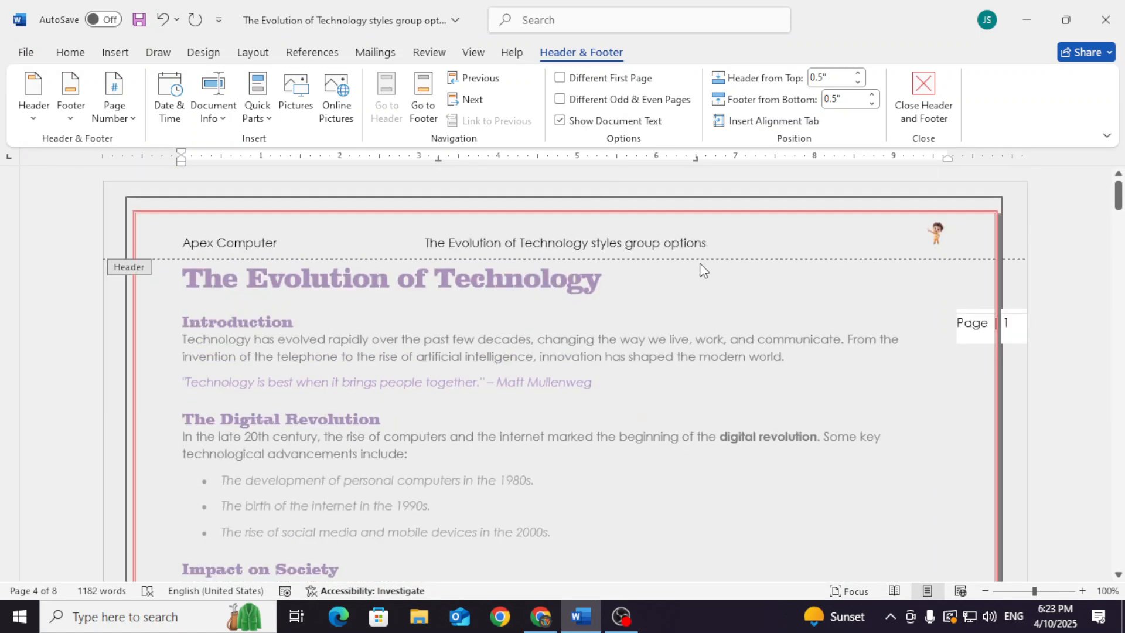
Enable different headers and footers for odd and even pages, and compare the two page types
click(571, 99)
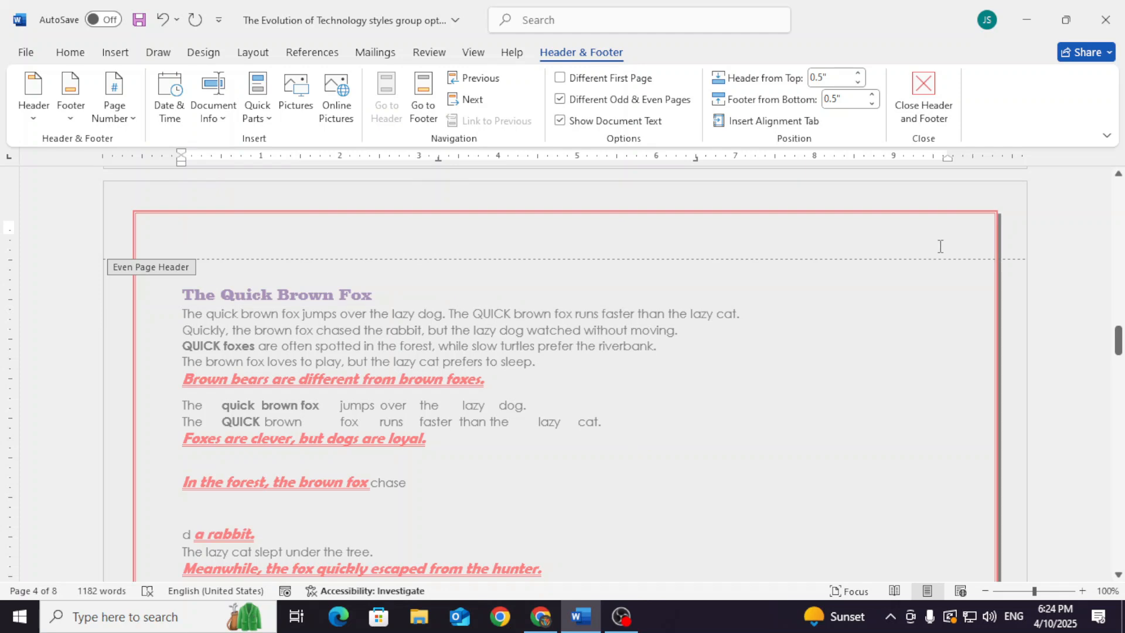
scroll(941, 246, down, 10)
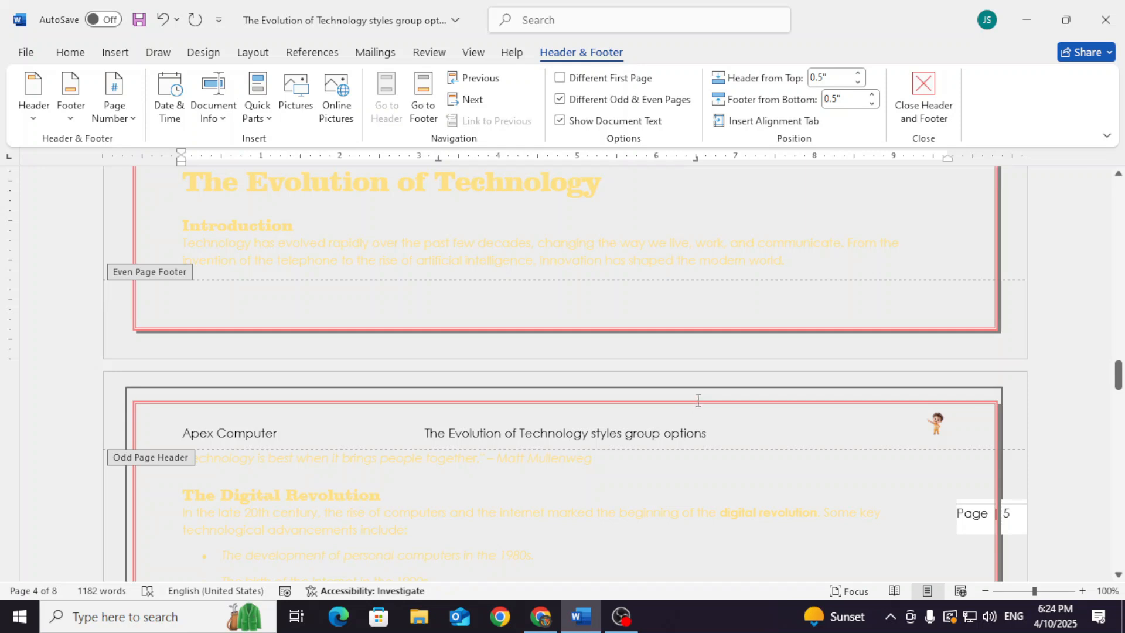
scroll(697, 400, up, 20)
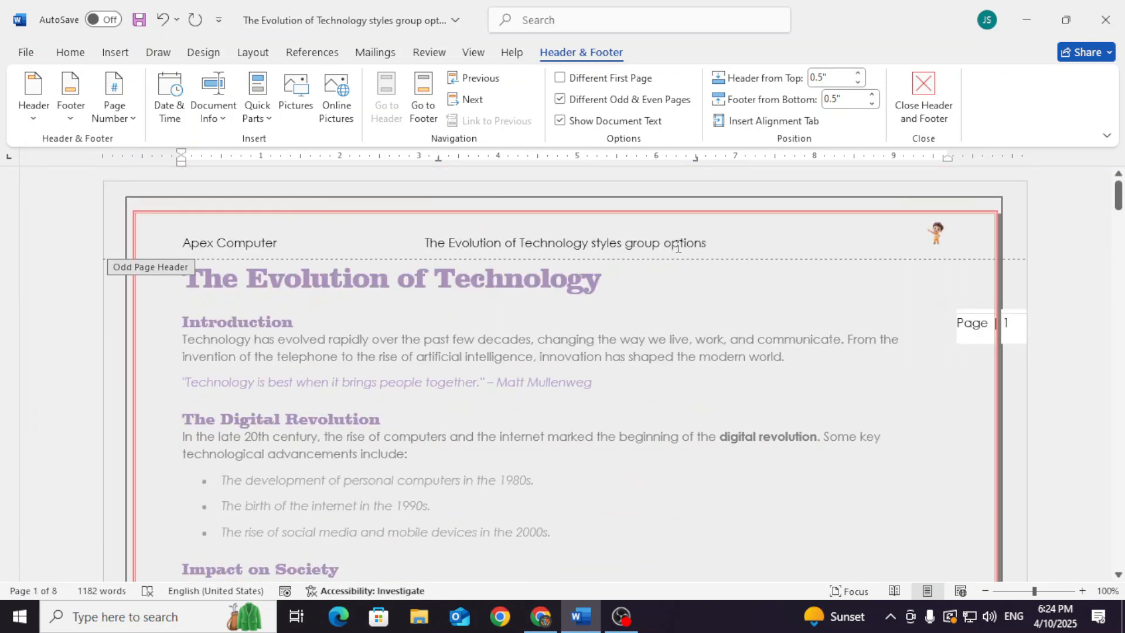
scroll(751, 253, down, 12)
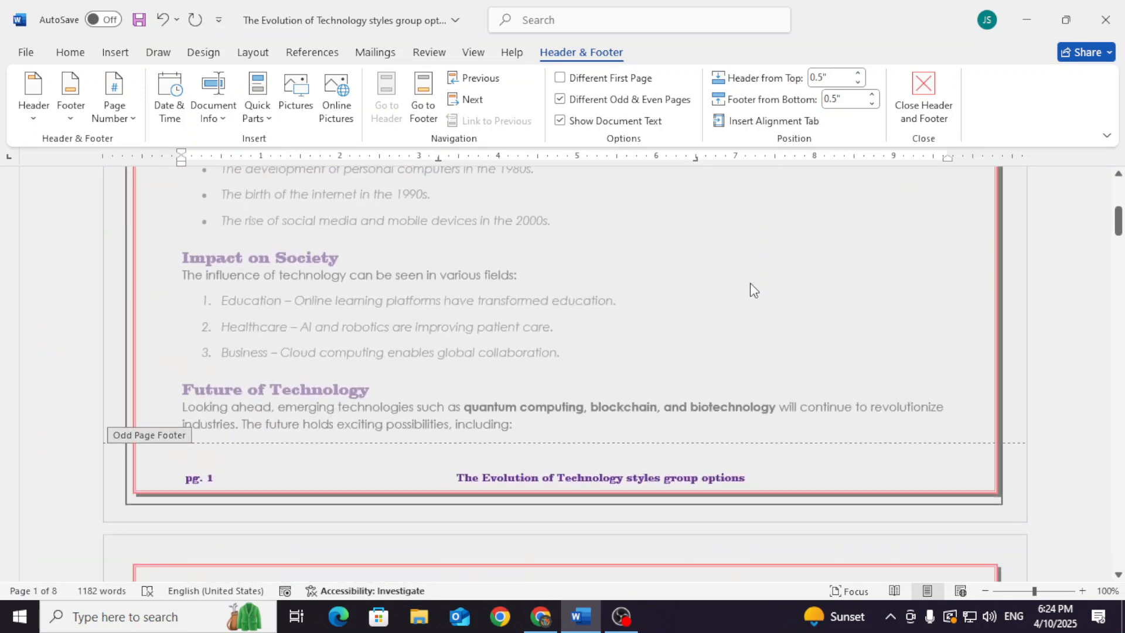
Add the built-in Integral header to the even pages from page 2, and close header editing
click(403, 422)
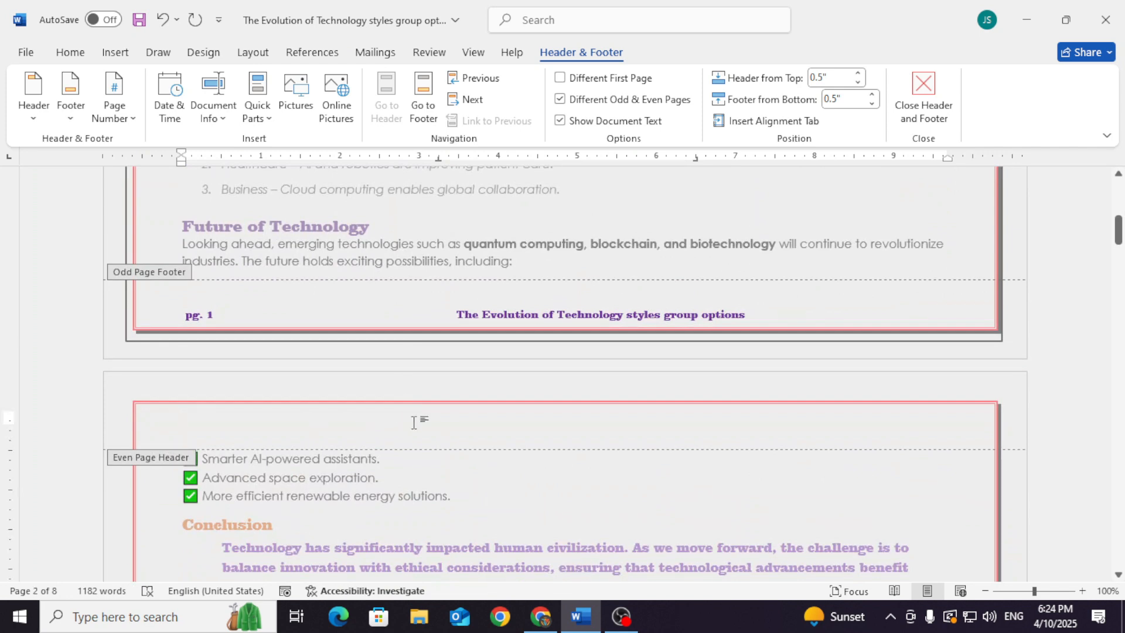
click(47, 119)
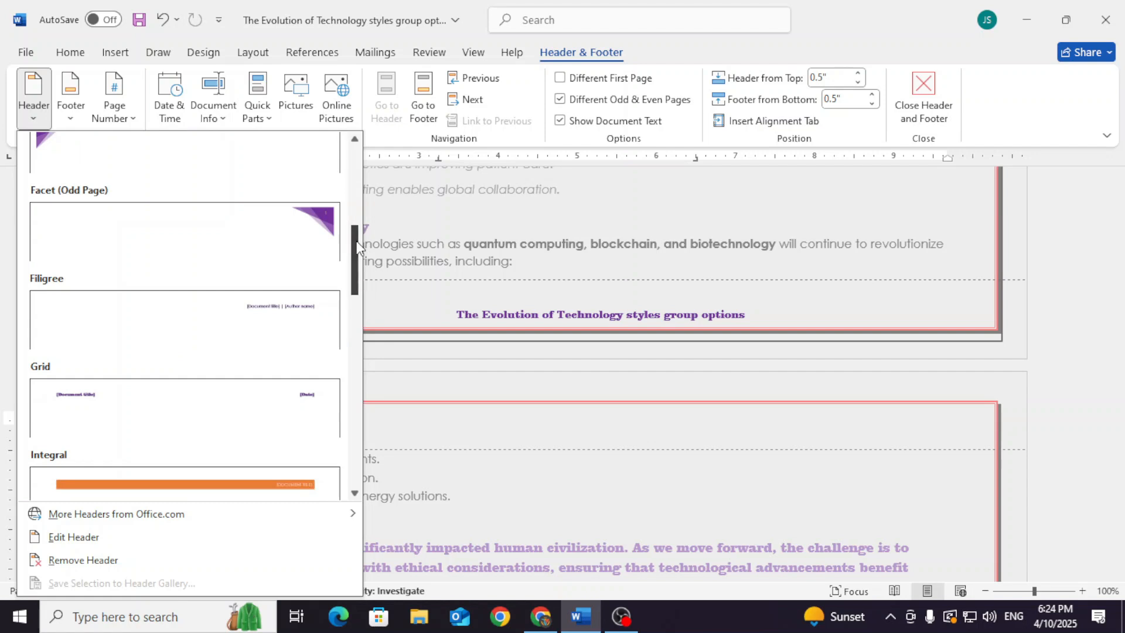
click(243, 482)
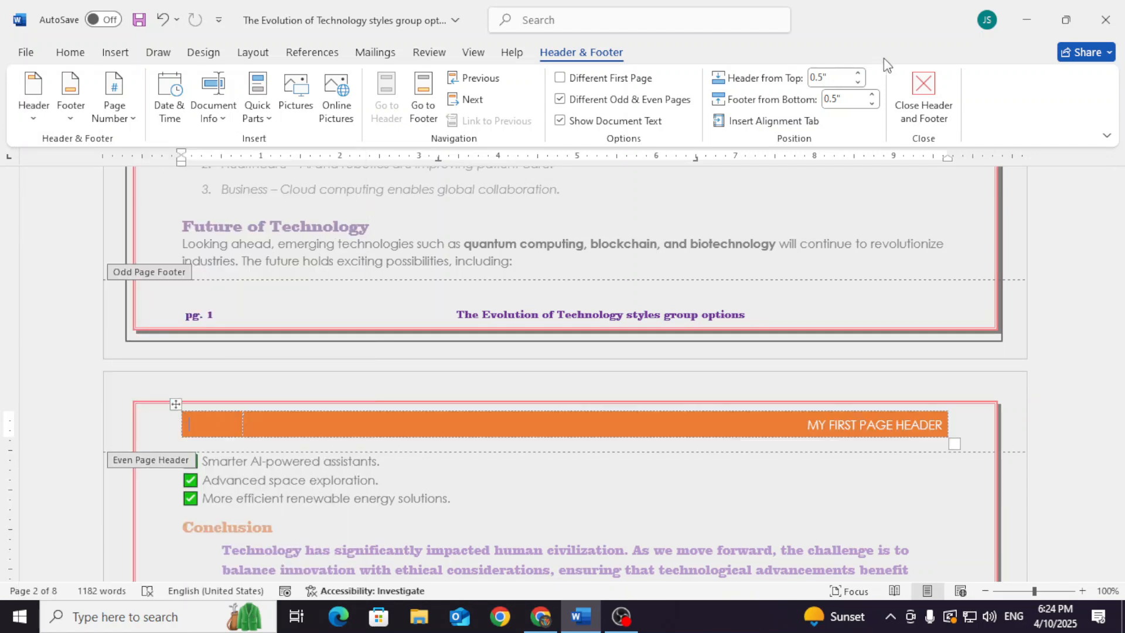
click(912, 86)
Check how the headers and footers alternate between odd and even pages on the first four pages
drag(1123, 203, 1123, 191)
scroll(638, 404, down, 15)
scroll(732, 439, down, 10)
scroll(736, 410, down, 3)
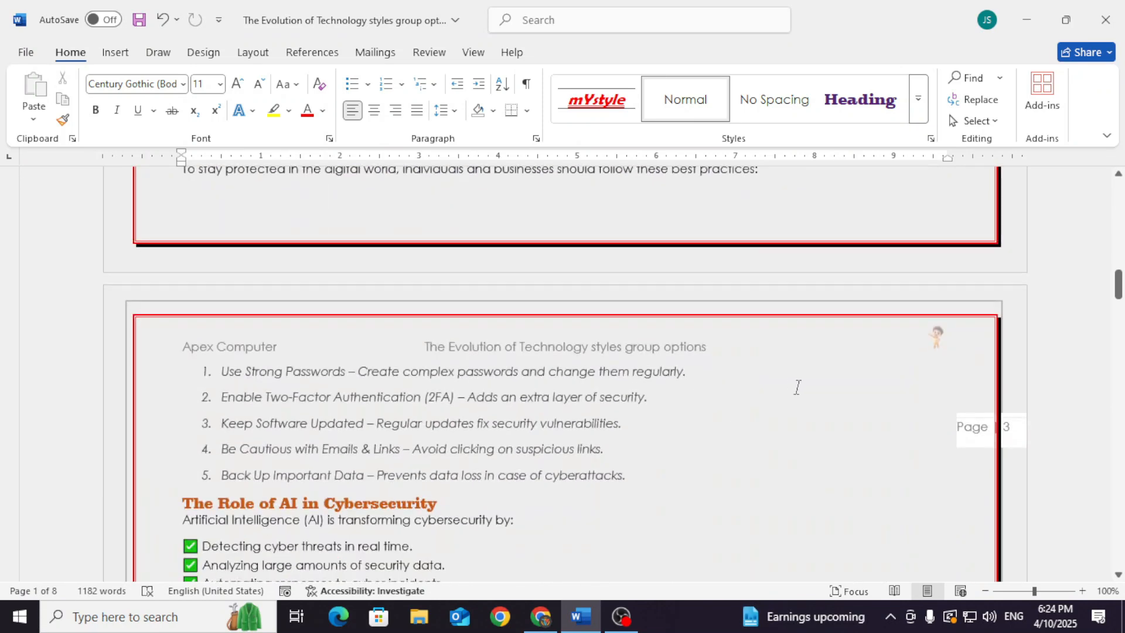
scroll(799, 388, down, 8)
scroll(798, 391, down, 5)
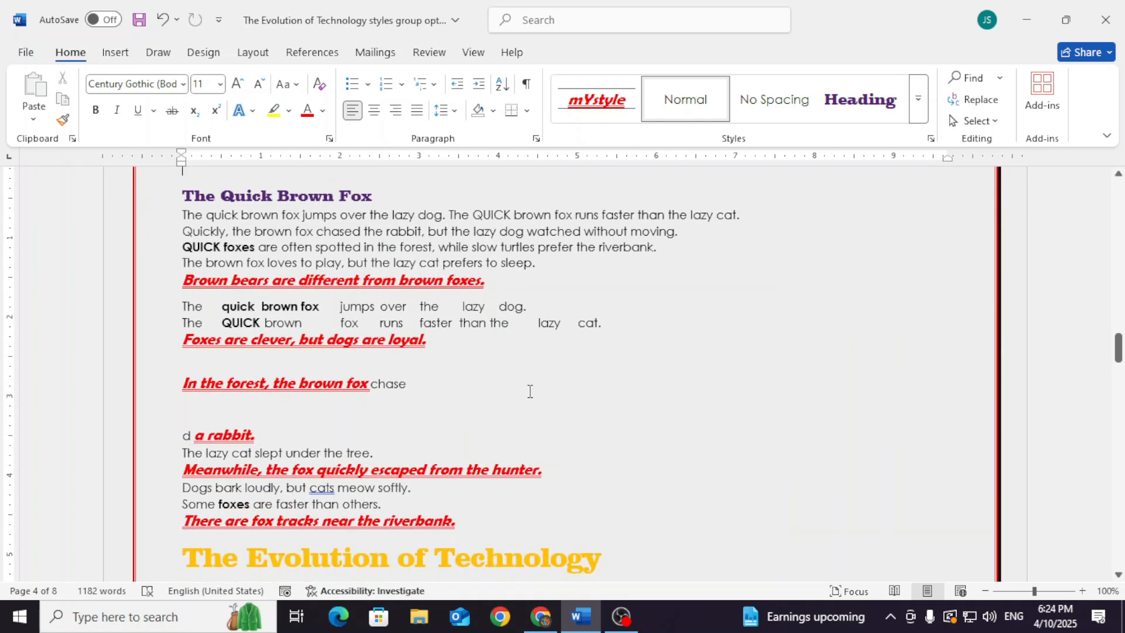
scroll(539, 390, up, 8)
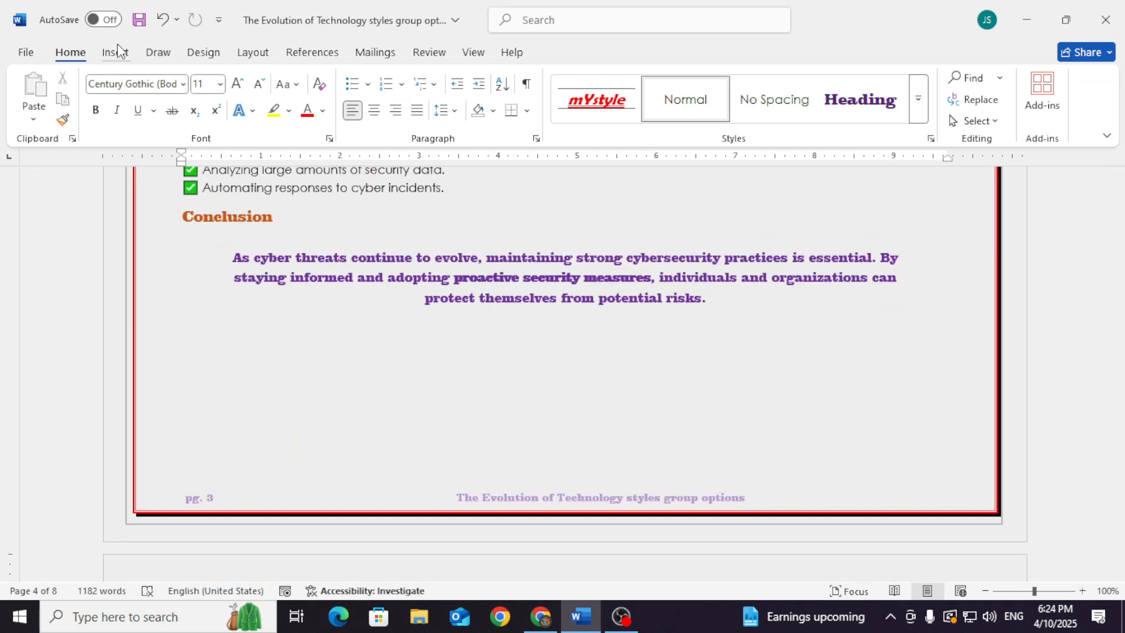
Turn off Different odd and even for the whole document in the Page Setup layout settings
click(117, 52)
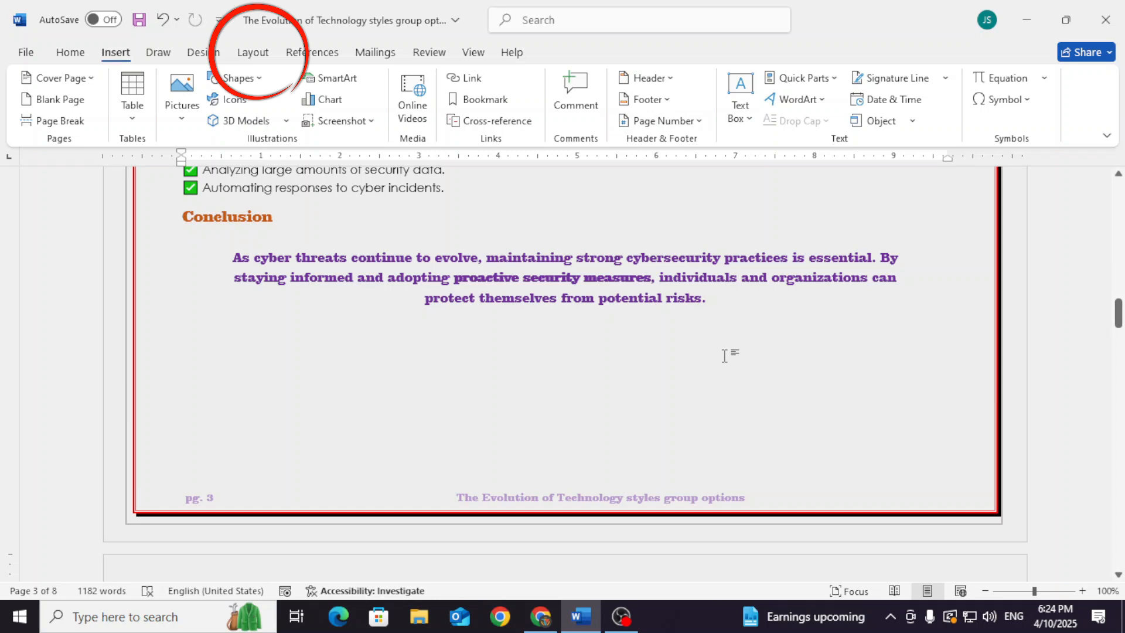
scroll(174, 297, up, 3)
click(244, 53)
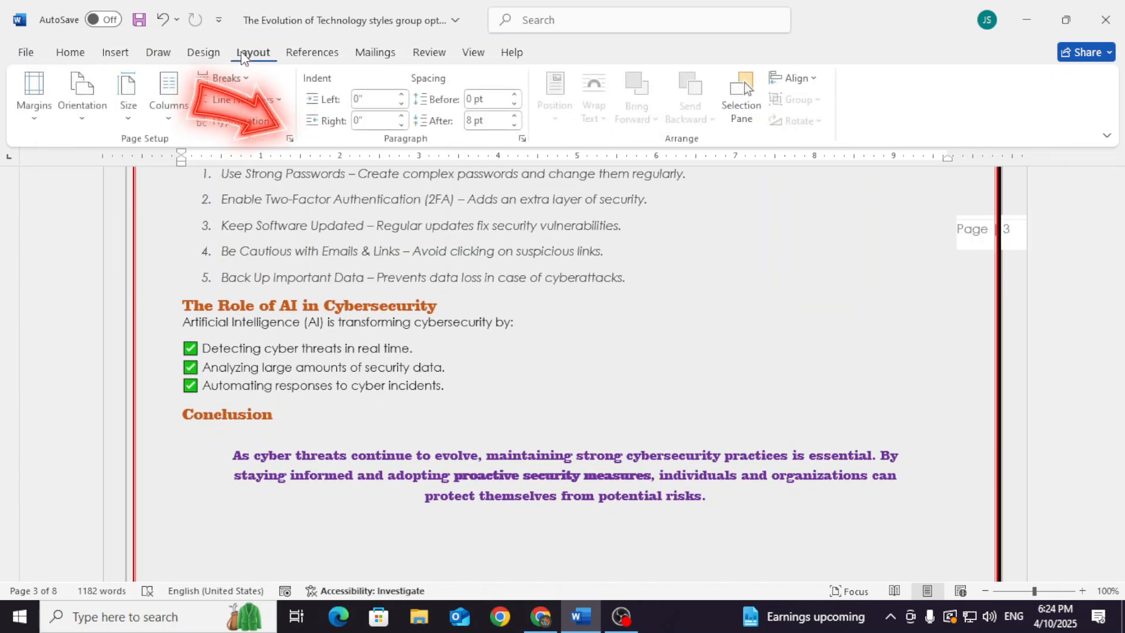
click(290, 140)
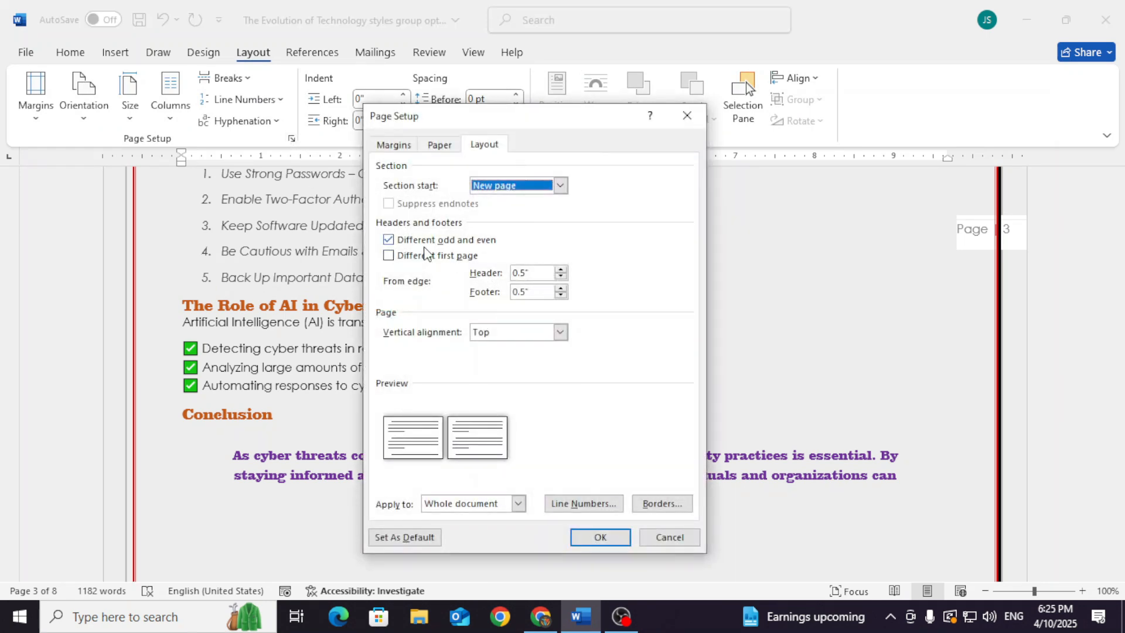
click(395, 245)
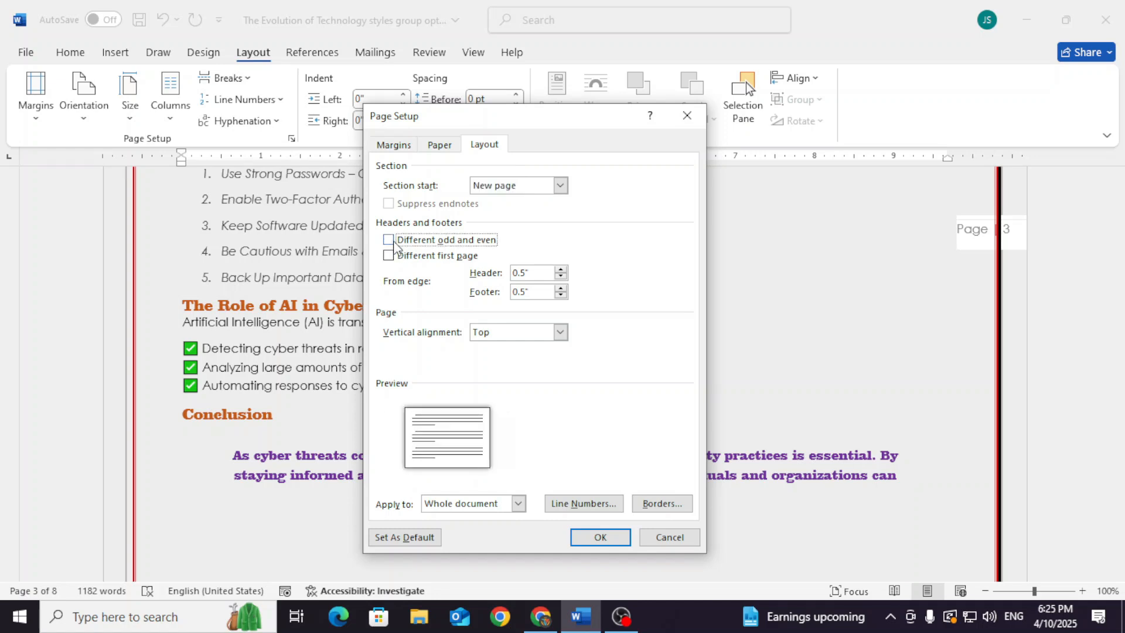
click(392, 245)
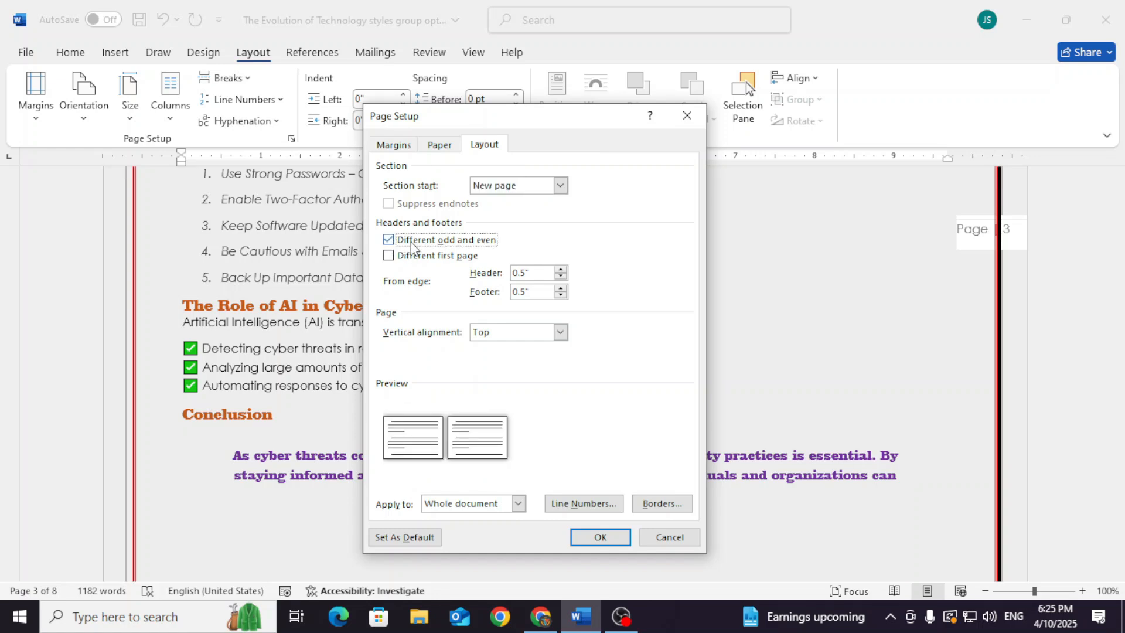
click(396, 249)
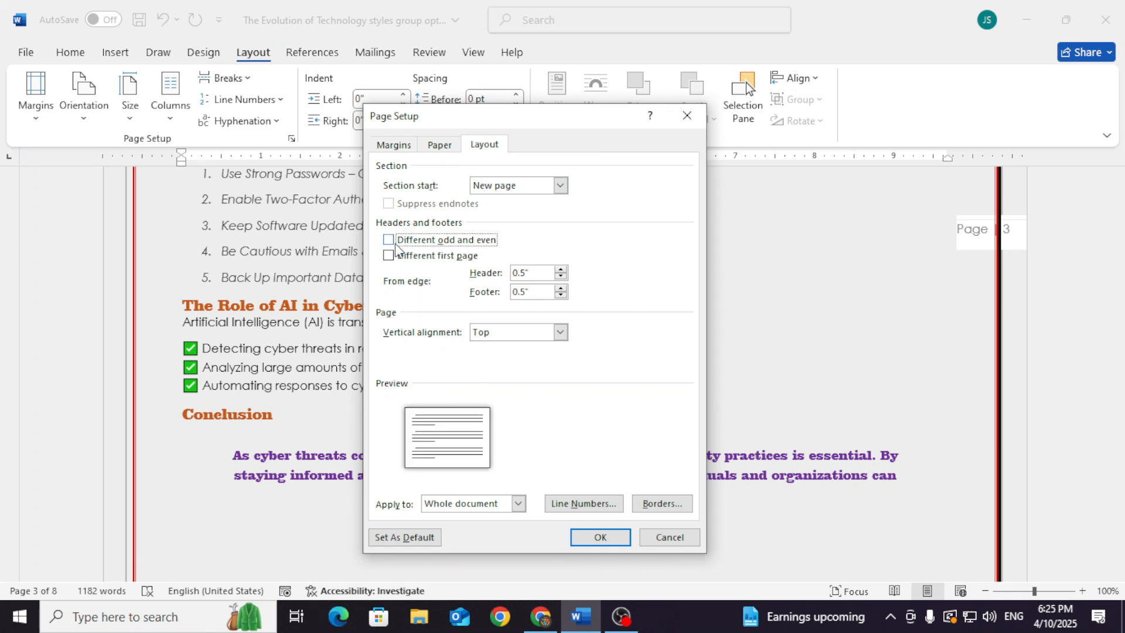
click(600, 537)
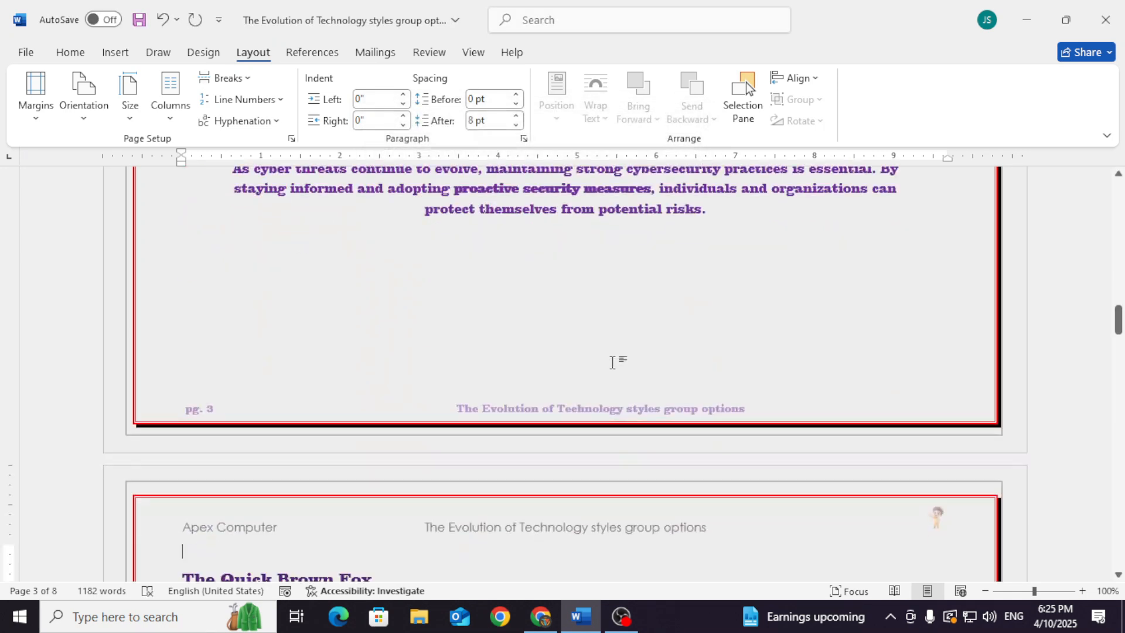
Try the Different odd and even and Different first page options and view the vertical alignment choices in Page Setup without applying changes
scroll(514, 536, up, 15)
scroll(580, 446, up, 15)
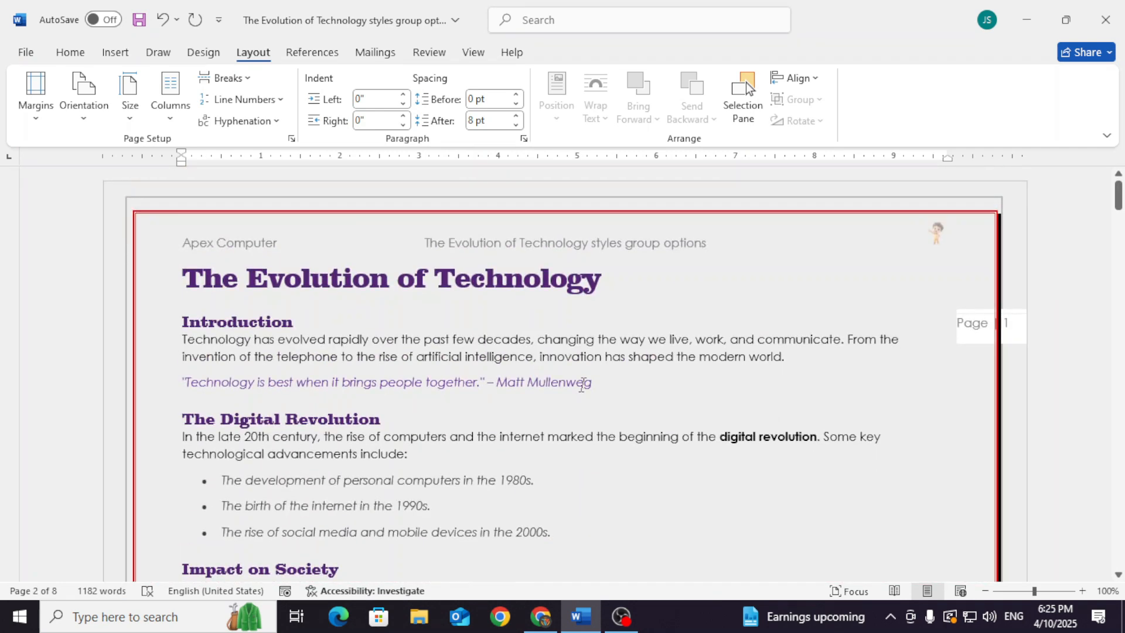
click(291, 138)
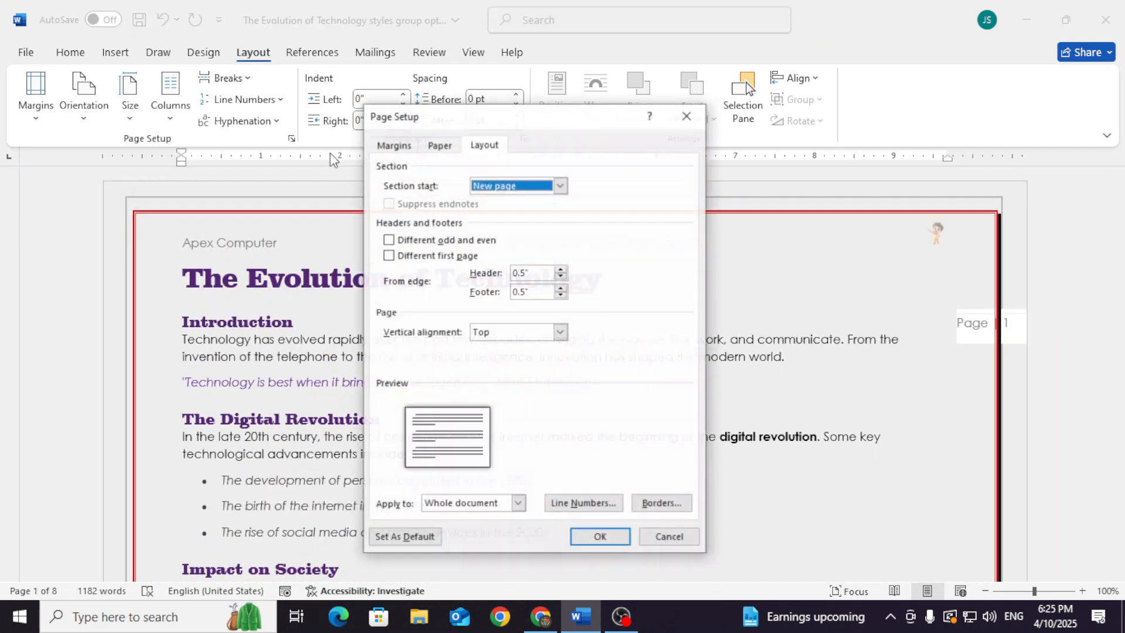
click(396, 240)
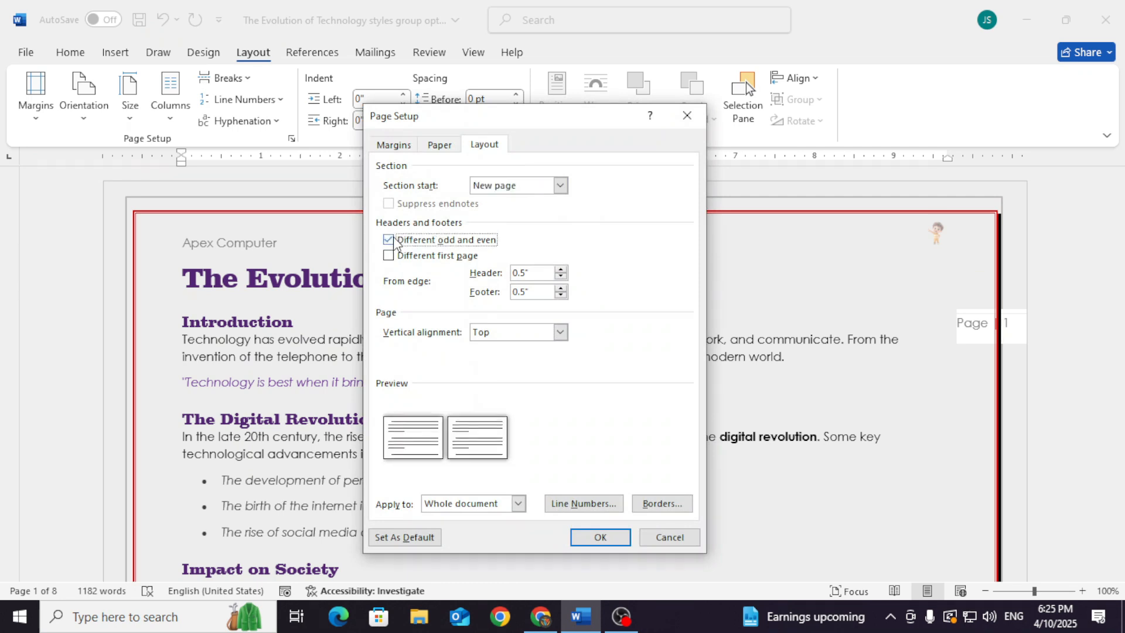
click(392, 241)
click(389, 256)
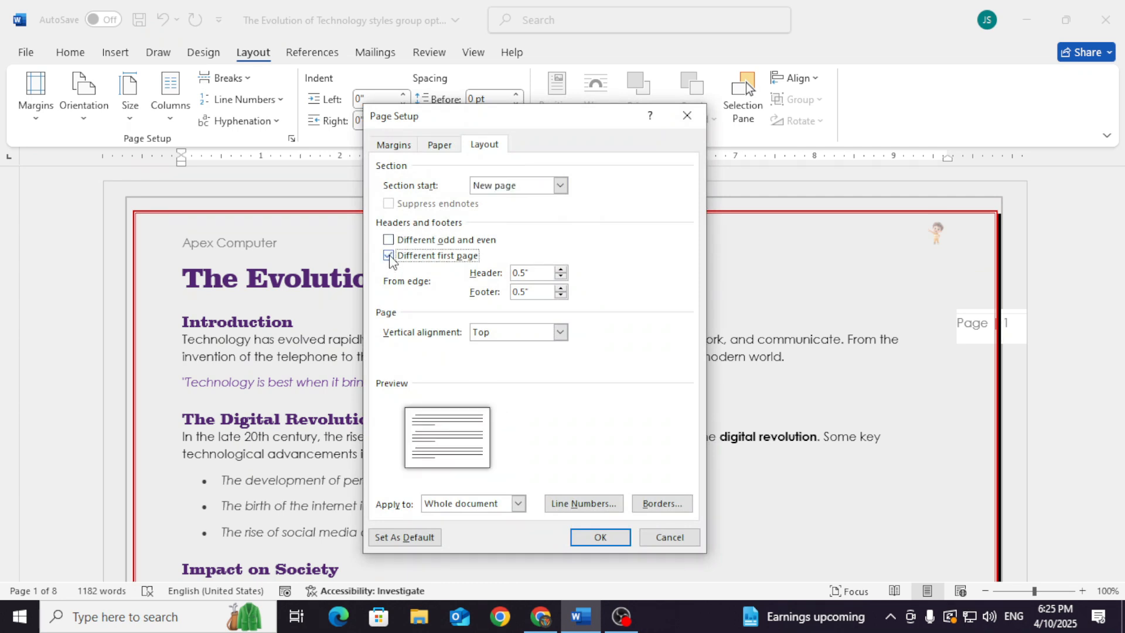
click(389, 256)
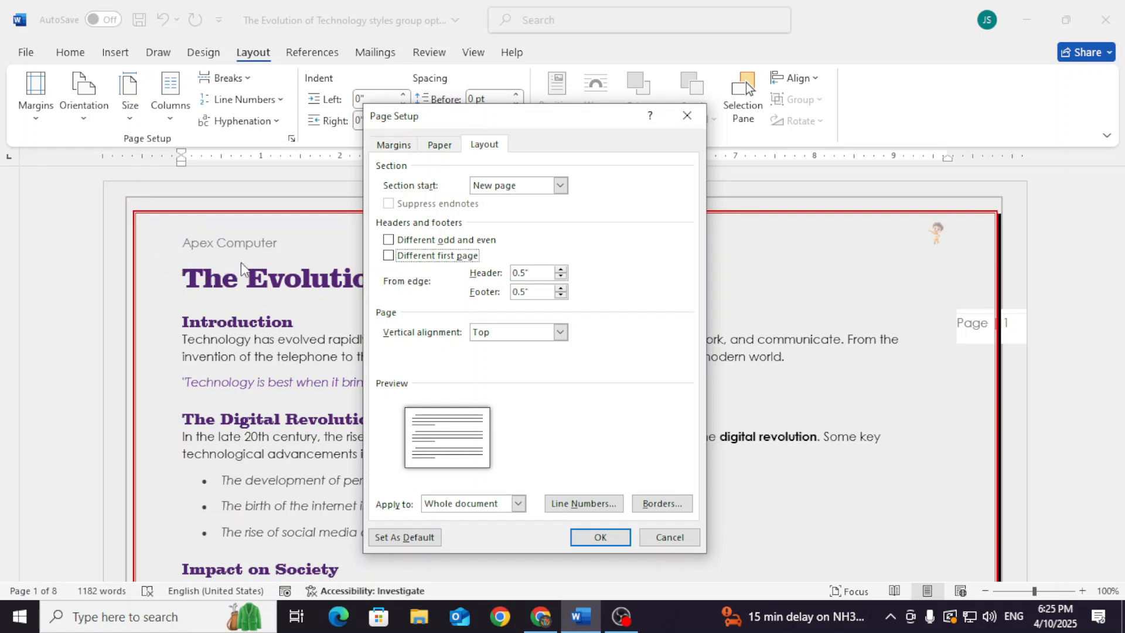
click(525, 332)
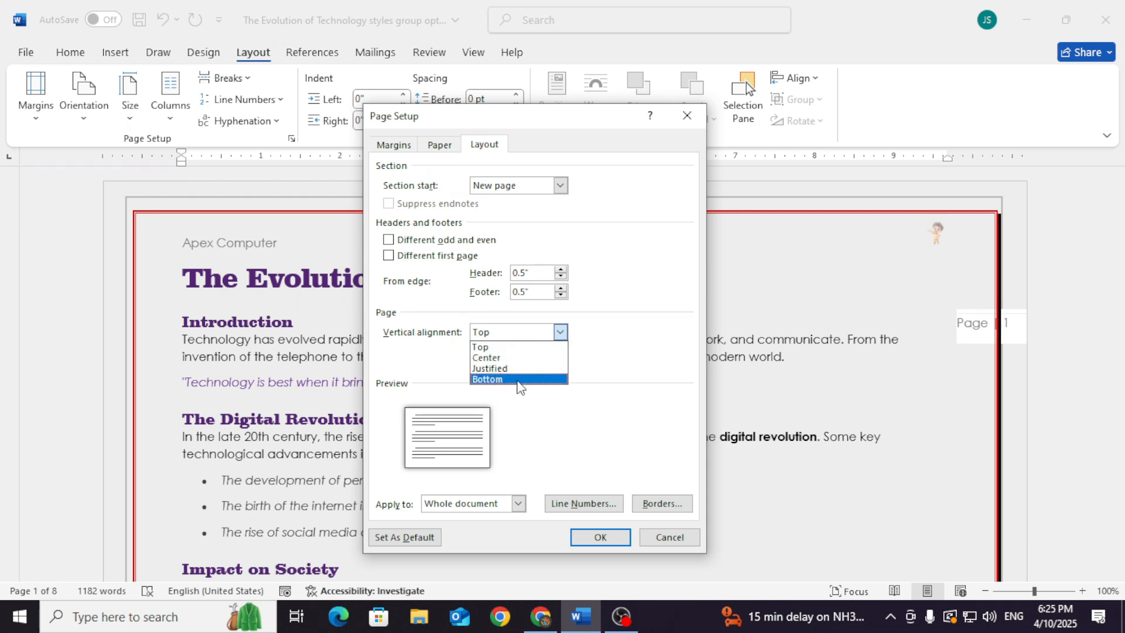
click(672, 536)
click(708, 408)
Create a new blank document
click(27, 54)
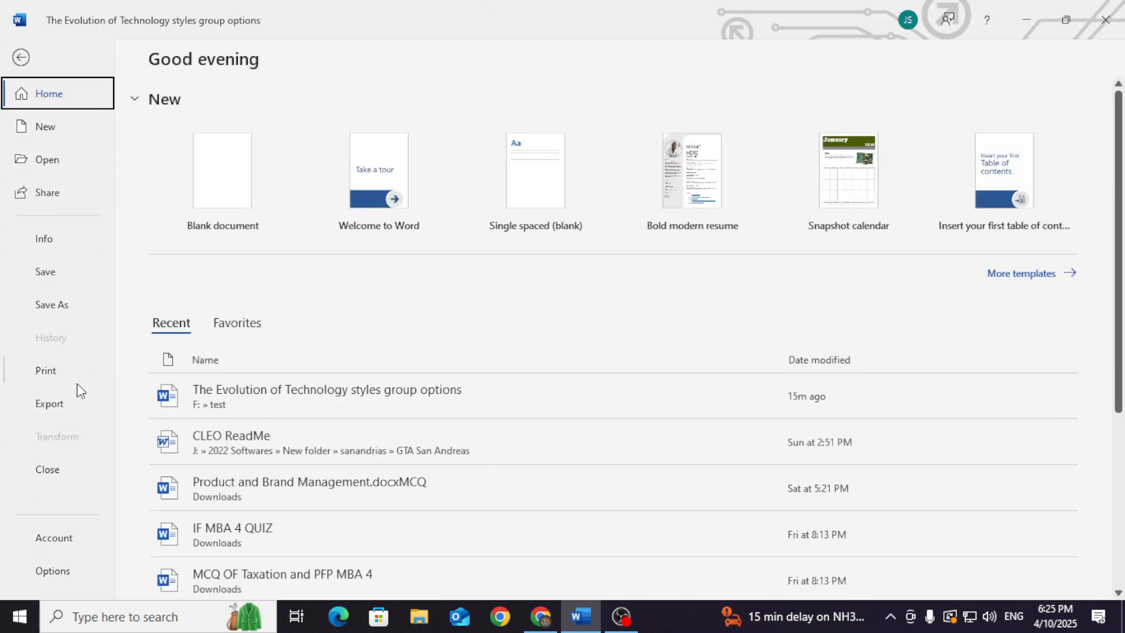
click(47, 126)
click(202, 187)
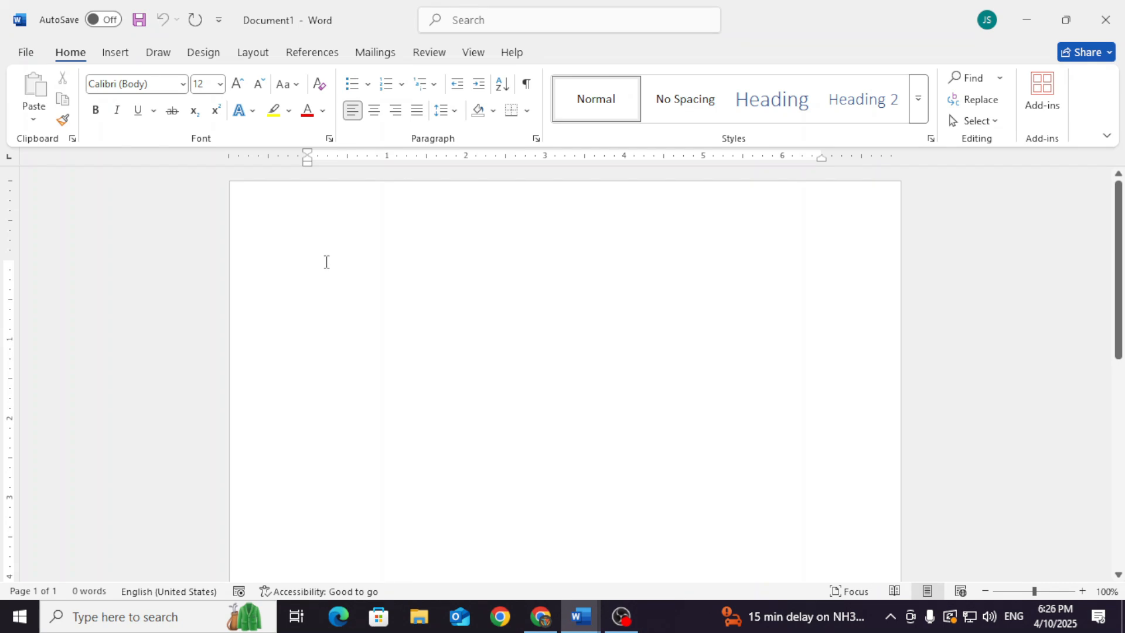
Set the blank document's vertical page alignment to Center for the whole document
click(205, 54)
click(252, 54)
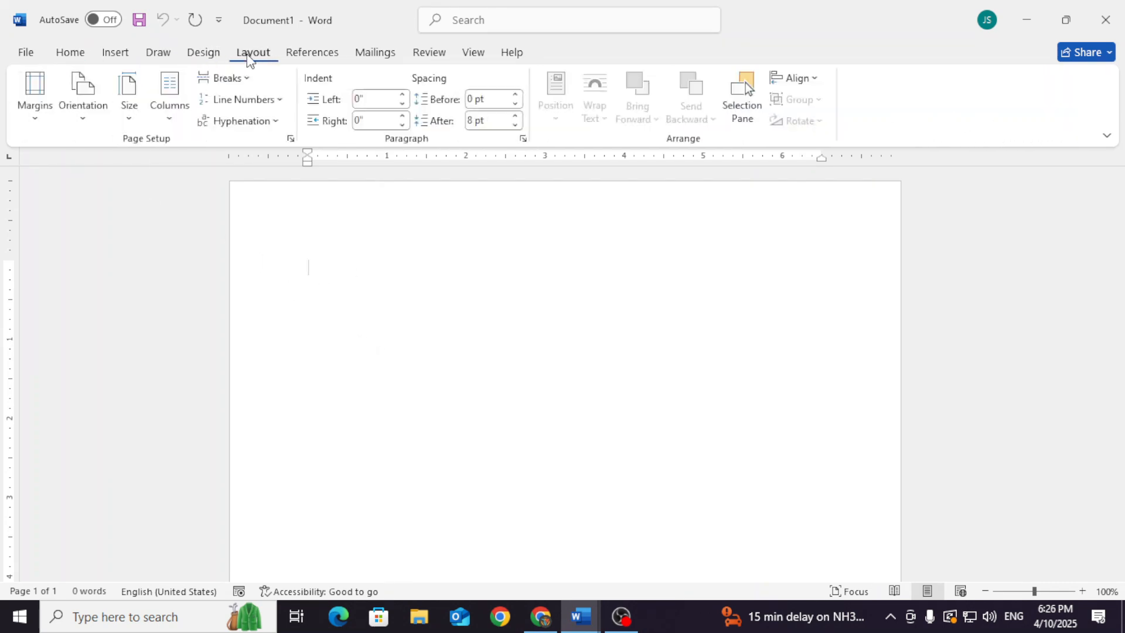
click(291, 138)
click(502, 332)
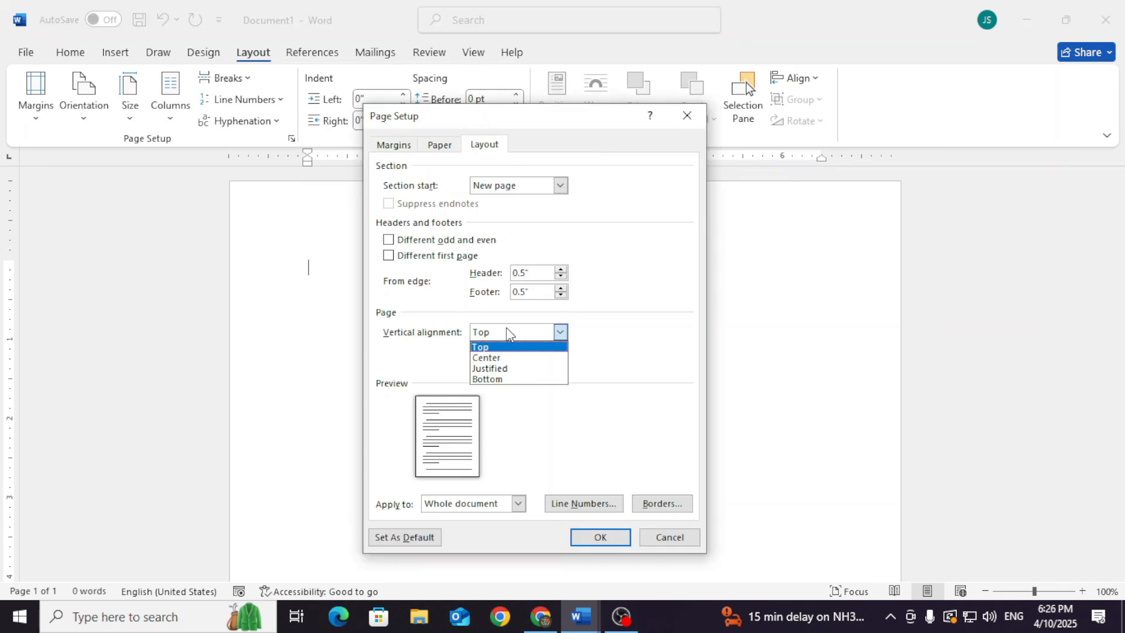
click(507, 358)
click(598, 545)
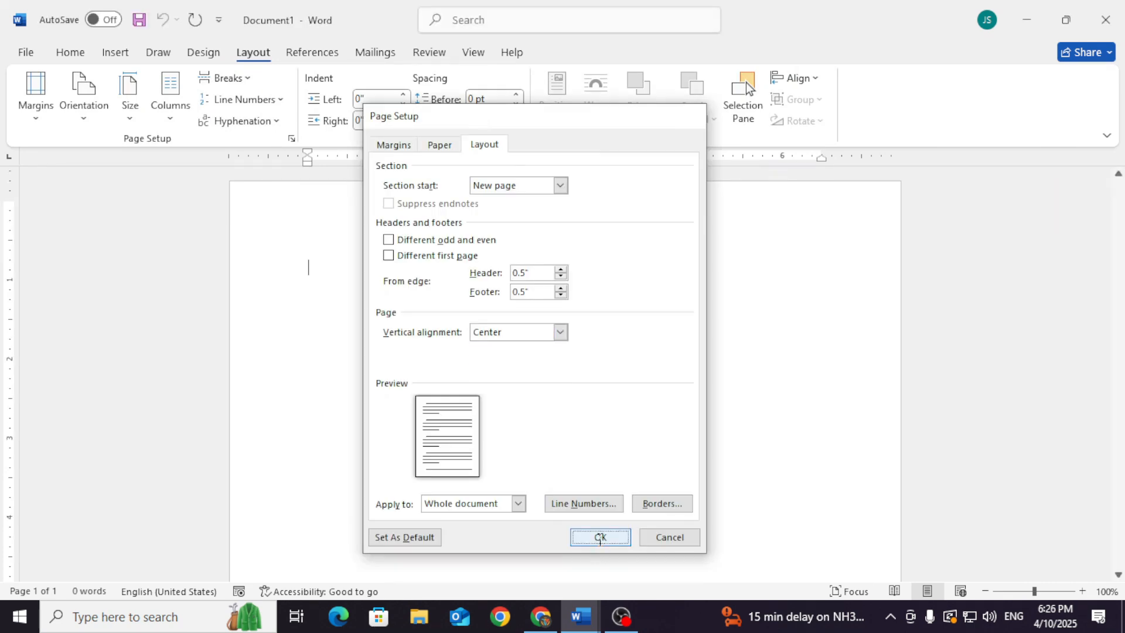
Enter several short lines of filler text, starting with "Sdadfefrdsf" and "Sdfsdfsdf", and check their vertical position on the page
scroll(412, 368, down, 6)
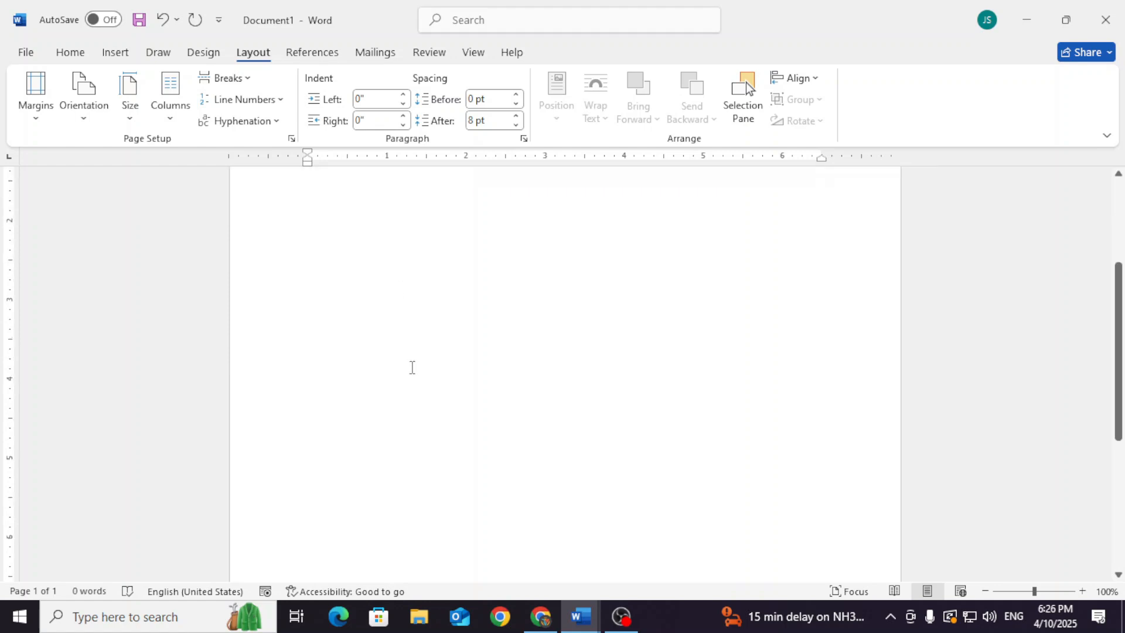
scroll(405, 360, up, 3)
text(sdadfefrdsf)
key(Return)
text(sdfsdfsdf)
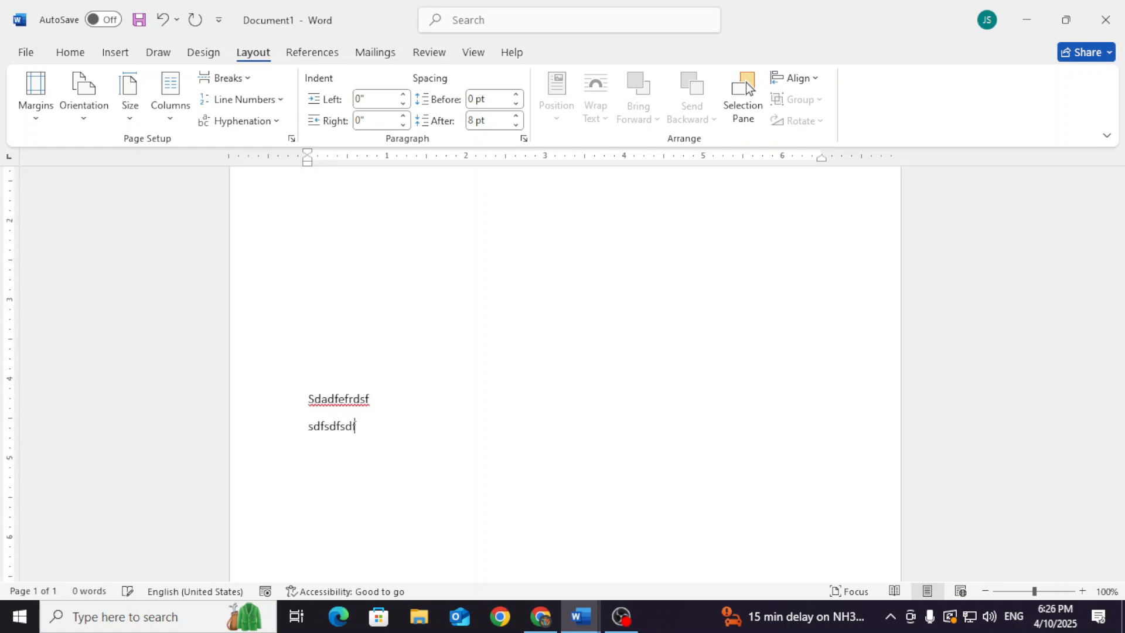
text( sfs dfs dfs df sdf sdf)
scroll(379, 357, up, 3)
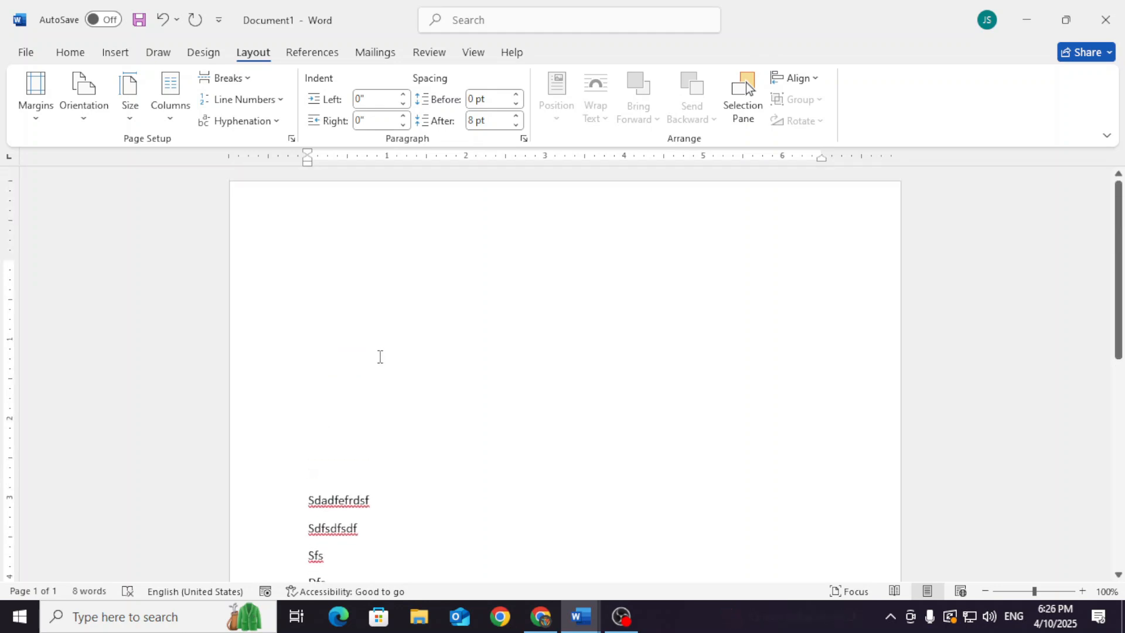
scroll(379, 356, down, 8)
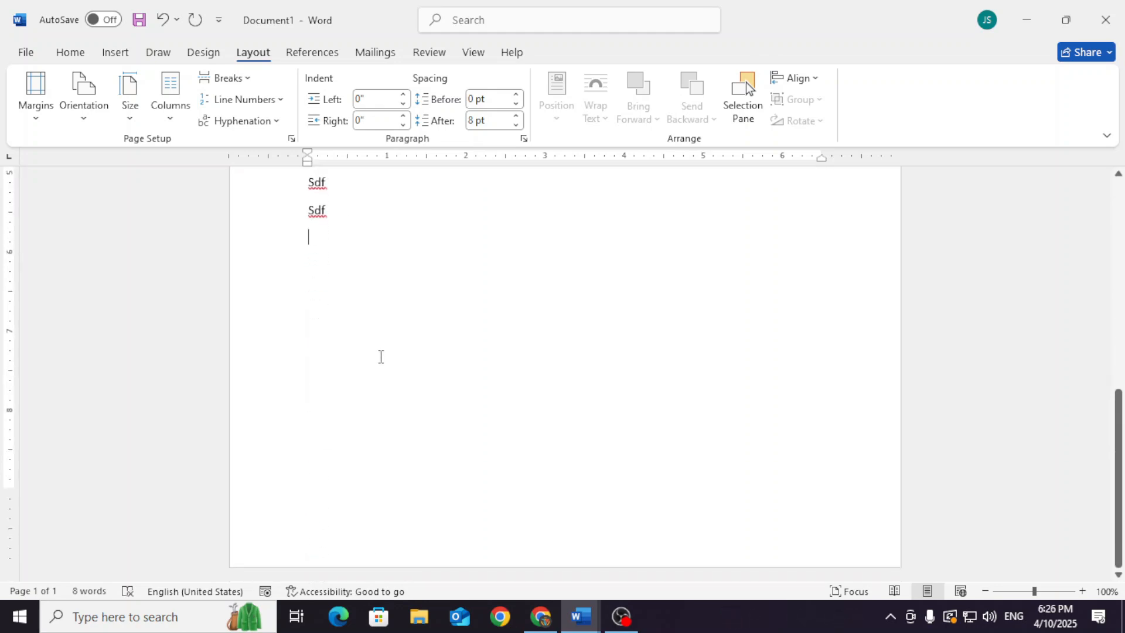
Choose Top as the vertical alignment in the test document's Page Setup layout settings
click(291, 139)
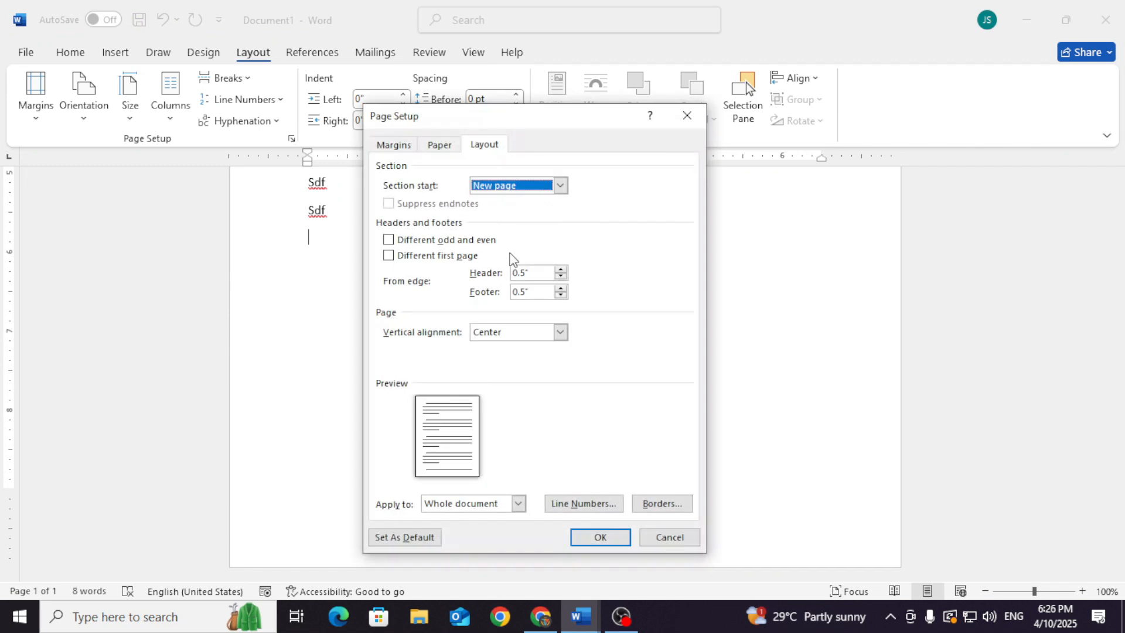
click(504, 332)
click(502, 349)
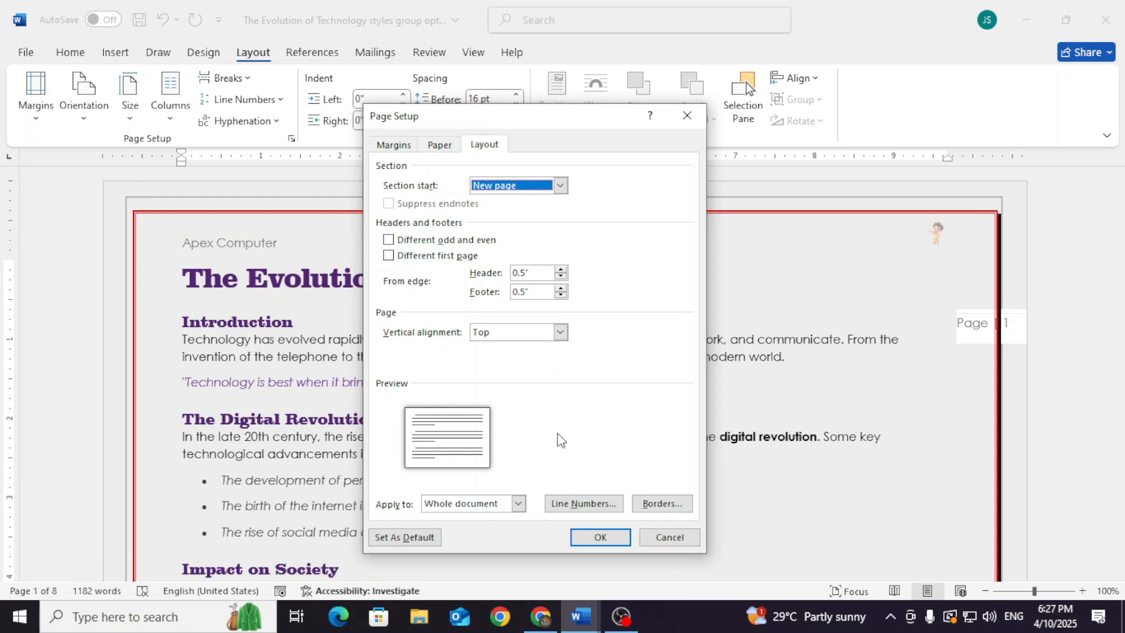
Add line numbering to the whole Evolution of Technology document, starting at 4, counting by 2 and restarting each page, and check the first two pages
click(578, 508)
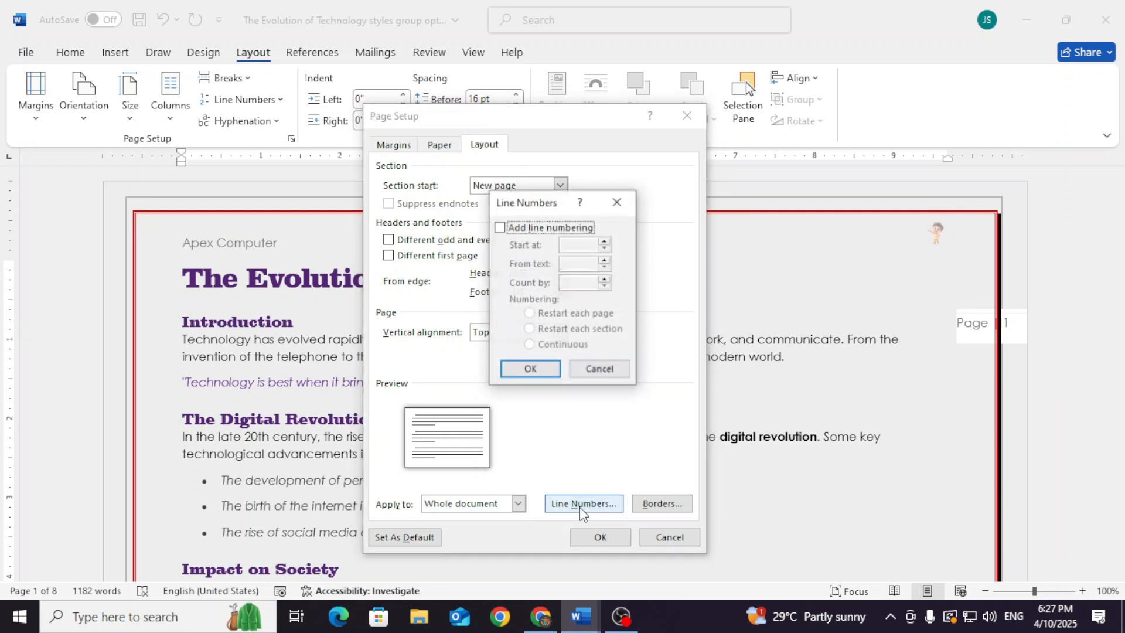
click(503, 229)
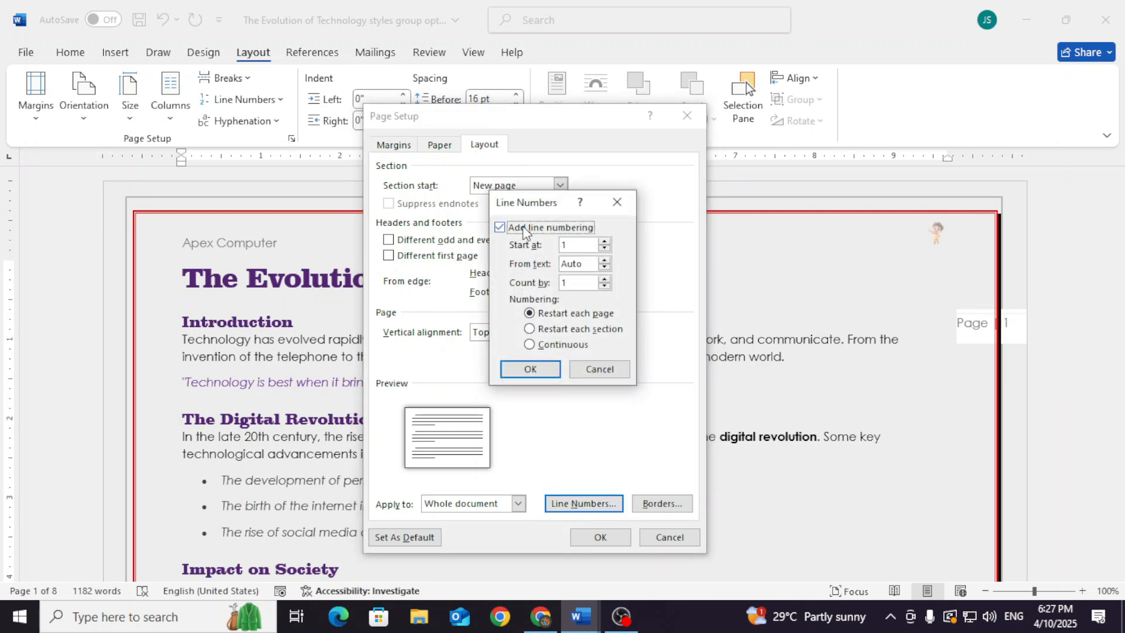
click(604, 242)
click(604, 242)
click(604, 242)
click(547, 371)
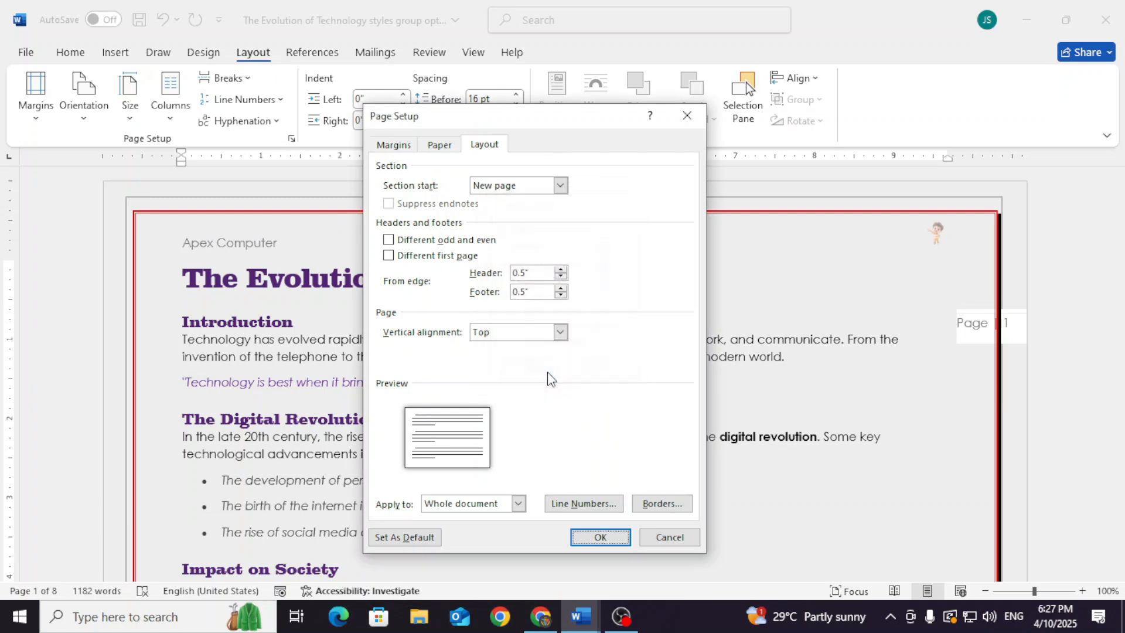
click(588, 537)
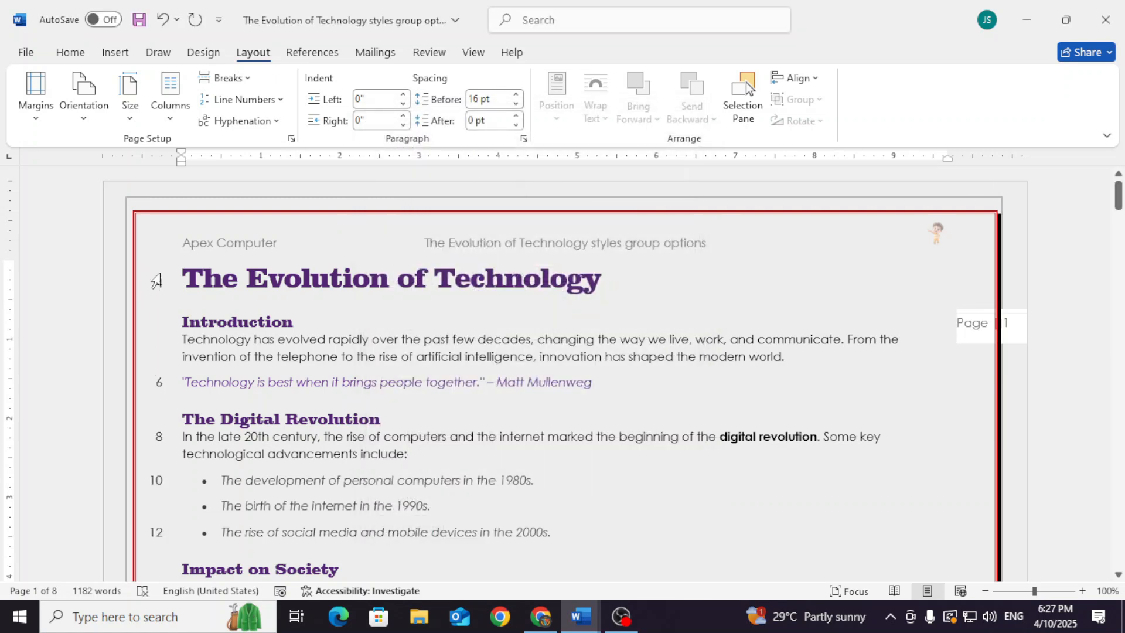
scroll(163, 485, down, 2)
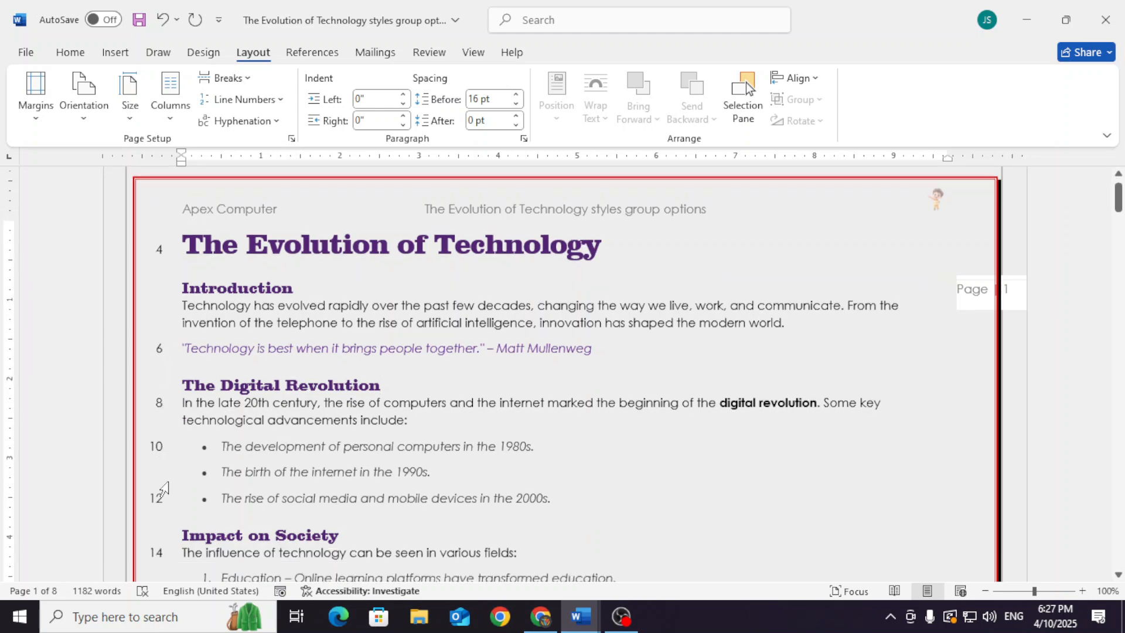
scroll(172, 408, down, 6)
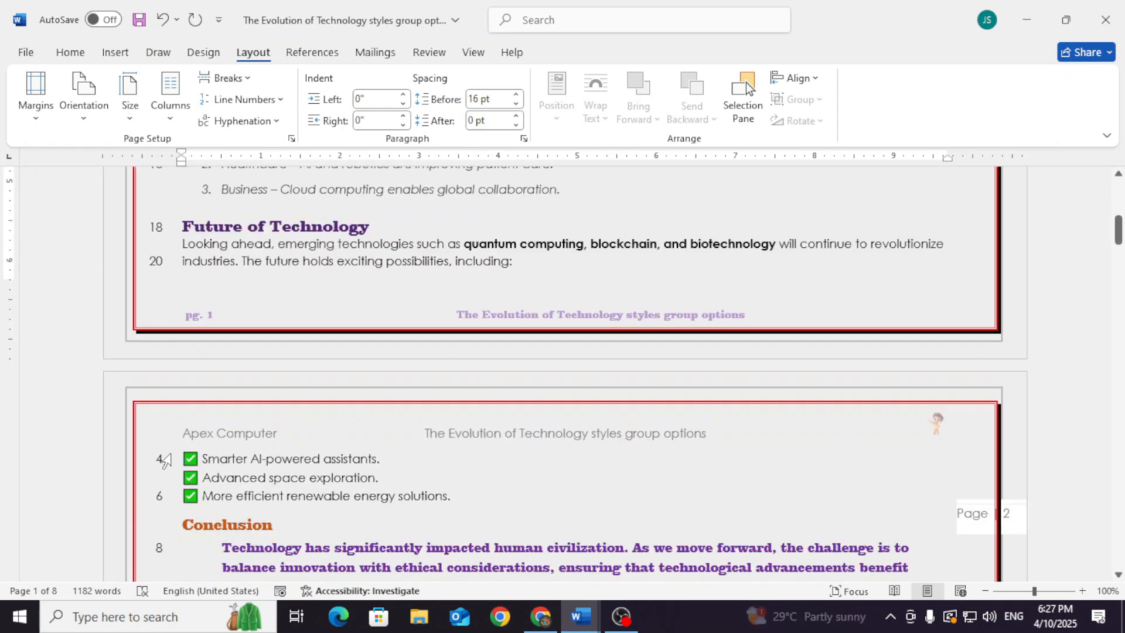
scroll(177, 487, down, 8)
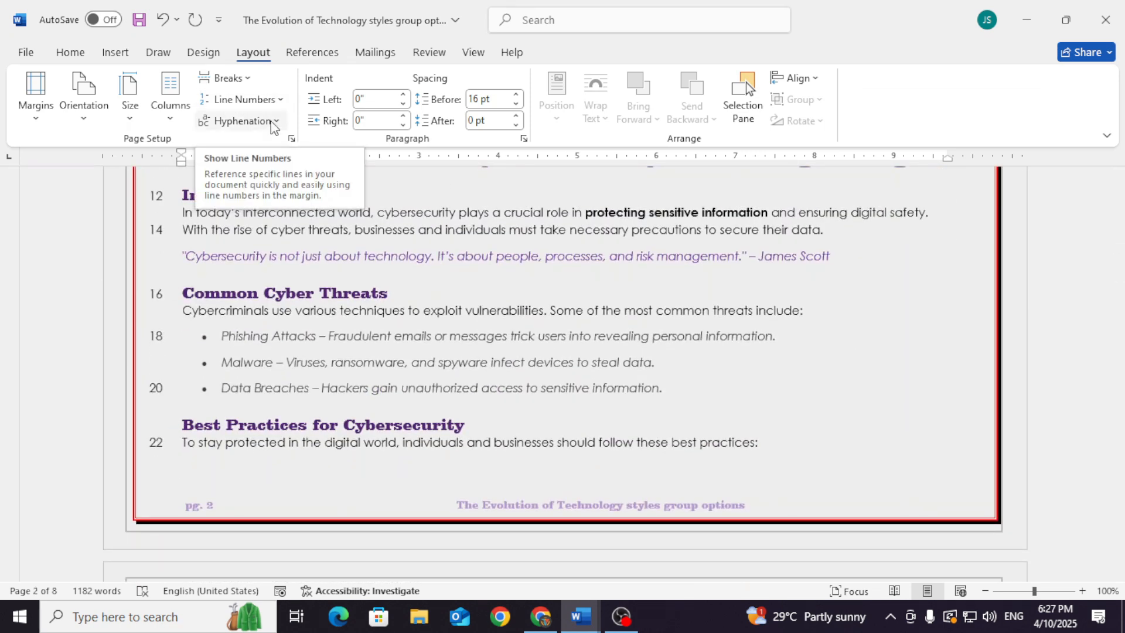
Turn off line numbering for the whole document in the Page Setup layout settings
click(291, 138)
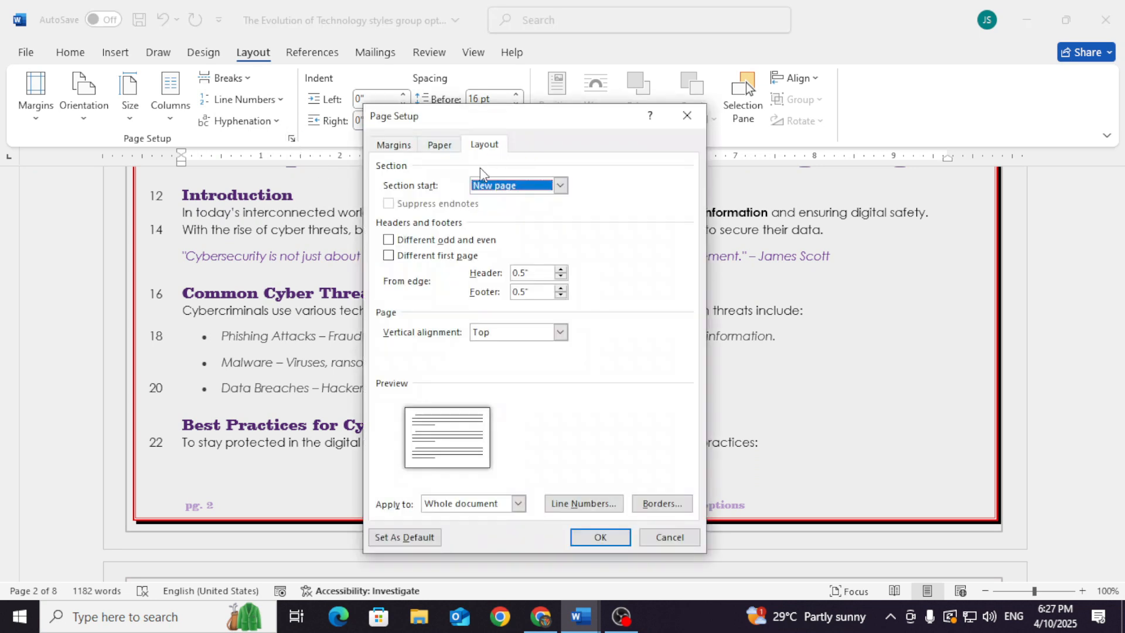
click(596, 499)
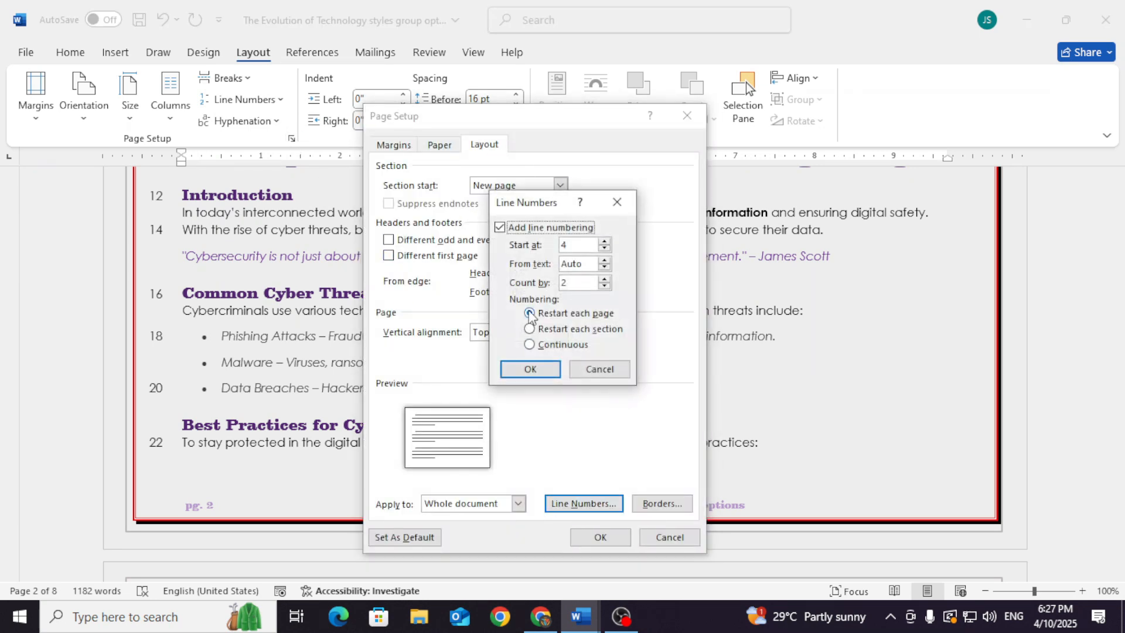
click(530, 369)
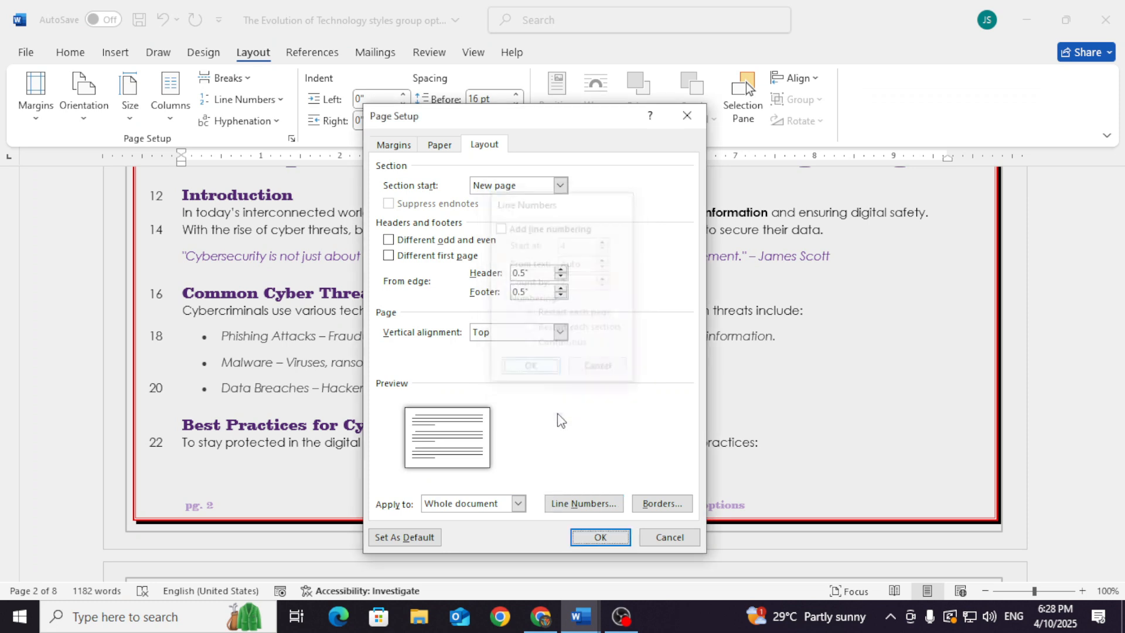
click(589, 536)
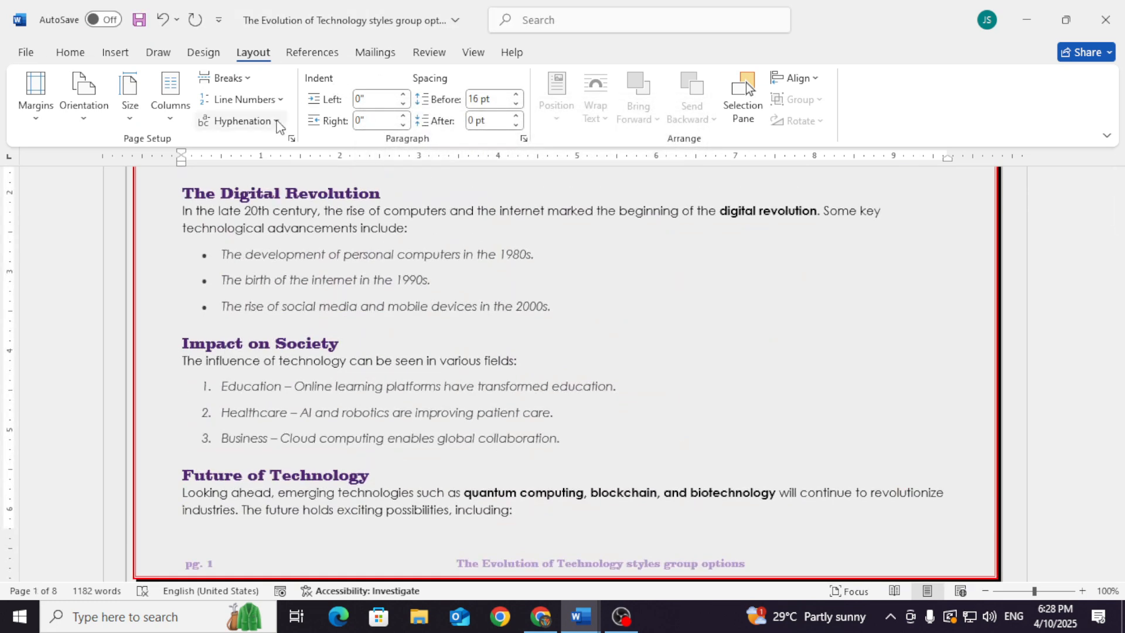
Review the page border settings and the Page Setup margins, paper and layout options without changing anything
click(291, 139)
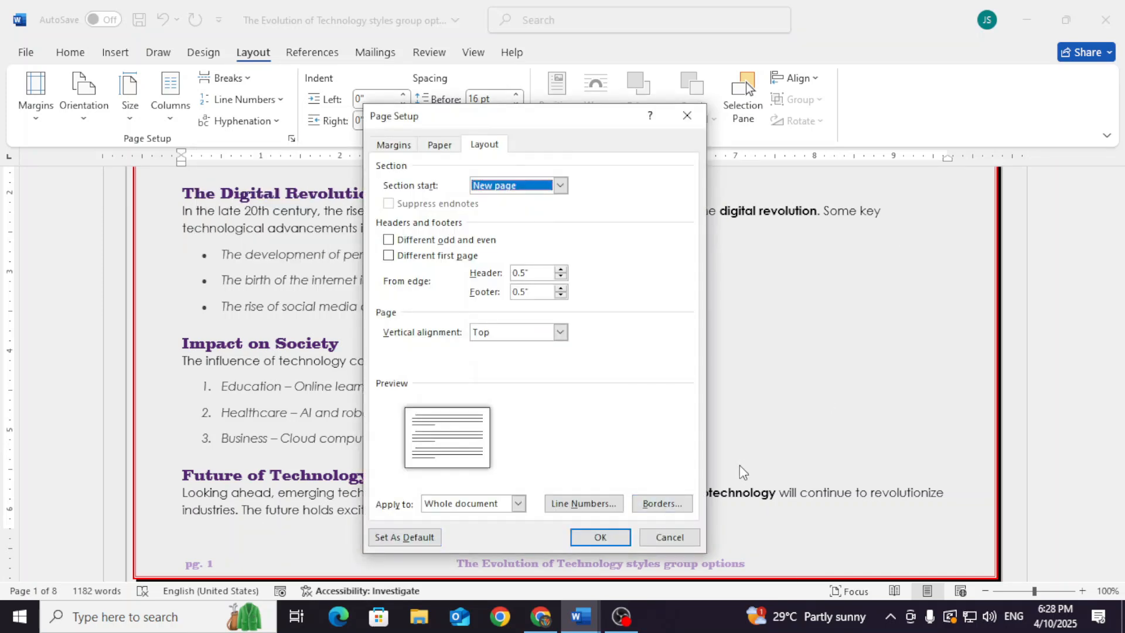
click(660, 504)
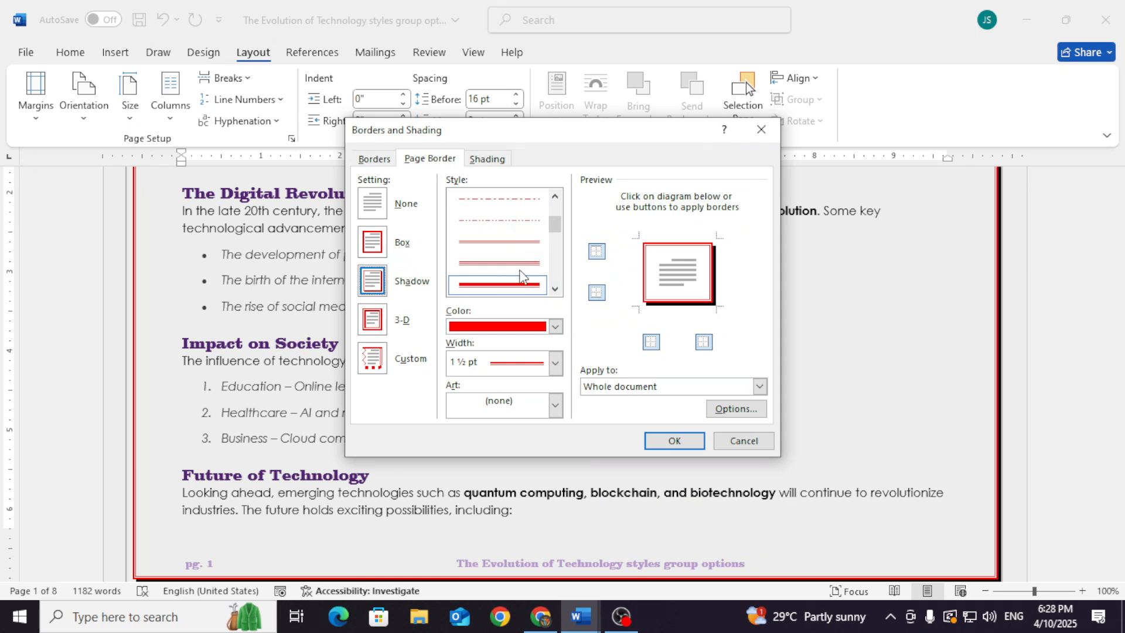
click(751, 442)
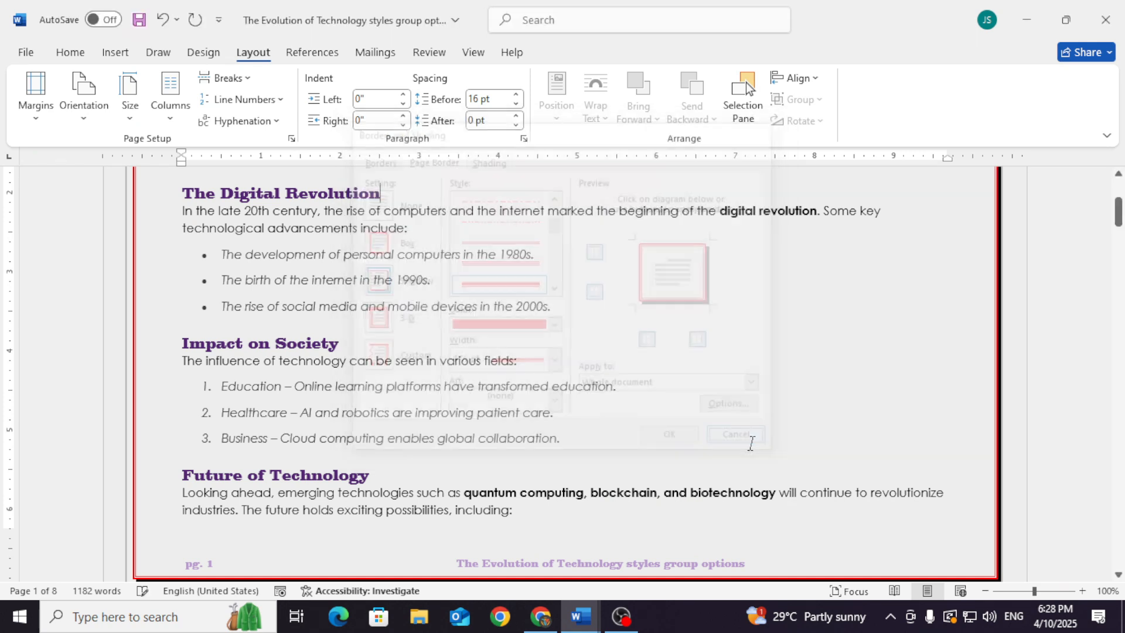
click(386, 148)
click(438, 148)
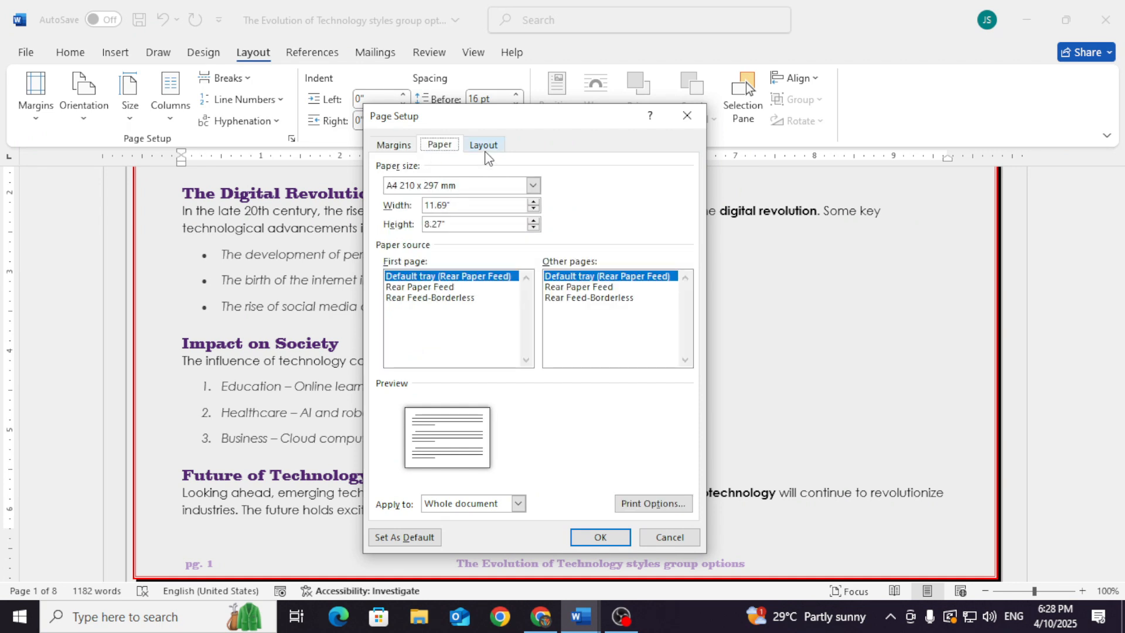
click(484, 149)
click(670, 538)
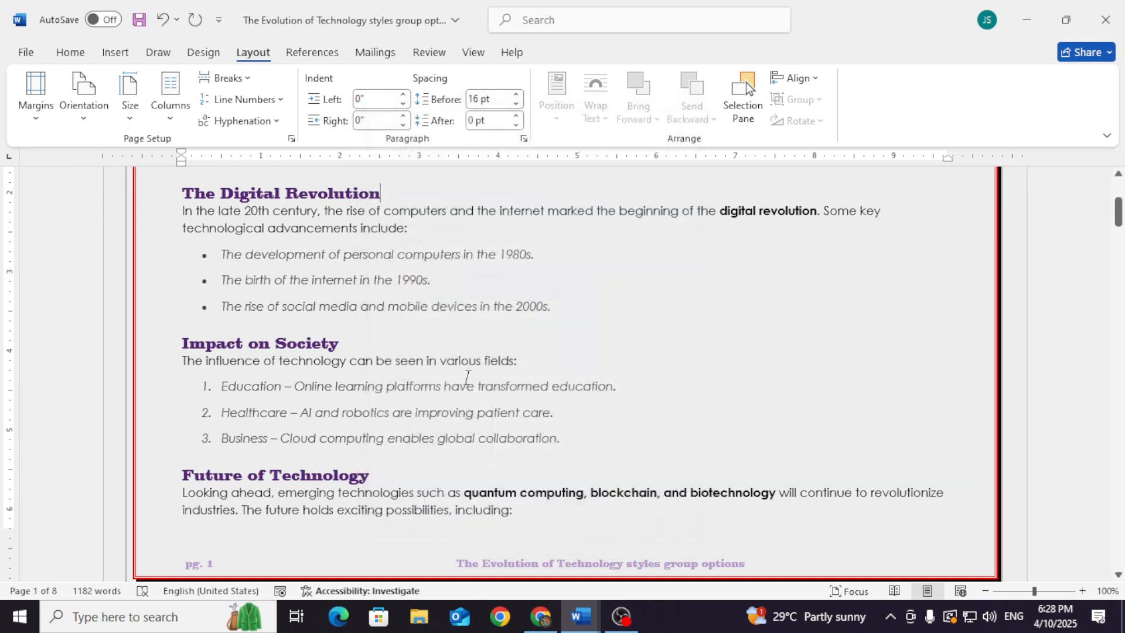
click(115, 52)
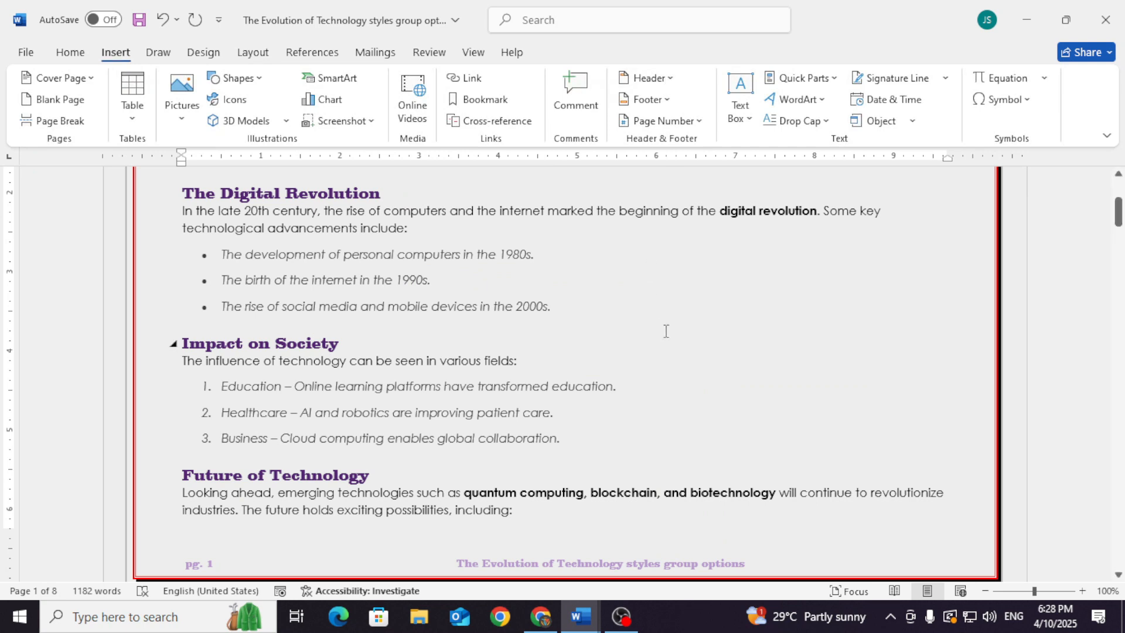
click(751, 409)
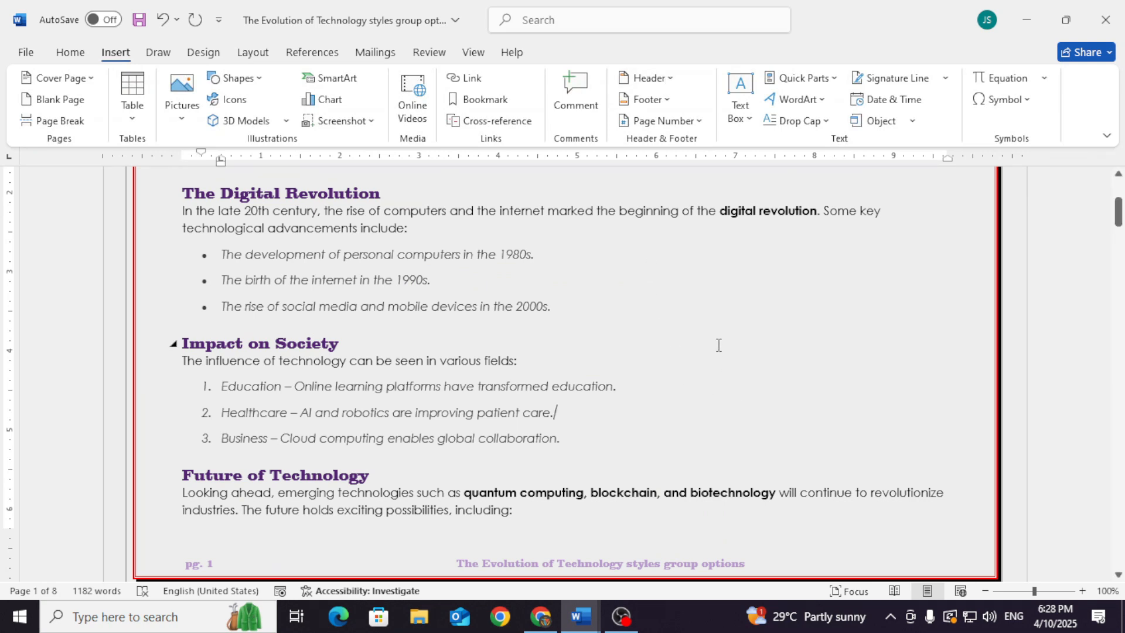